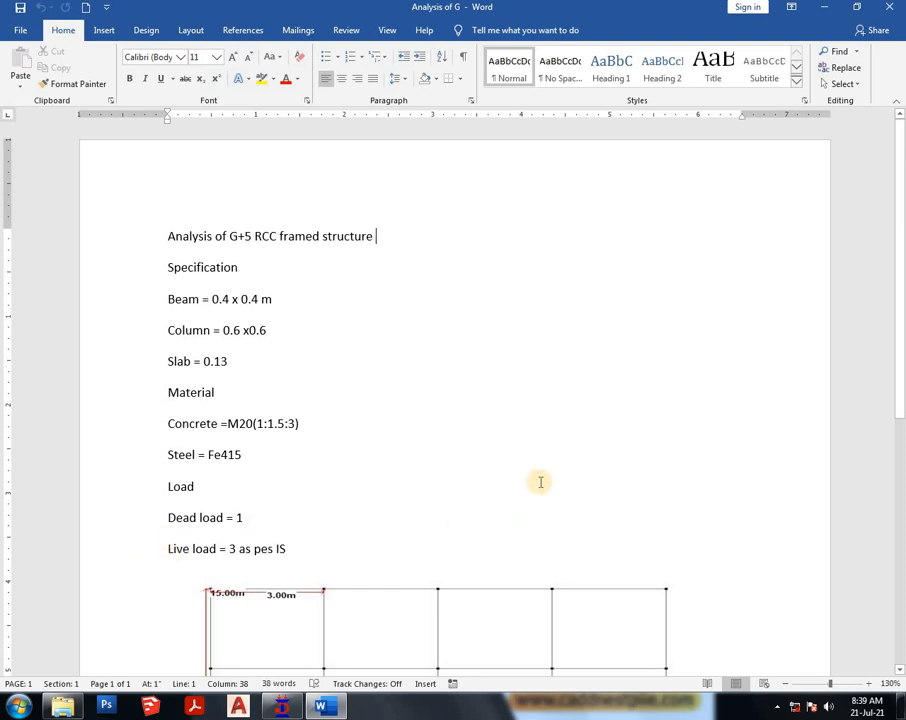
- Review the G+5 RCC framed structure specifications and switch to STAAD.Pro
scroll(540, 482, "down", 7)
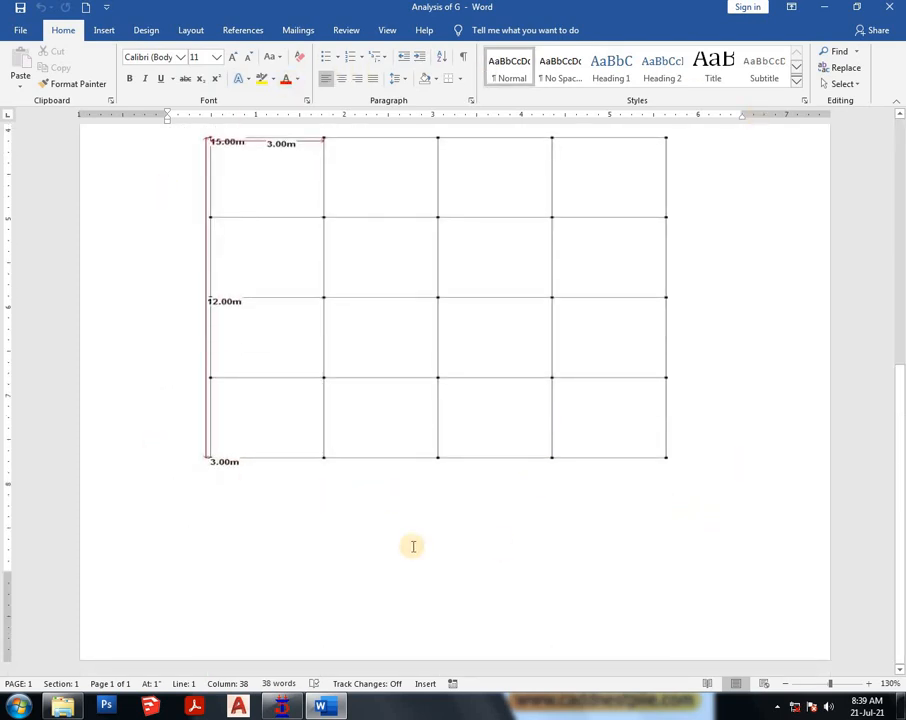
scroll(461, 502, "up", 7)
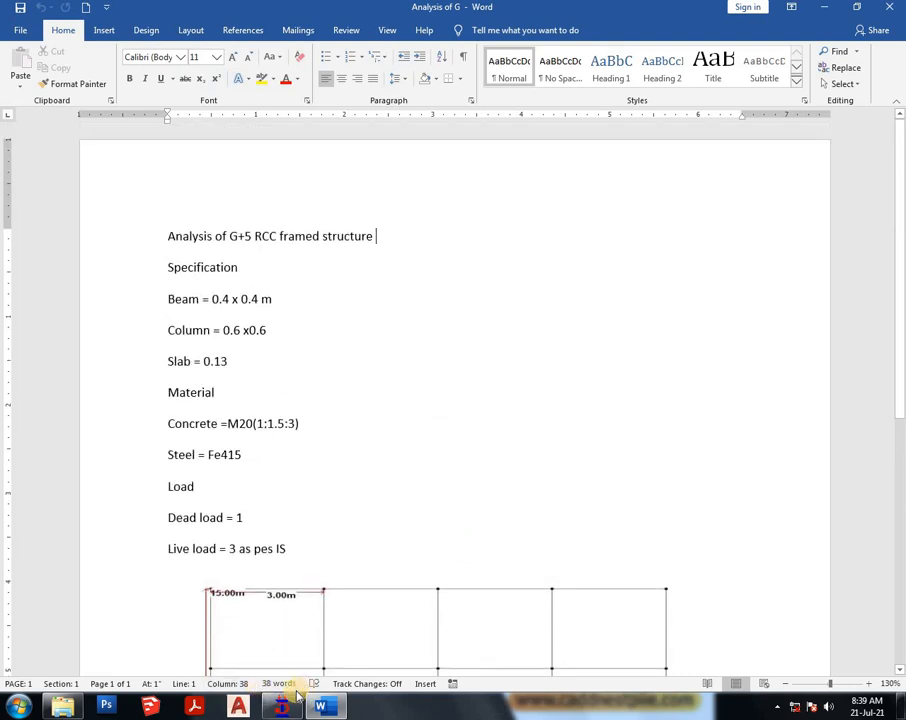
mouse_move(283, 706)
left_click(305, 626)
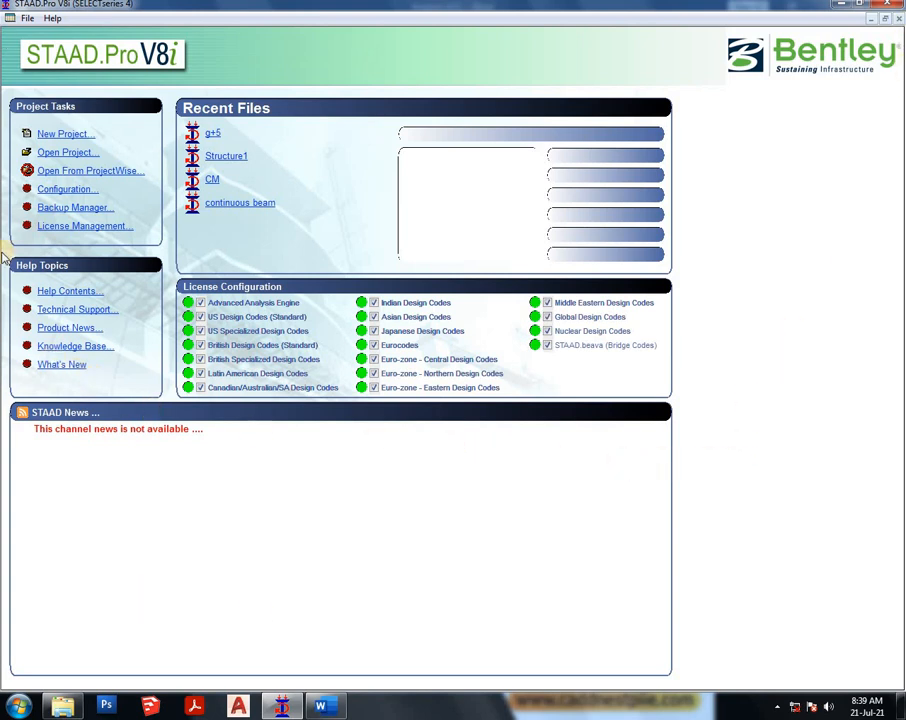
- Start a new Space project in metres and kilonewtons, overwriting the existing Structure1 file, and open the Structure Wizard
left_click(62, 135)
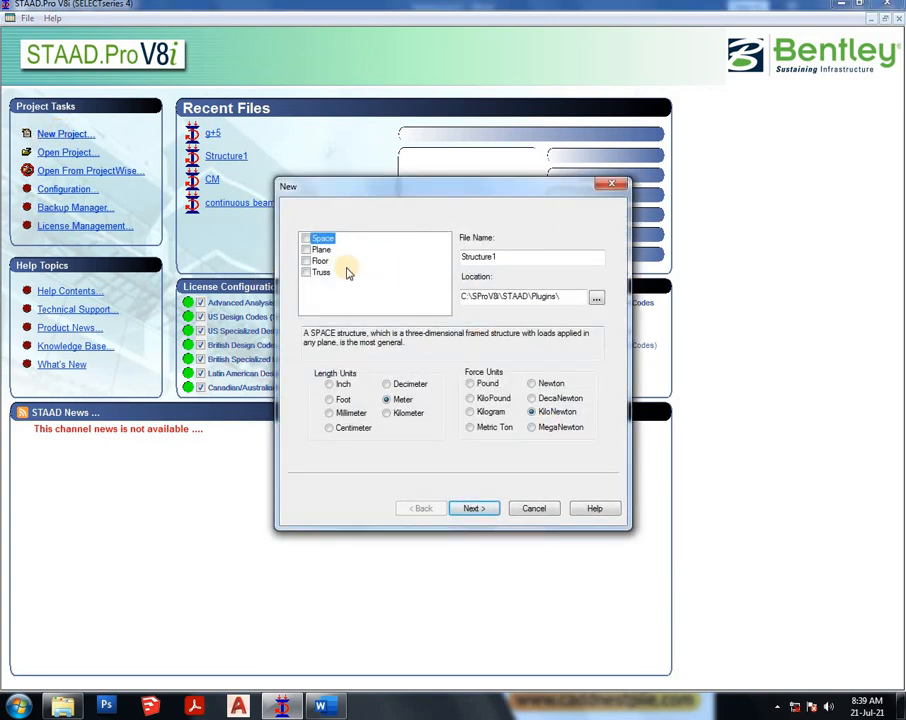
left_click(306, 238)
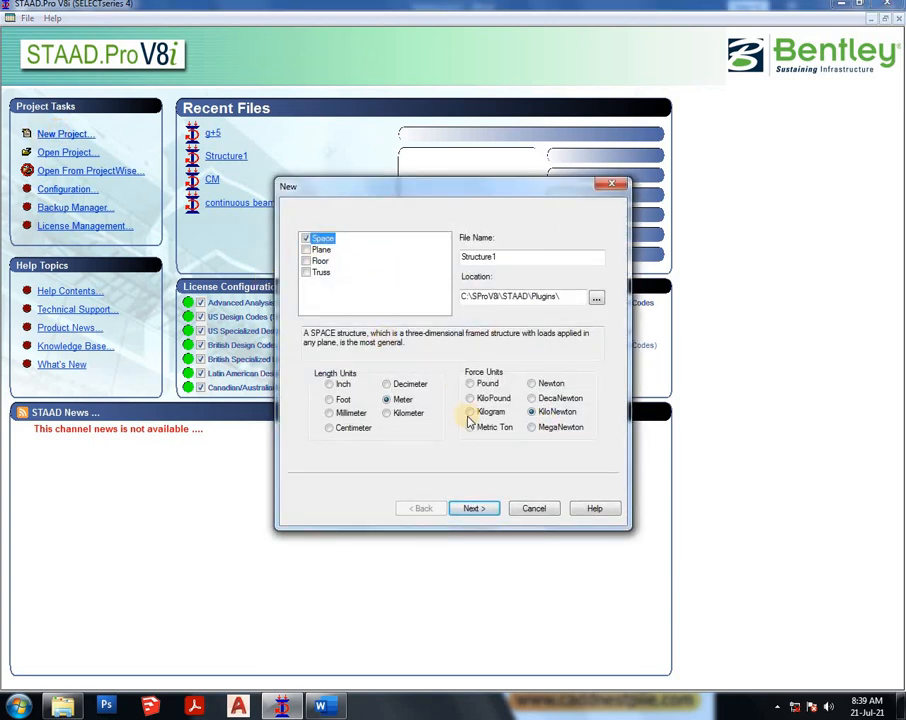
left_click(473, 508)
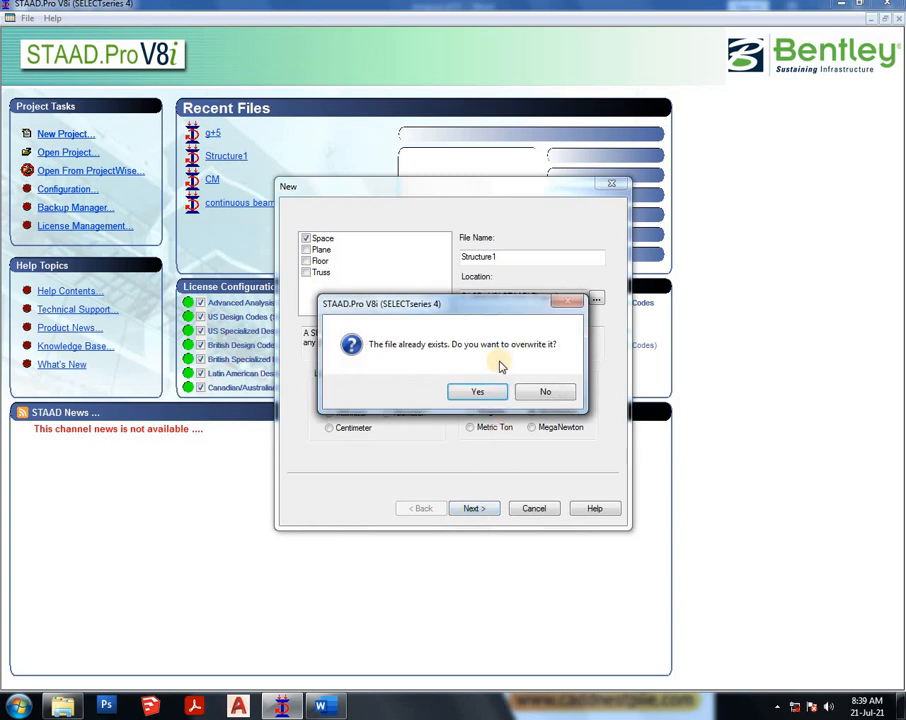
left_click(478, 391)
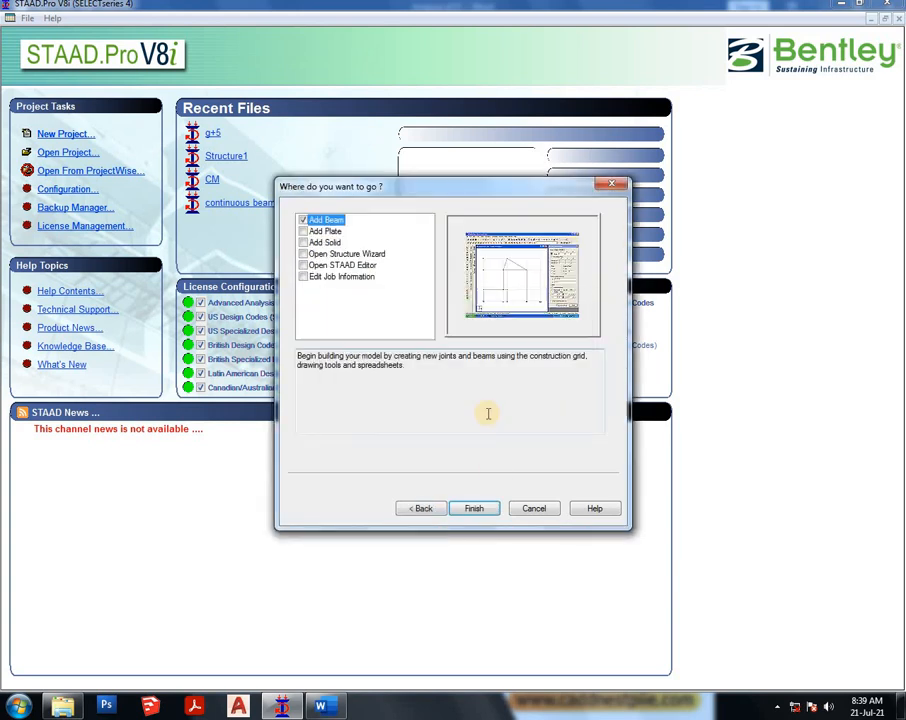
left_click(352, 254)
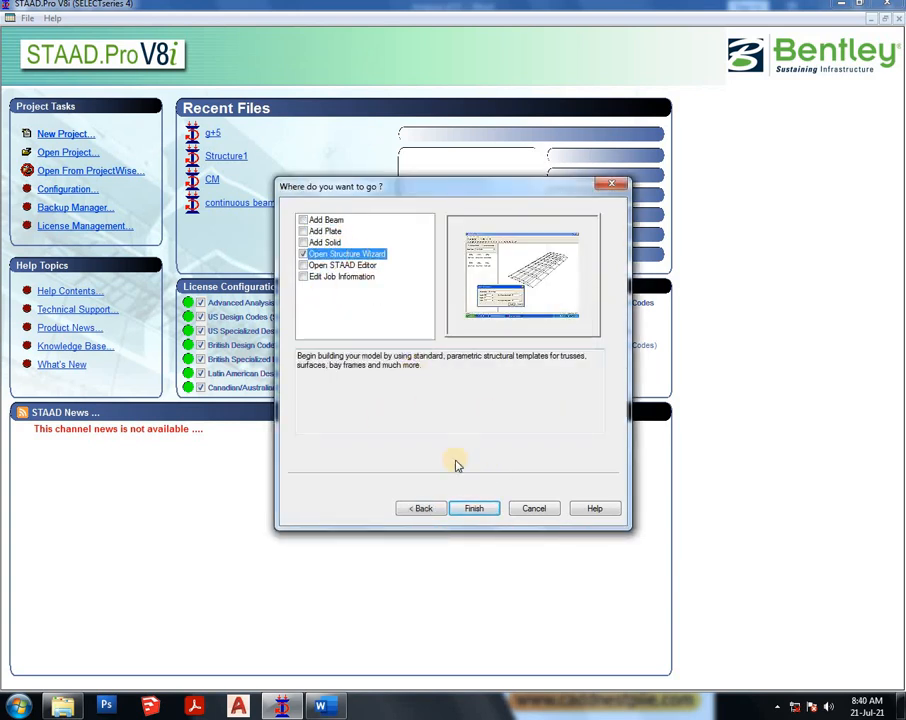
left_click(476, 509)
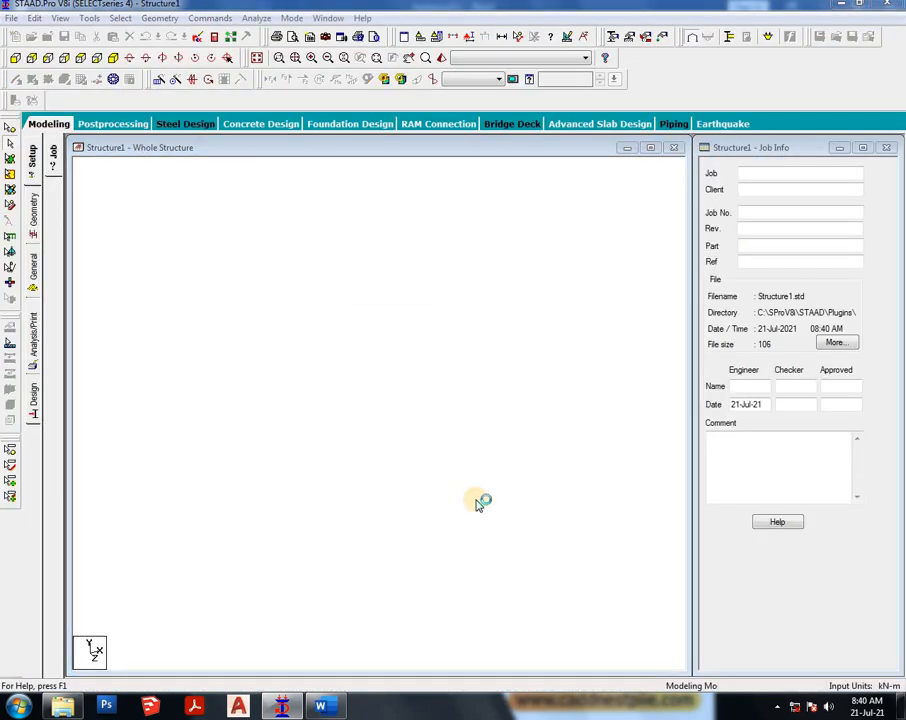
- Pick the Bay Frame prototype from the frame models and place it in the wizard workspace
left_click(247, 243)
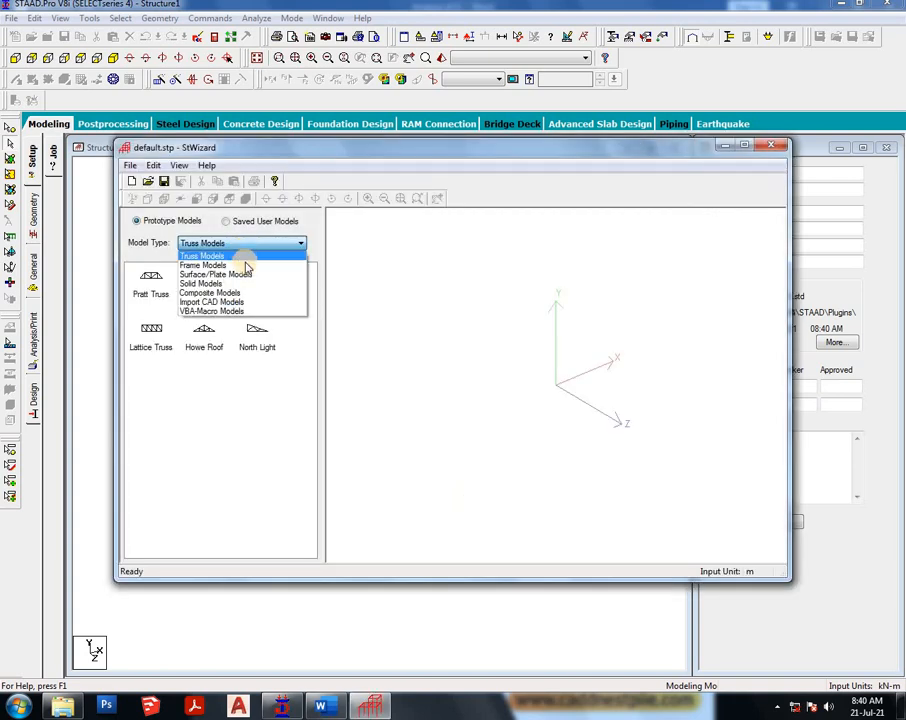
left_click(245, 265)
left_click(151, 278)
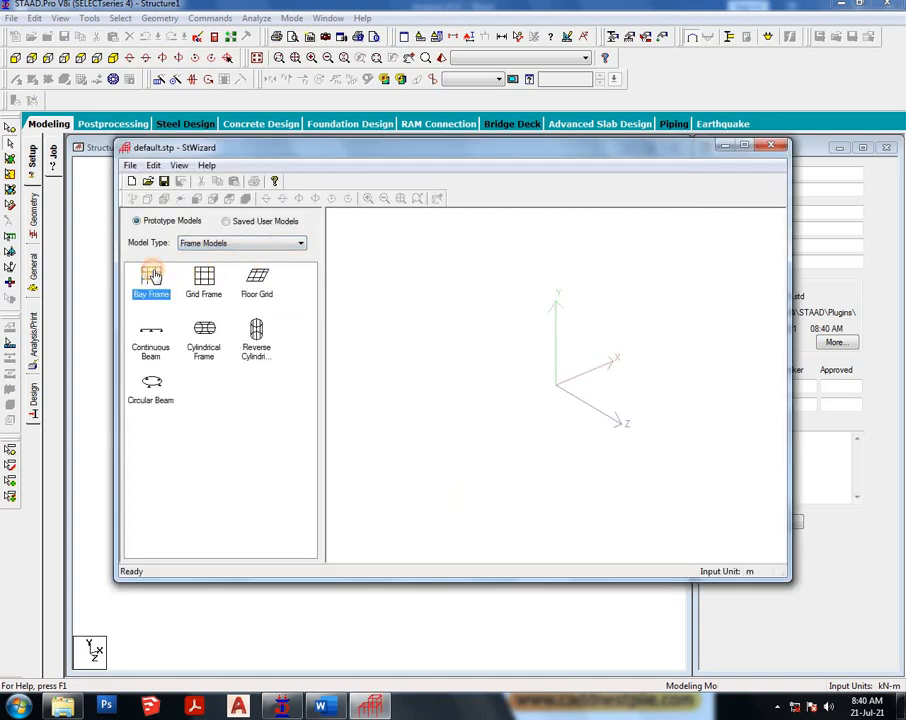
left_click_drag(278, 333, 524, 352)
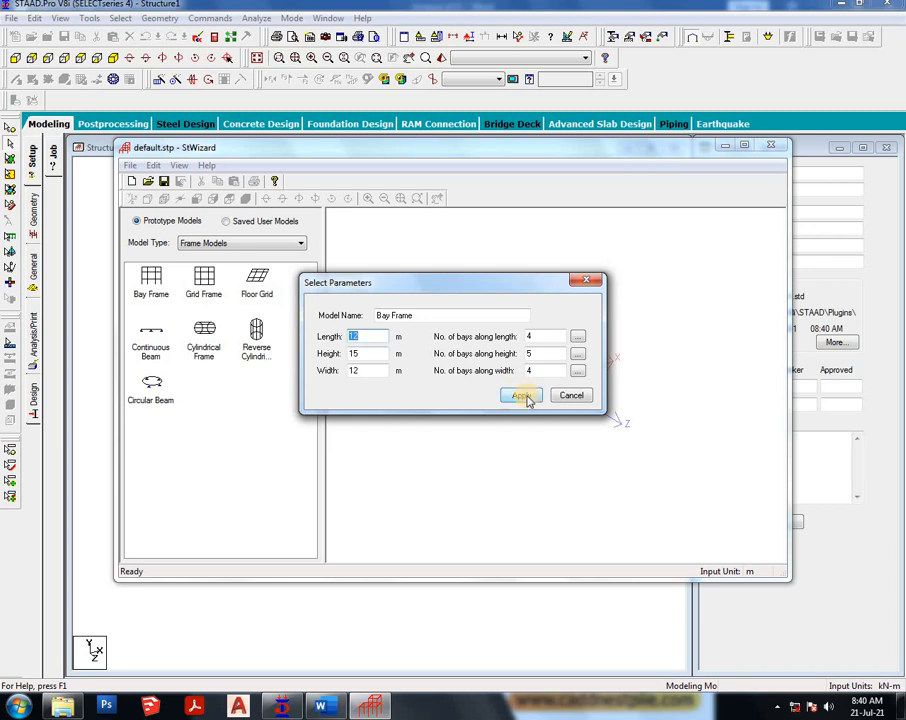
- Generate a bay frame 12 m long, 15 m high and 12 m wide with 4, 5 and 4 bays of 3 m
left_click(579, 337)
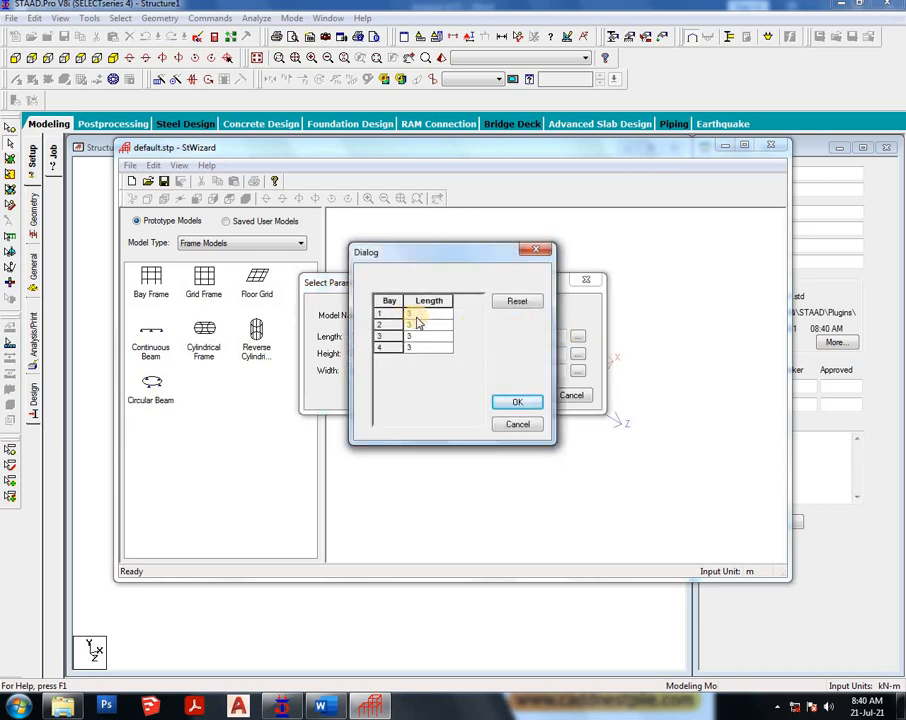
left_click(500, 405)
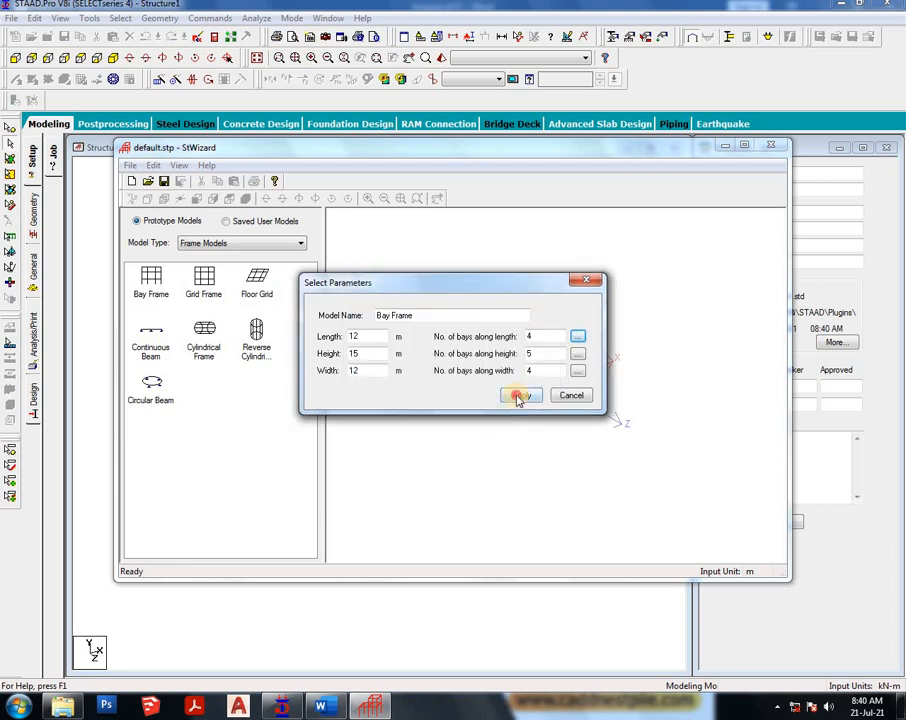
left_click(518, 396)
left_click_drag(489, 394, 226, 162)
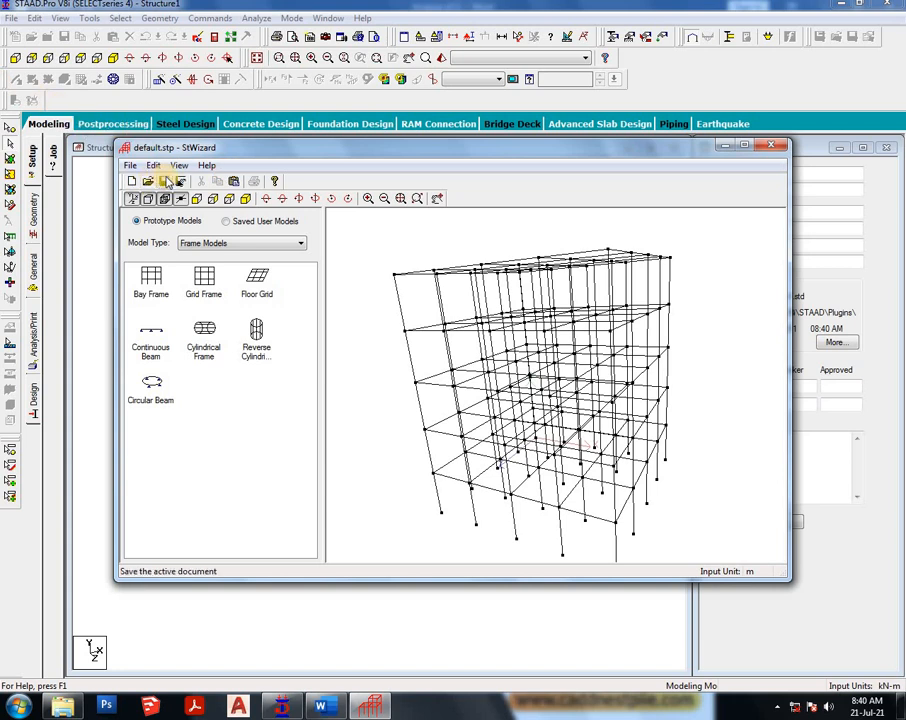
- Close the wizard and transfer the bay frame prototype into the model at X, Y, Z 0
left_click(777, 148)
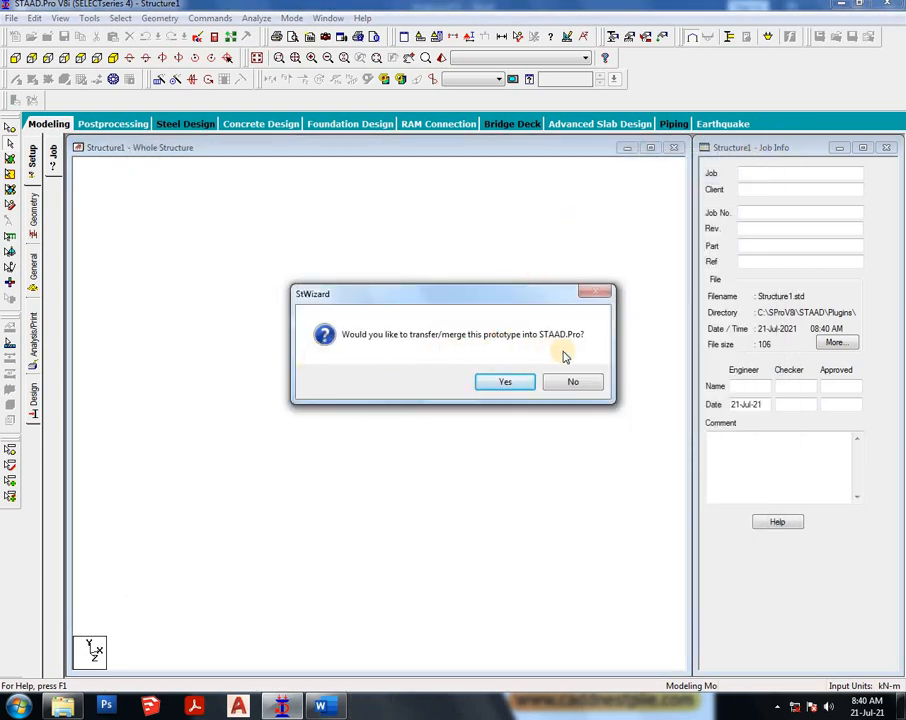
left_click(492, 381)
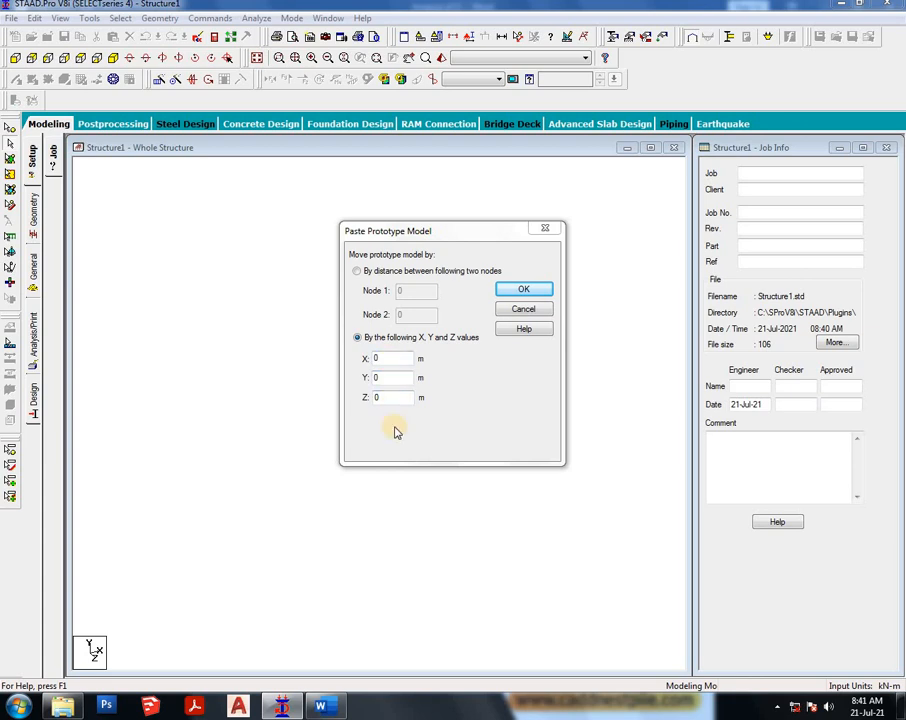
left_click(530, 289)
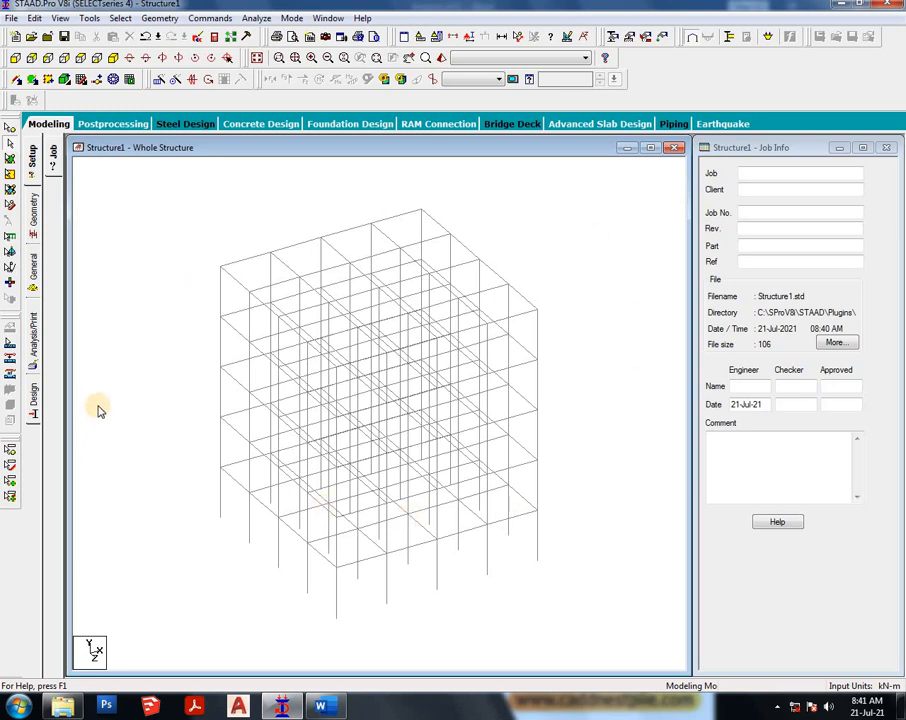
- Define a 0.4 x 0.4 m rectangular concrete section for the beams
left_click(33, 205)
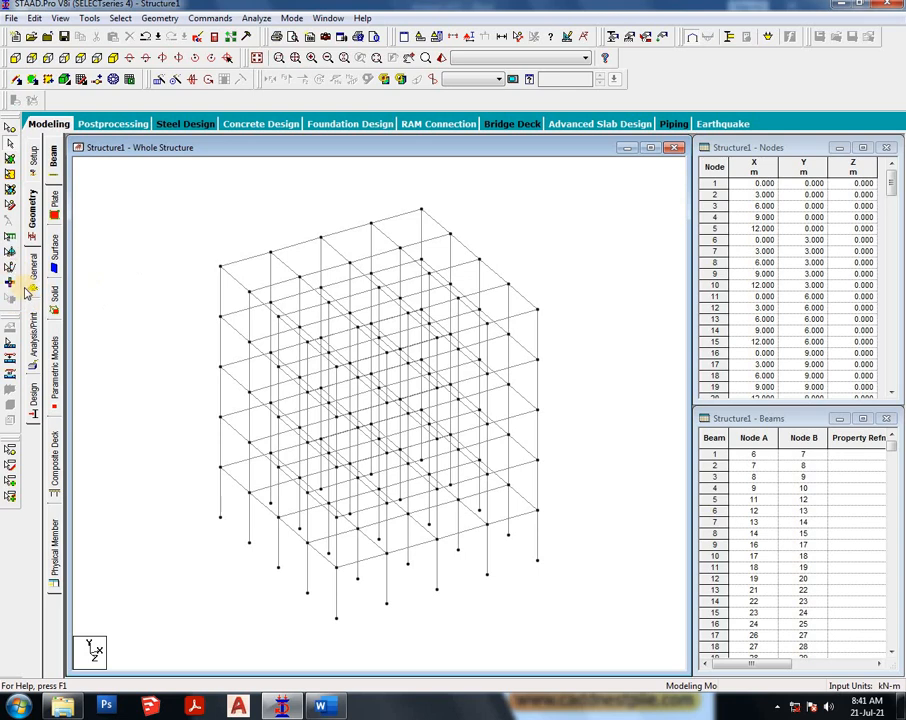
left_click(33, 267)
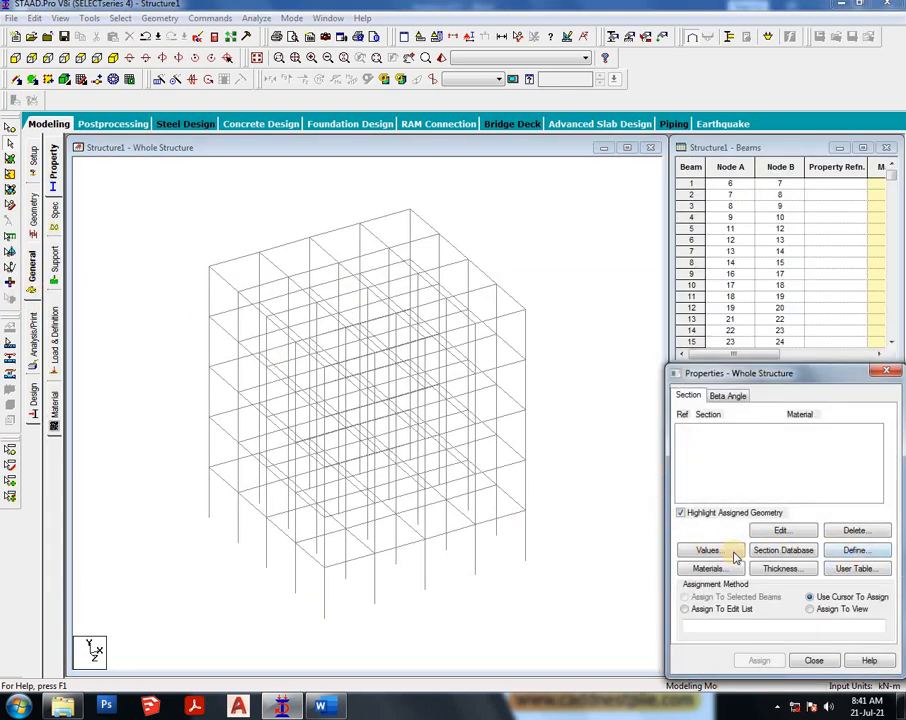
left_click(856, 551)
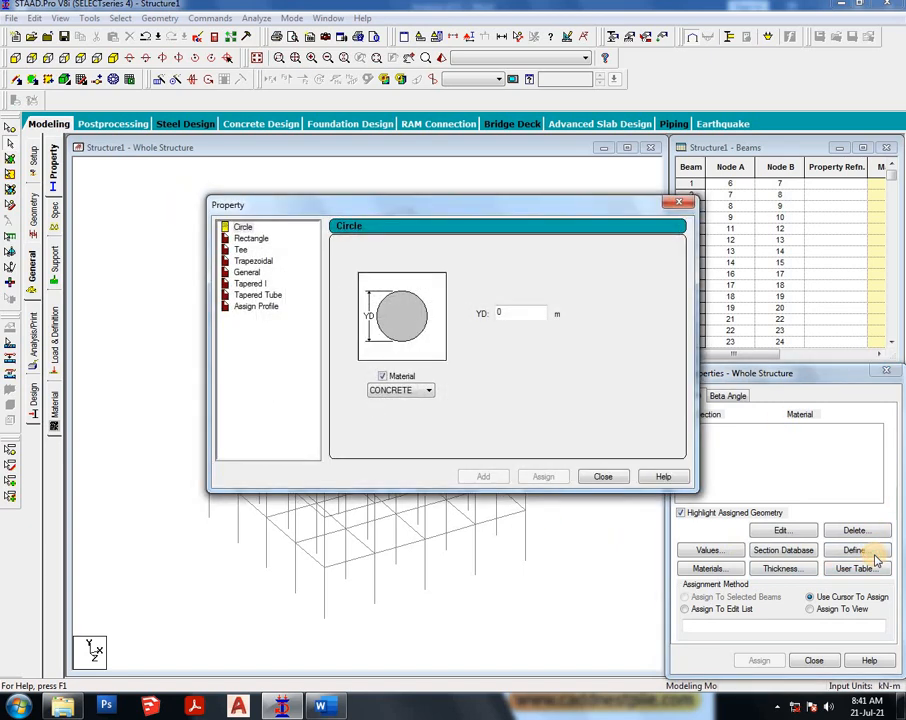
left_click(252, 239)
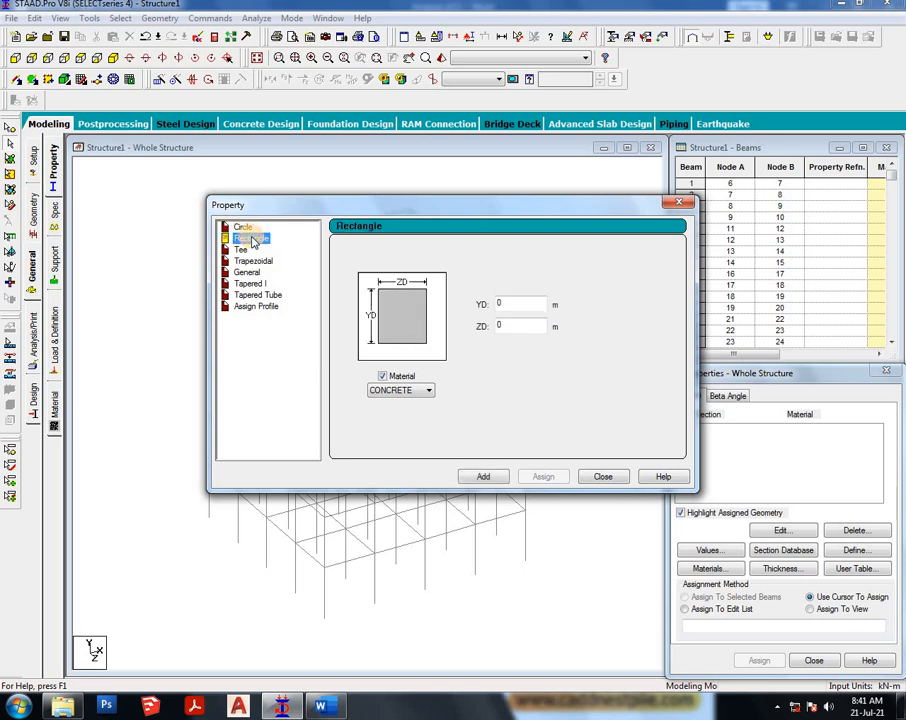
left_click(530, 301)
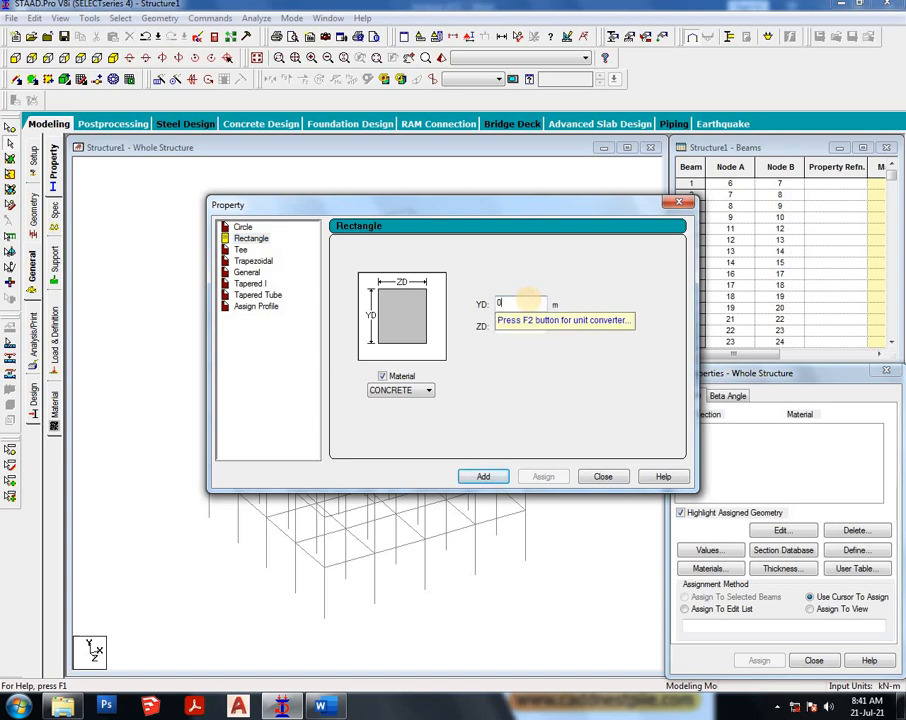
type("0.4")
left_click(516, 325)
type("0")
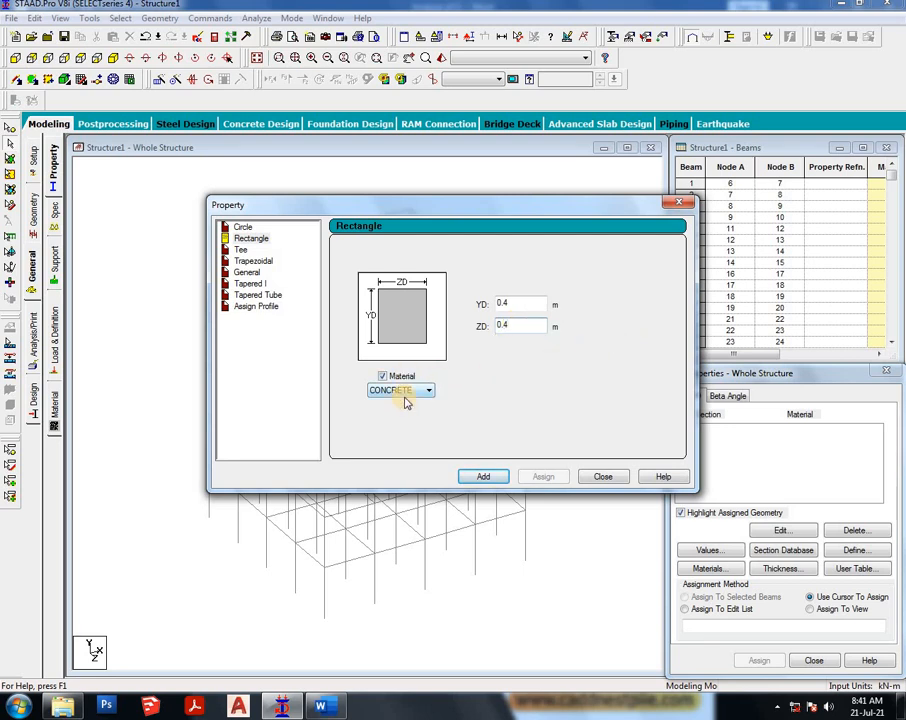
left_click(494, 475)
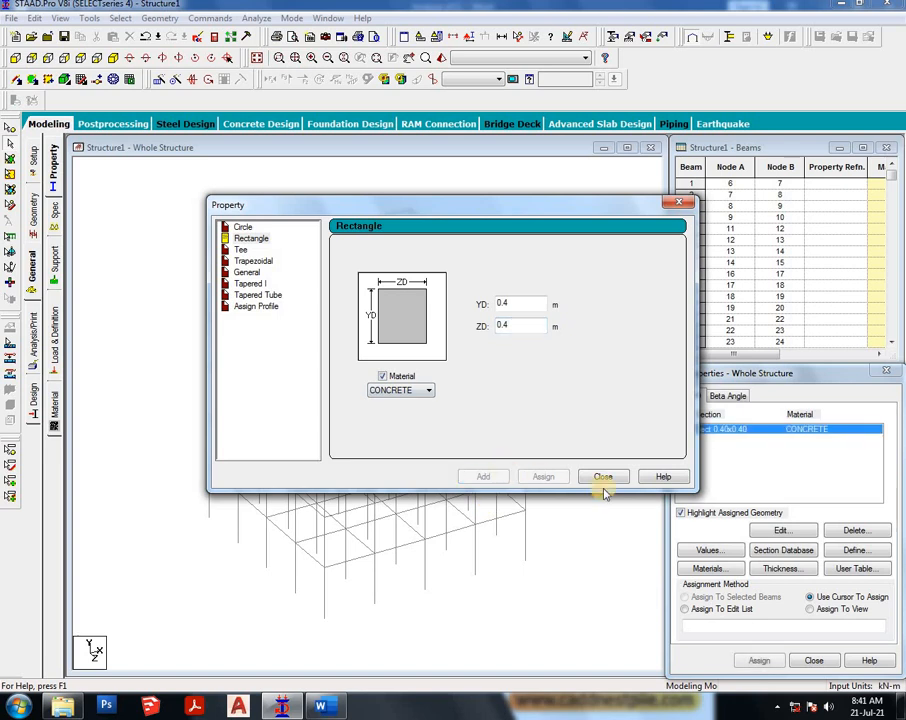
- Define a 0.6 x 0.6 m rectangular concrete section for the columns and close the property dialog
left_click(521, 305)
key("BackSpace")
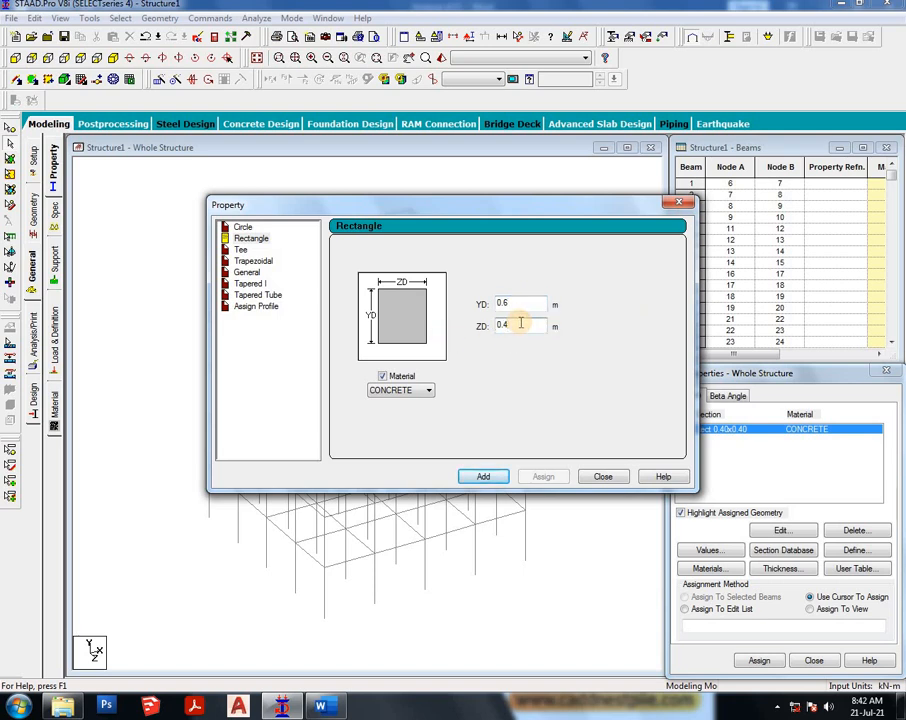
key("BackSpace")
key("BackSpace")
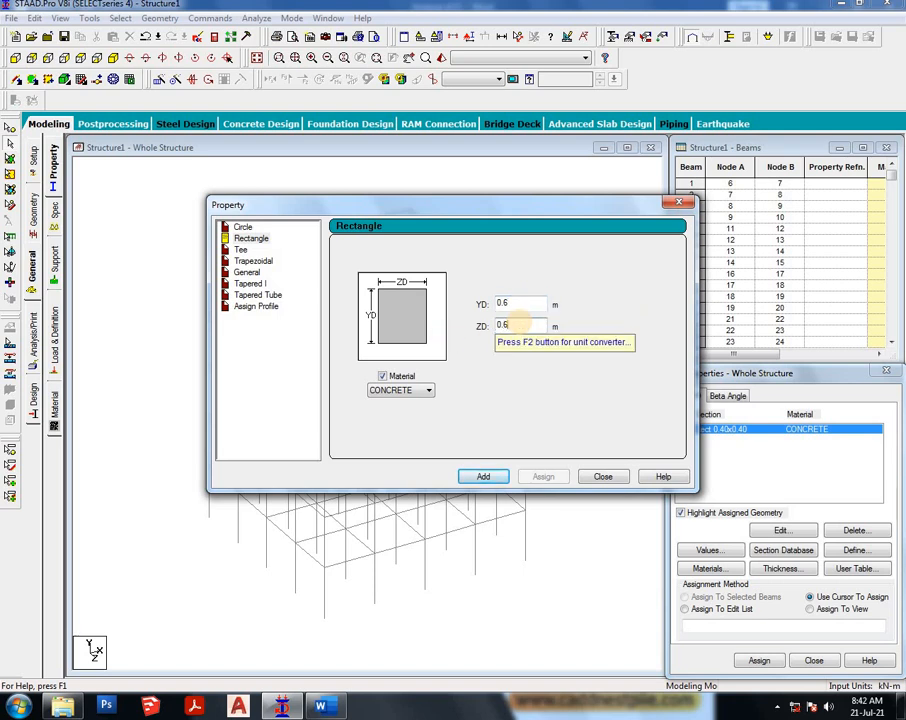
left_click(480, 476)
left_click(612, 477)
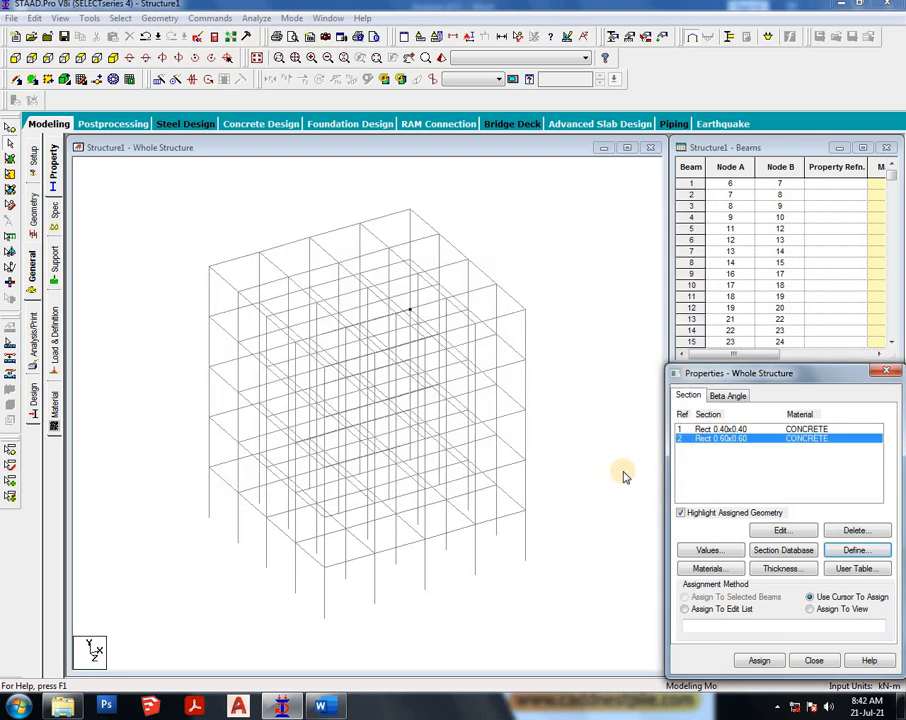
- Add a 0.13 m concrete plate thickness at all four nodes for the slab
left_click(799, 569)
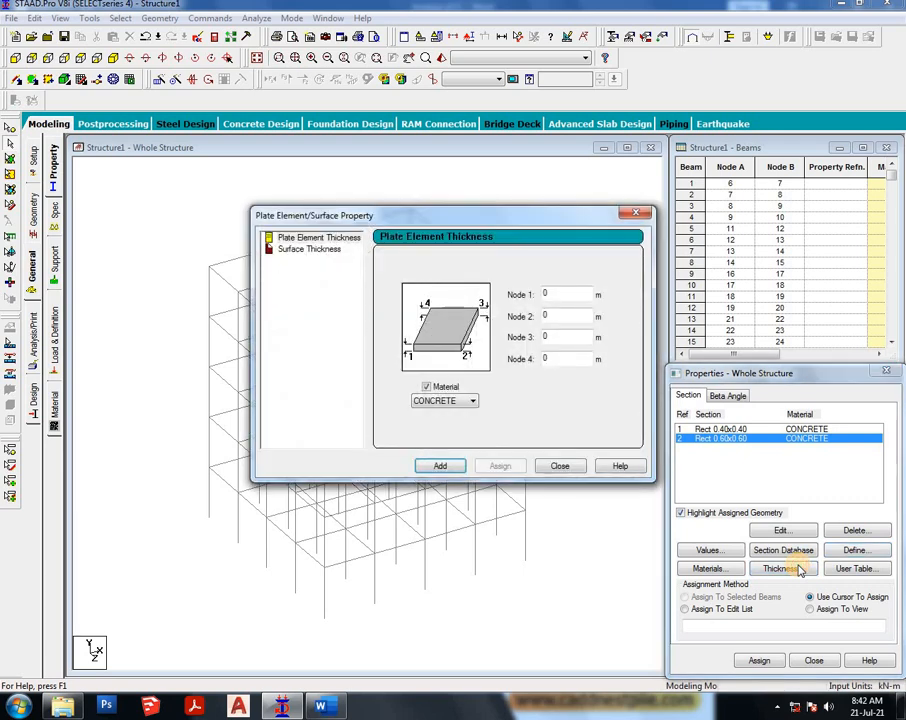
left_click(568, 296)
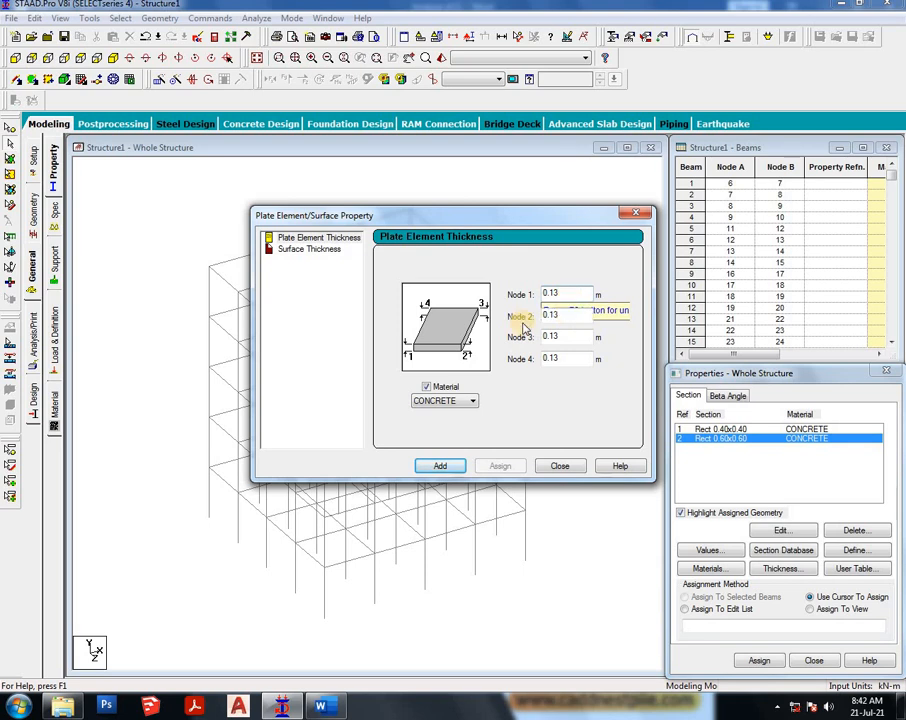
left_click(453, 469)
left_click(557, 468)
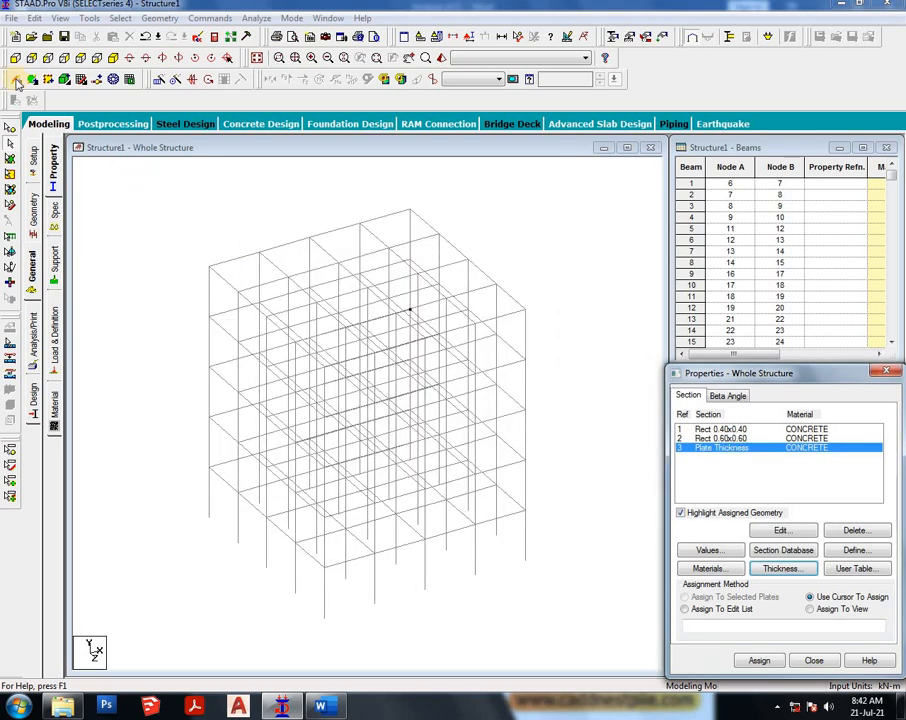
- Display only the X-Z plane section of the structure between 0 and 3 m
left_click(240, 268)
left_click(170, 222)
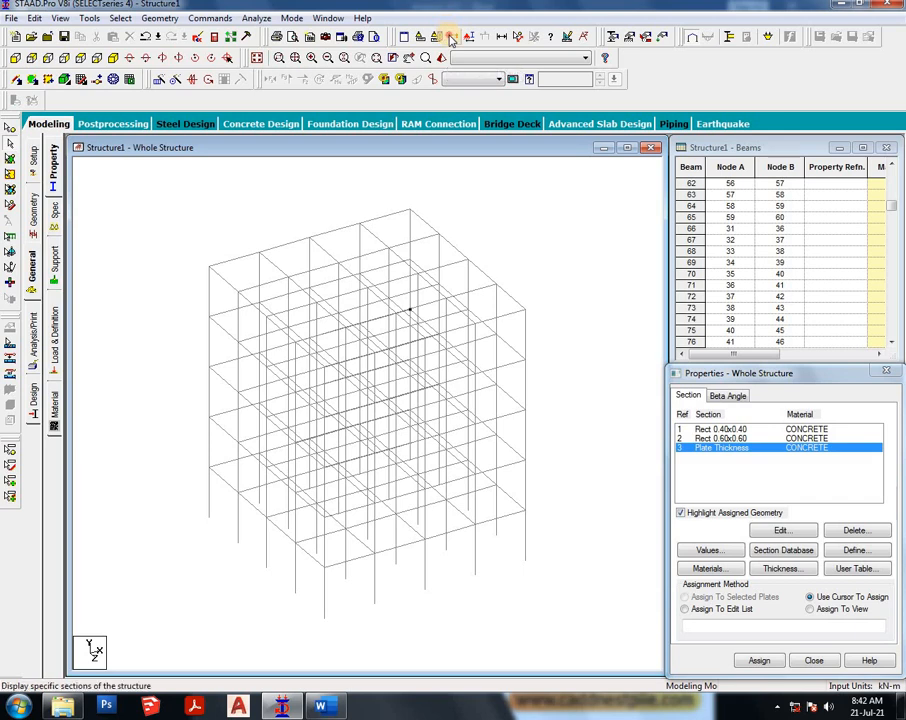
left_click(437, 36)
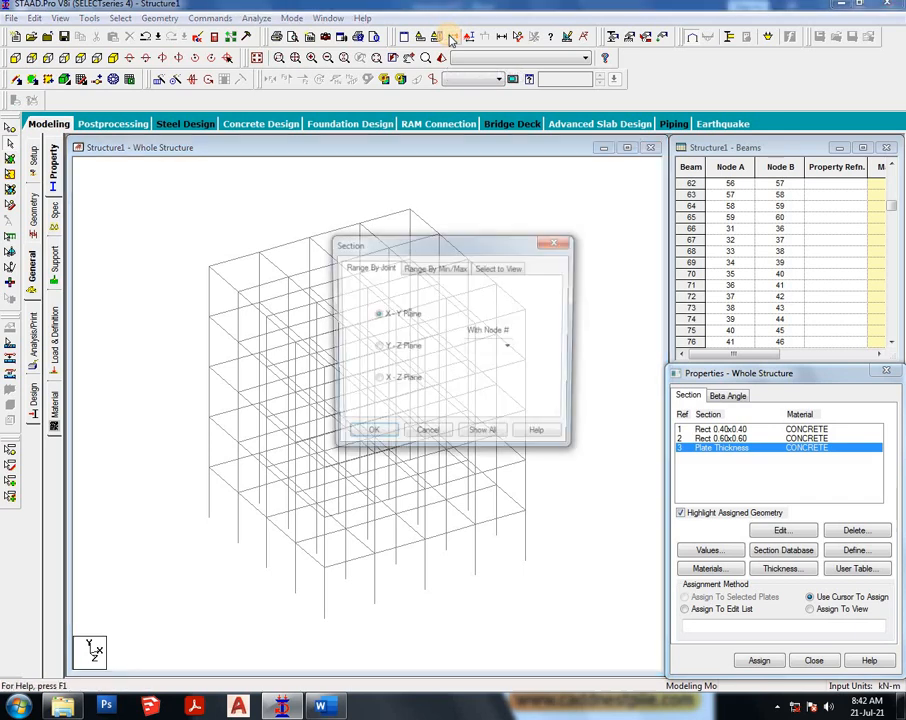
left_click(456, 268)
left_click(398, 385)
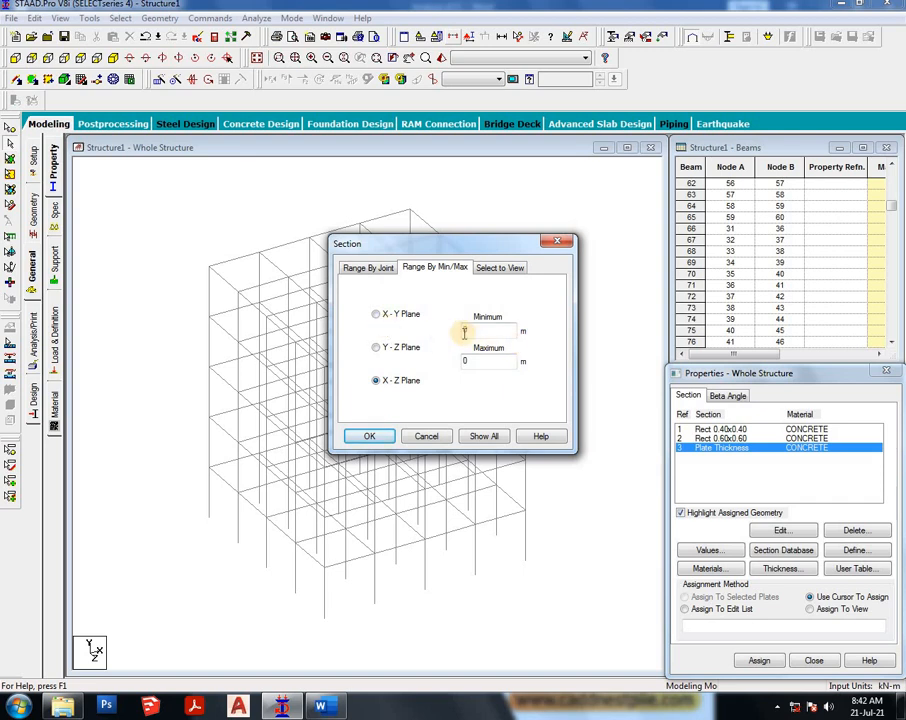
key("Tab")
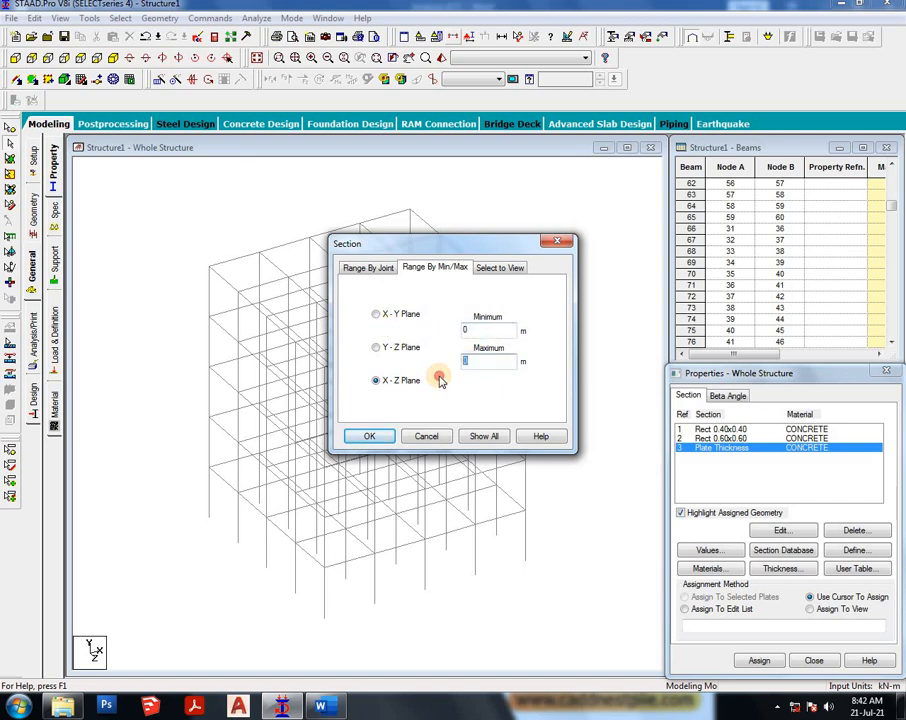
type("3")
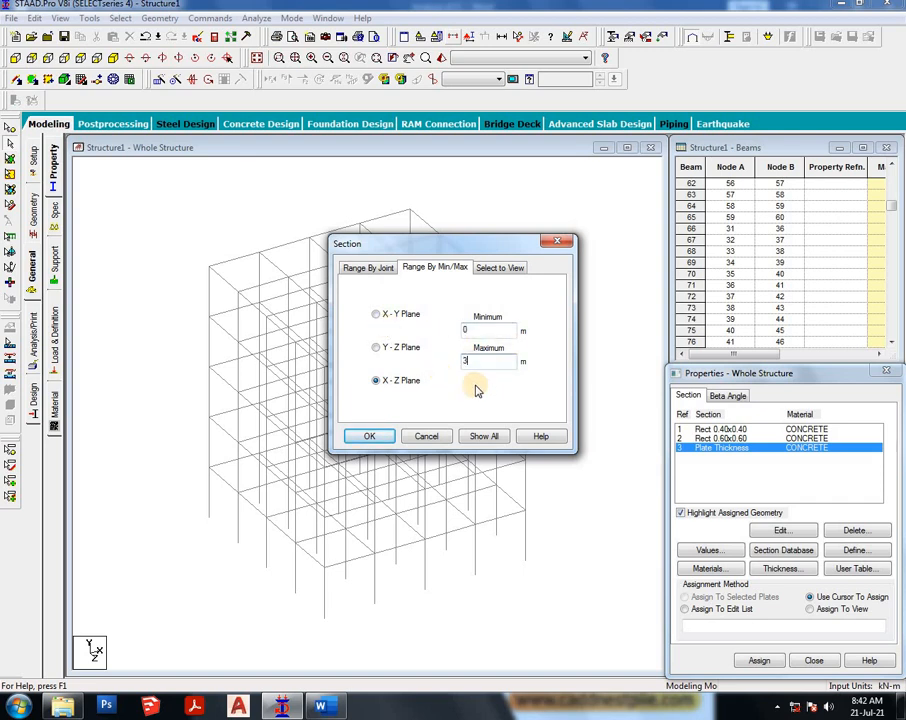
left_click(365, 436)
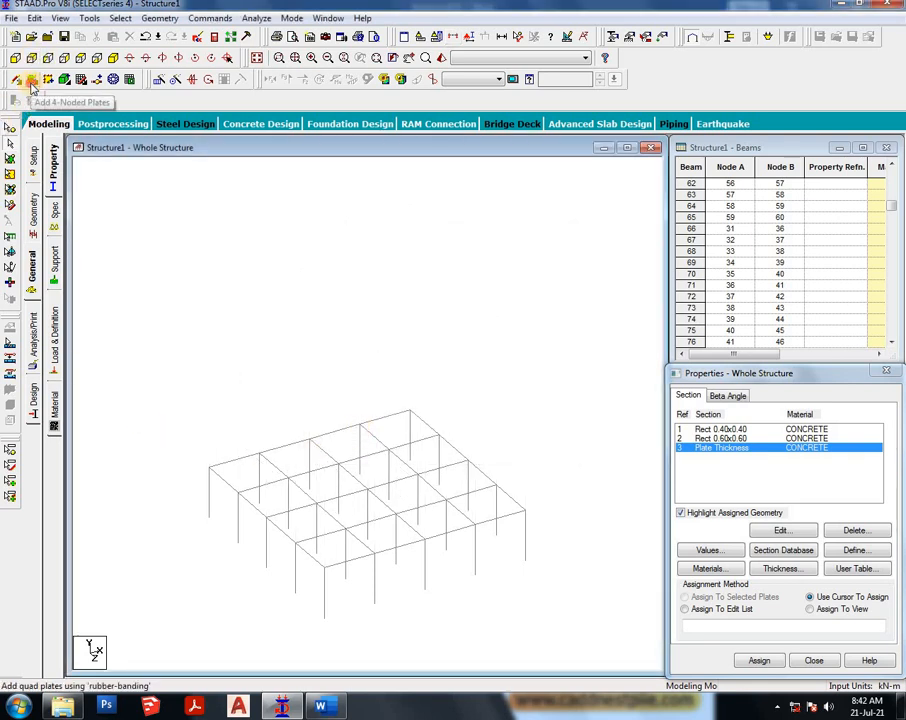
- Add a four-noded slab plate connecting the four corner nodes of the displayed floor
left_click(31, 80)
left_click(210, 467)
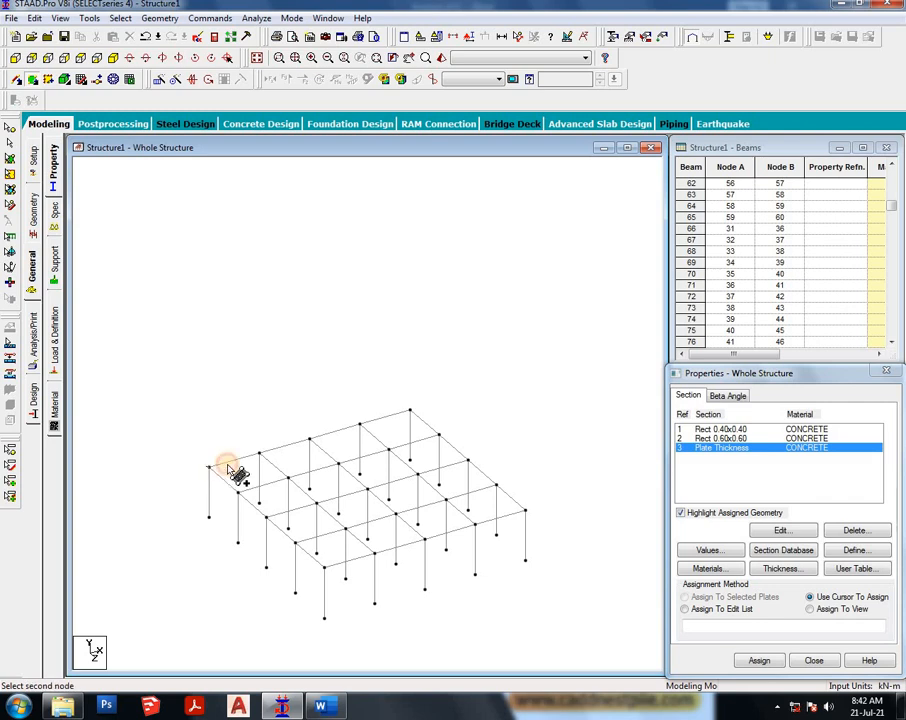
left_click(408, 411)
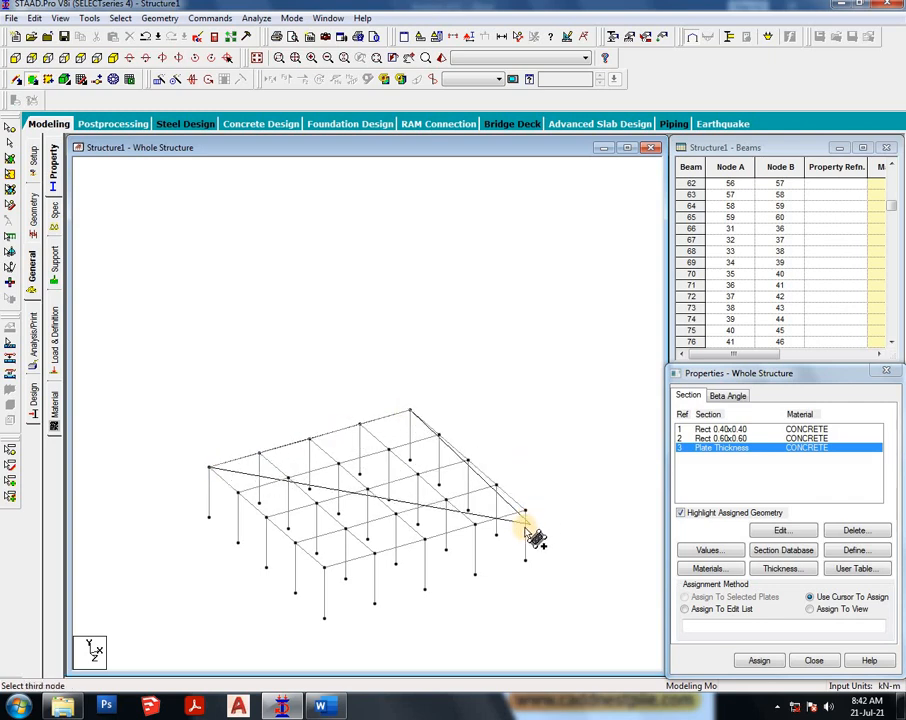
left_click(525, 512)
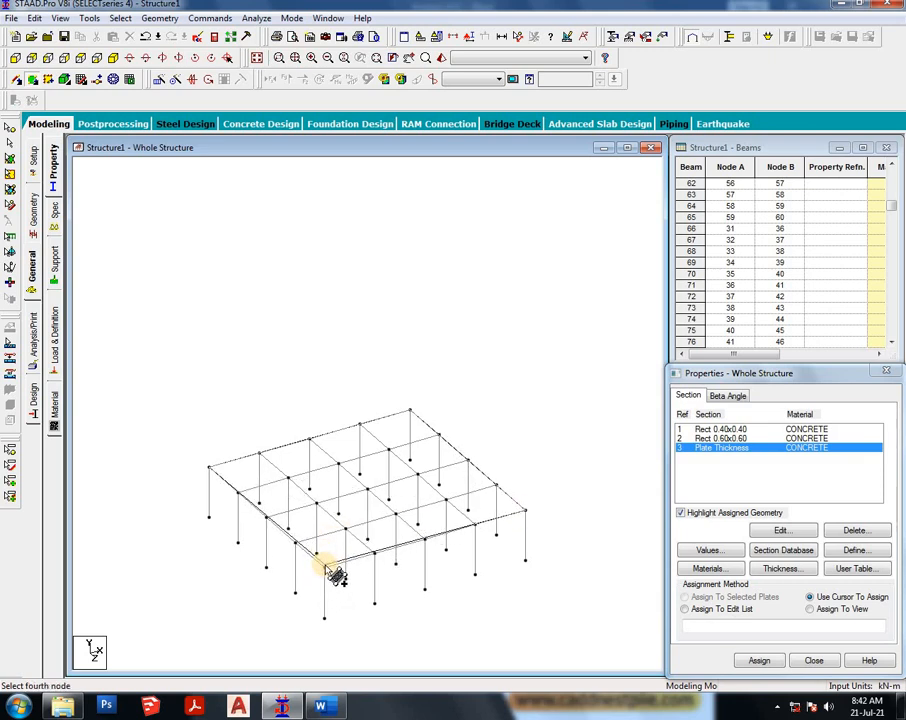
left_click(325, 567)
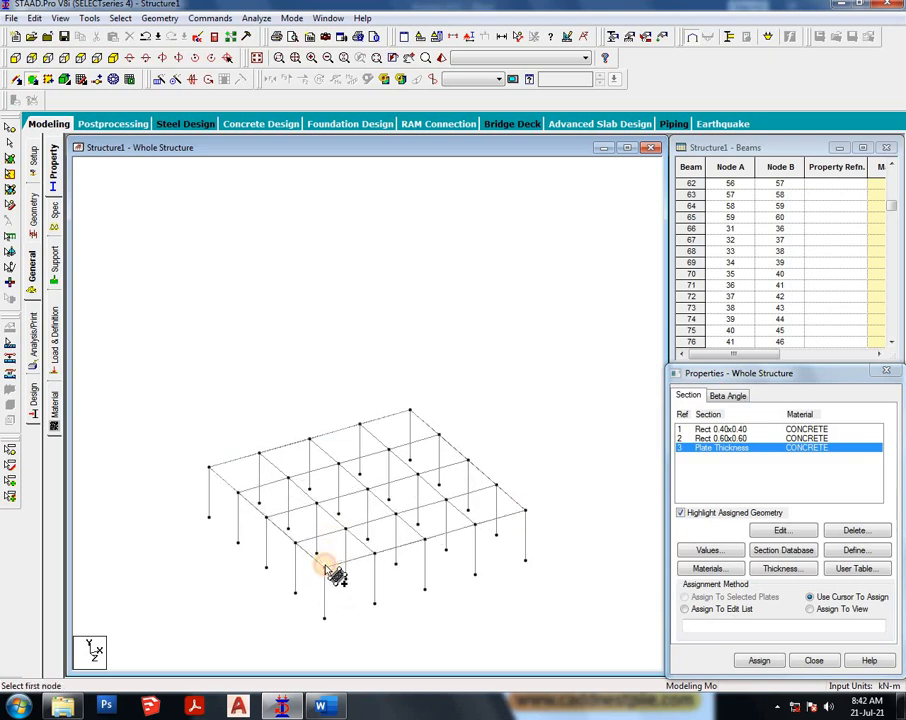
- View the model in 3D rendering, then close the rendered view
right_click(441, 309)
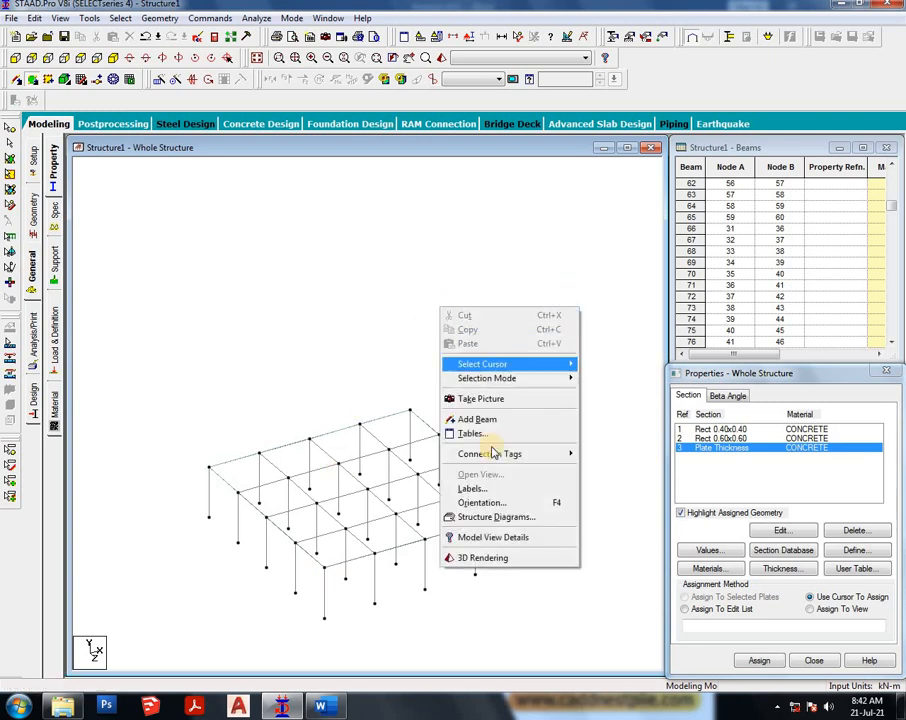
left_click(488, 564)
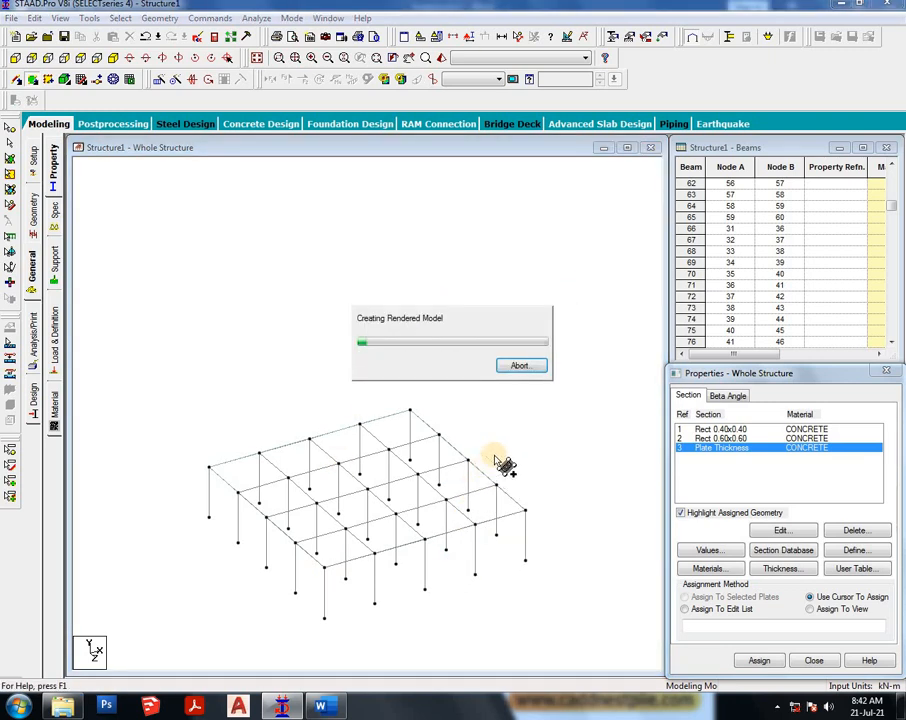
mouse_move(540, 425)
left_mouse_down()
mouse_move(548, 396)
mouse_move(553, 425)
left_mouse_up()
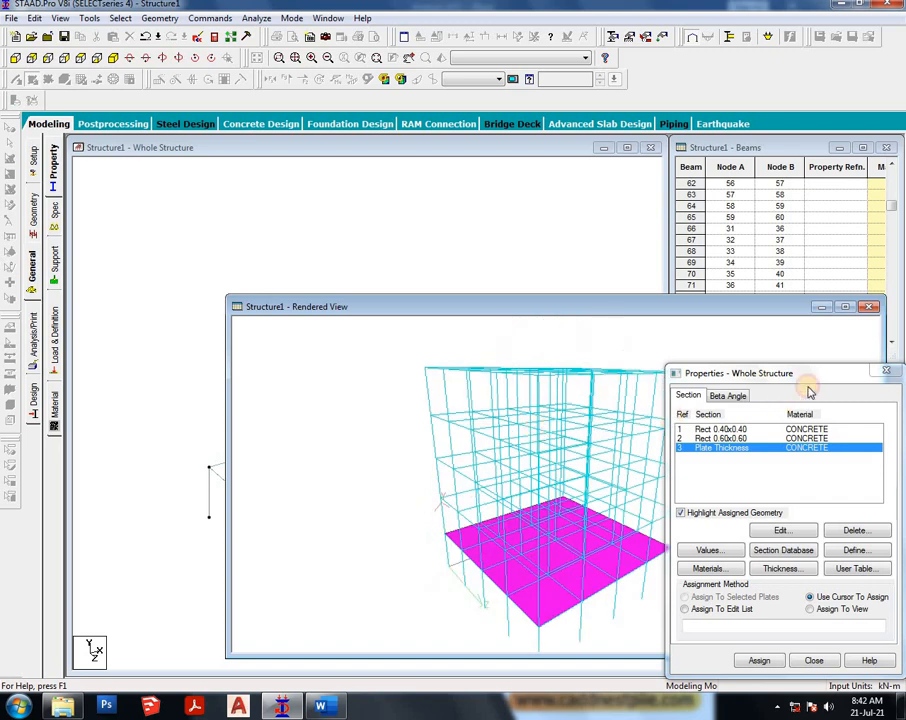
left_click(867, 308)
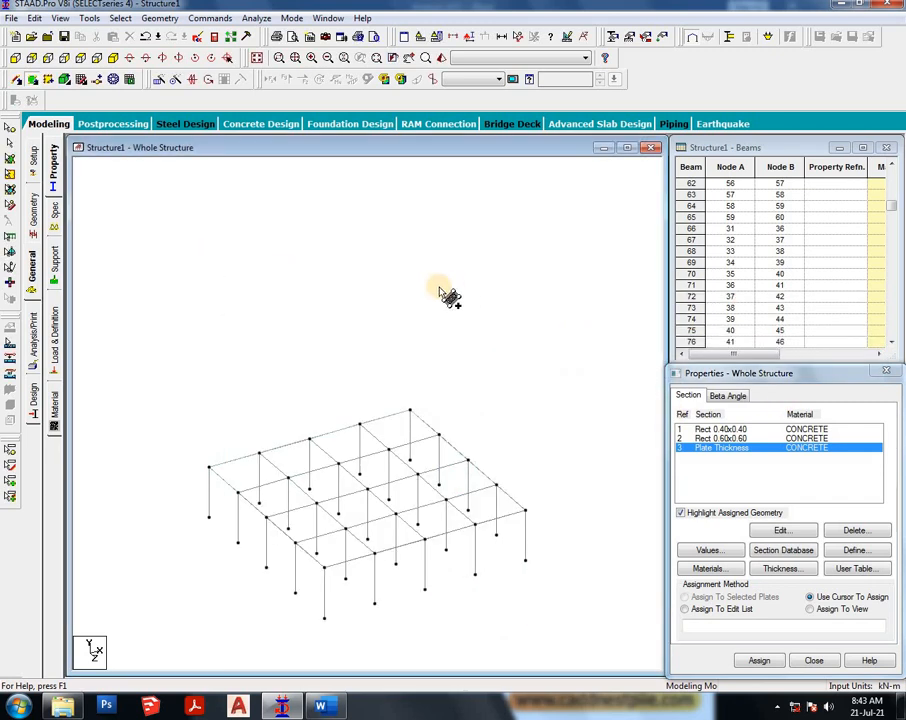
- Show the whole structure, select the slab plate and translationally repeat it 4 steps along Y at 5 m spacing
left_click(255, 58)
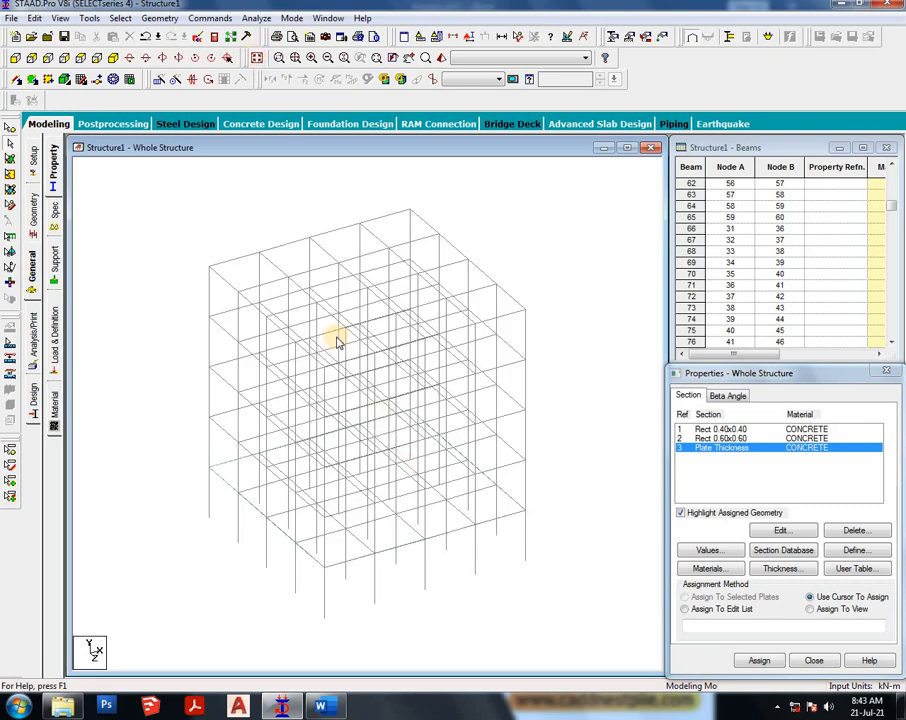
left_click(10, 158)
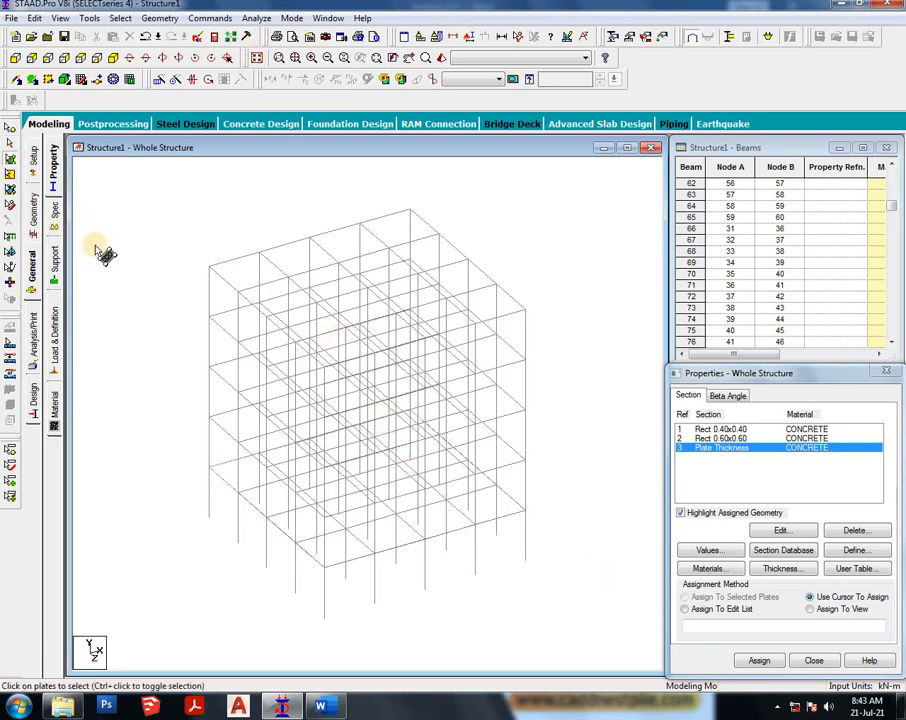
left_click_drag(118, 309, 570, 647)
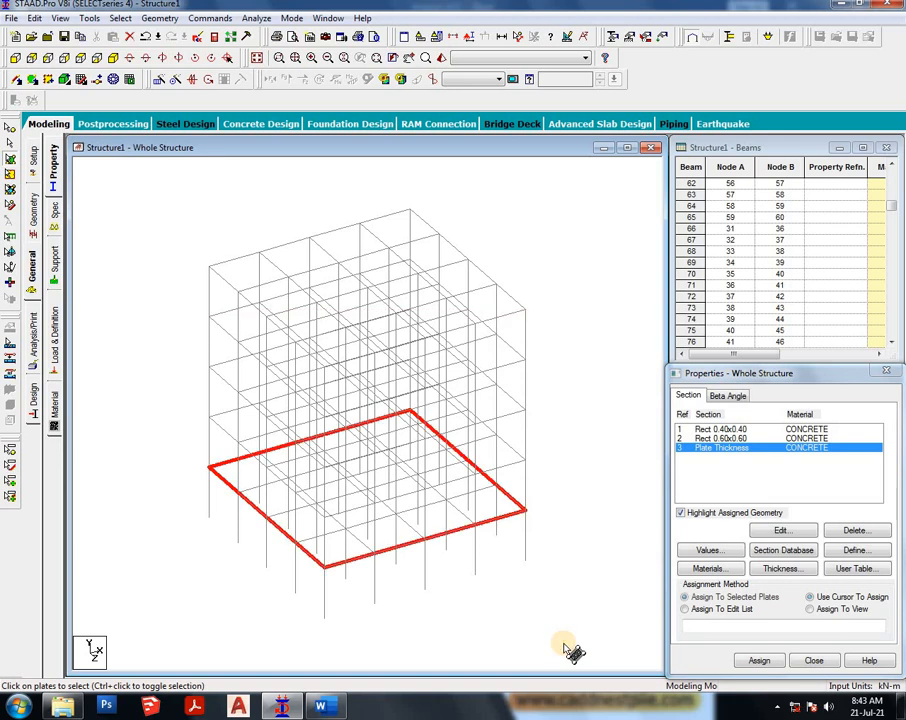
left_click(163, 81)
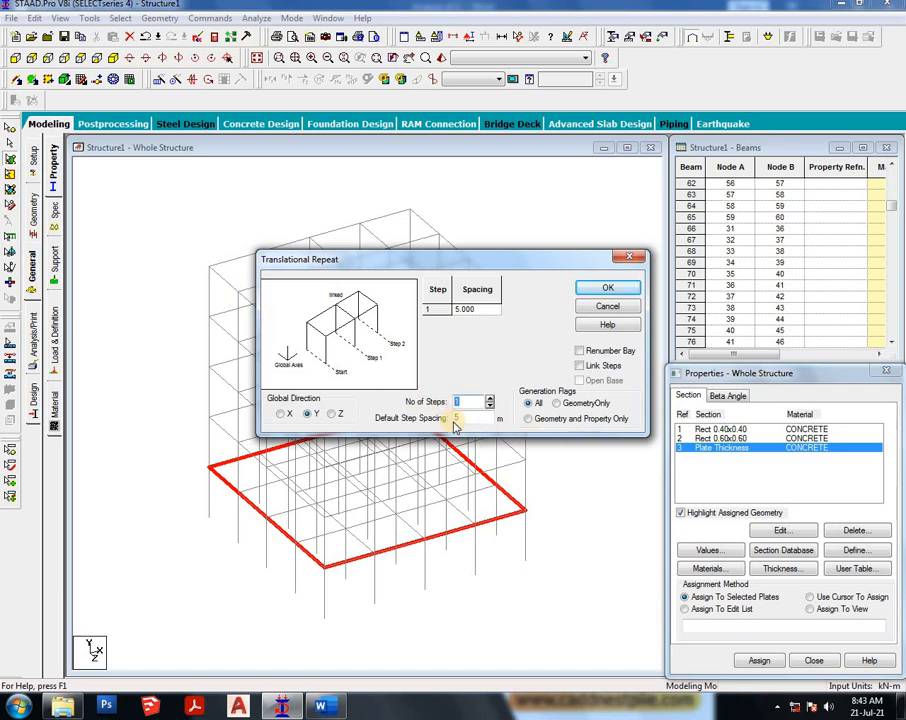
type("4")
key("Tab")
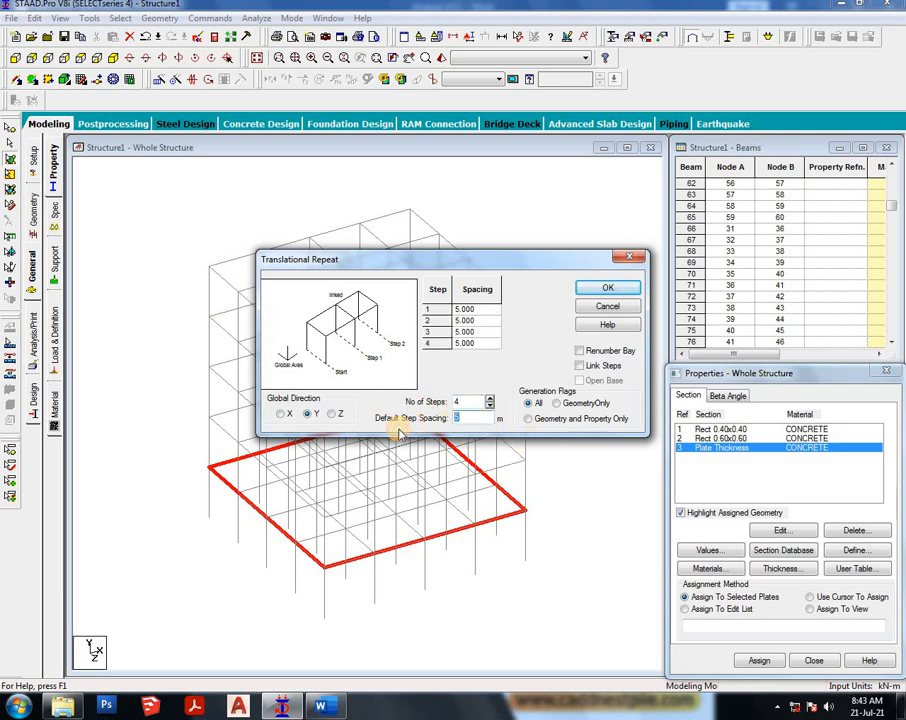
left_click(621, 289)
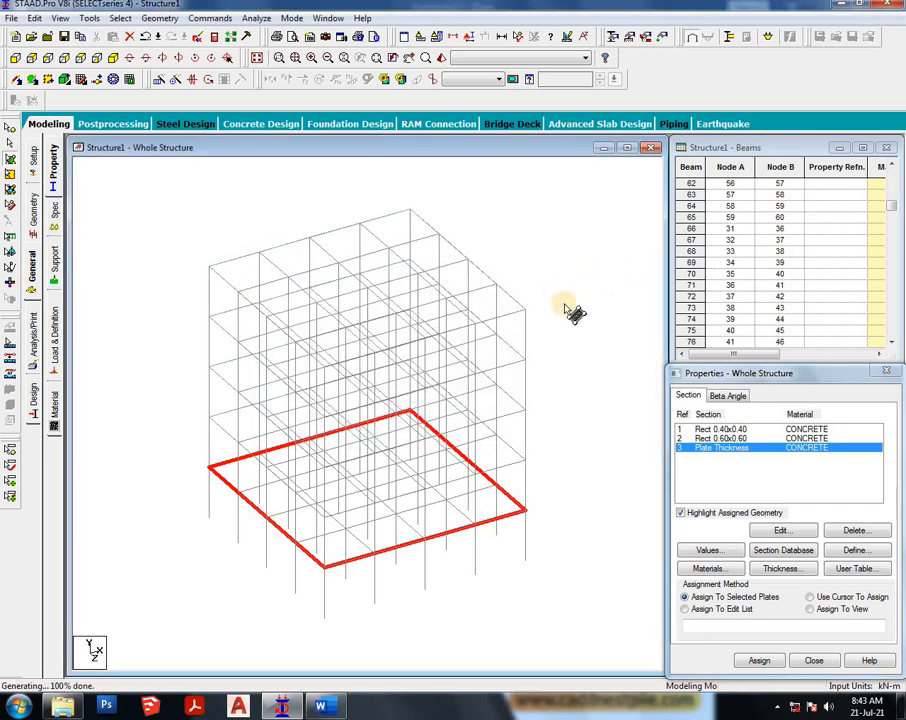
- Inspect the slabs in a 3D rendered view, then close the rendering
right_click(566, 287)
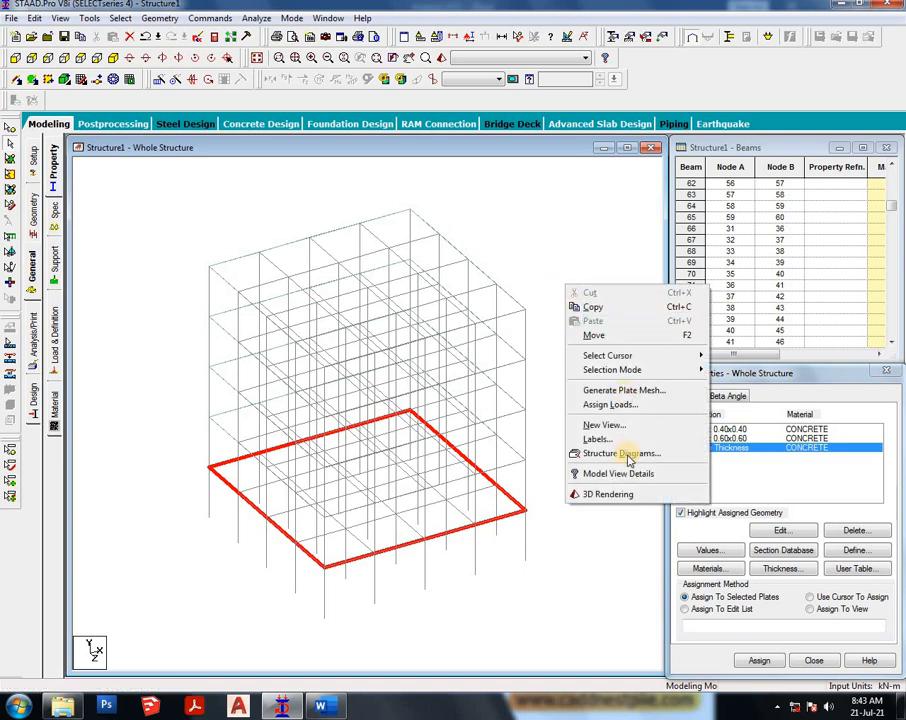
left_click(540, 268)
left_click(540, 268)
right_click(538, 268)
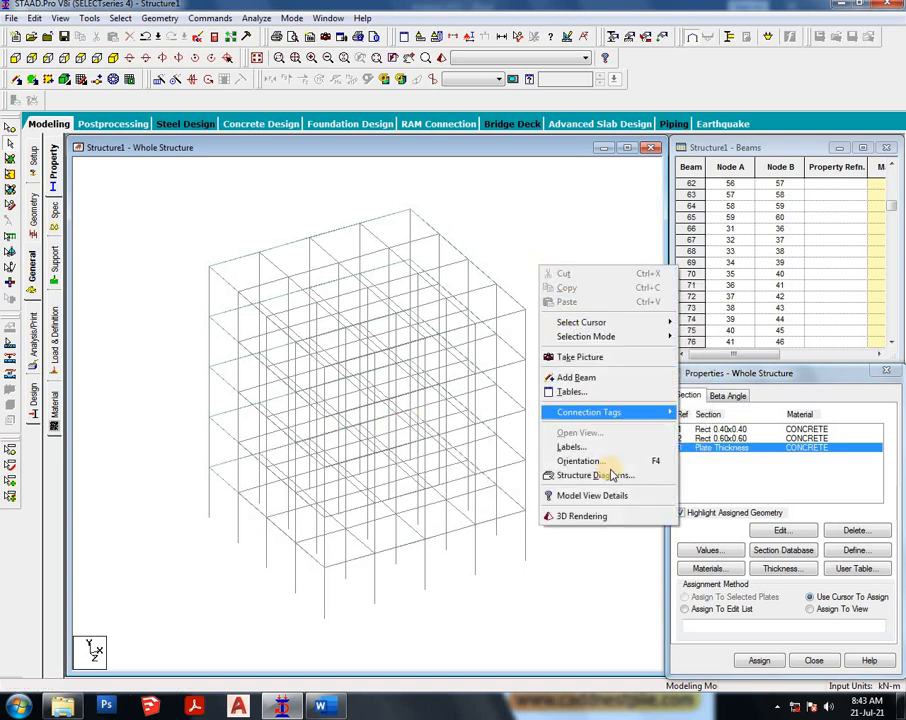
left_click(611, 517)
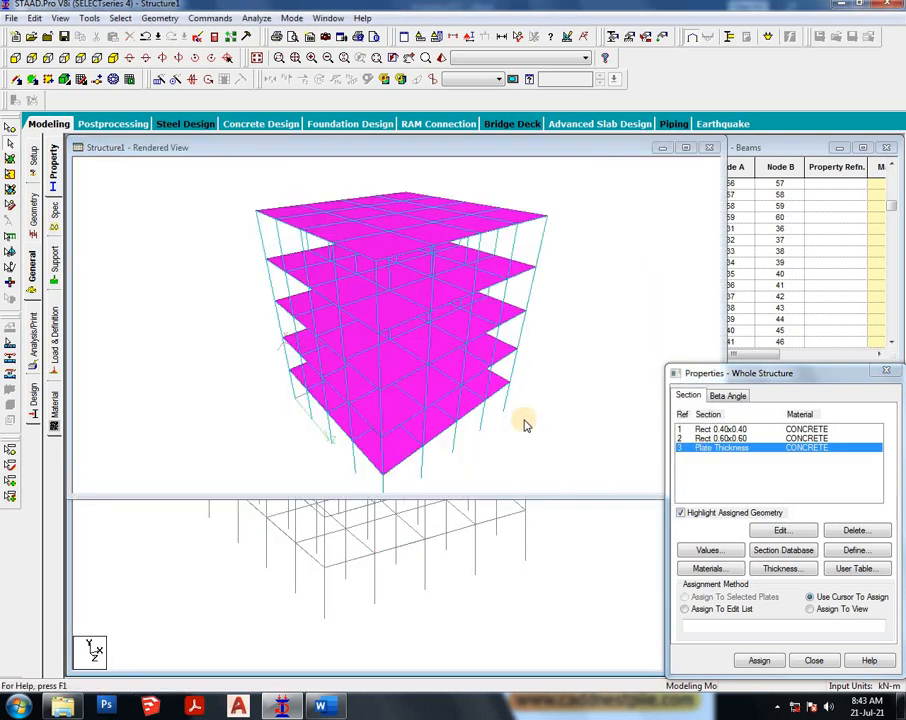
left_click_drag(526, 398, 613, 239)
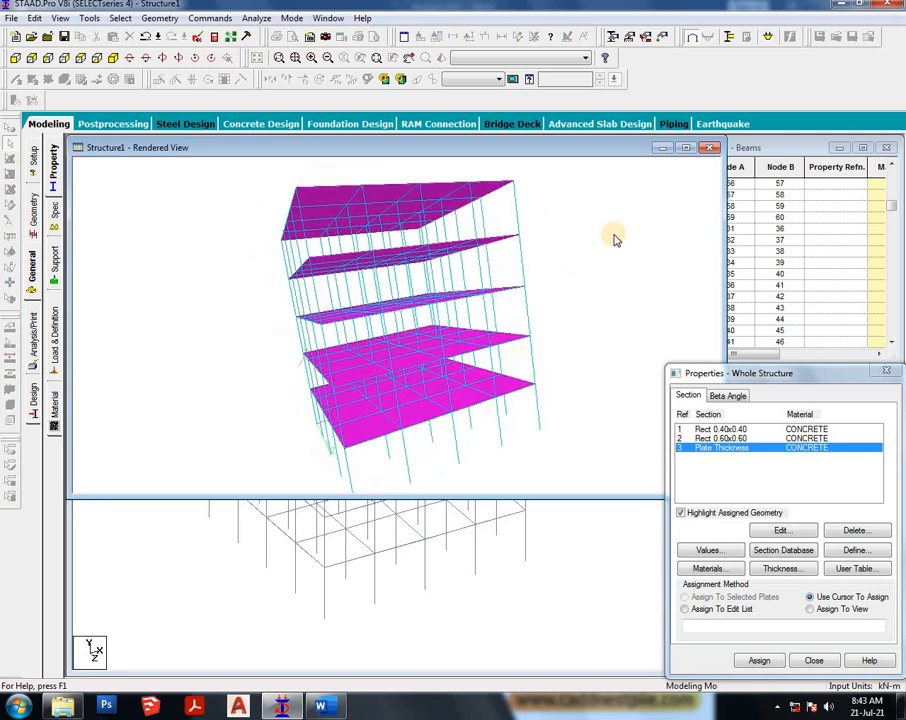
left_click(708, 148)
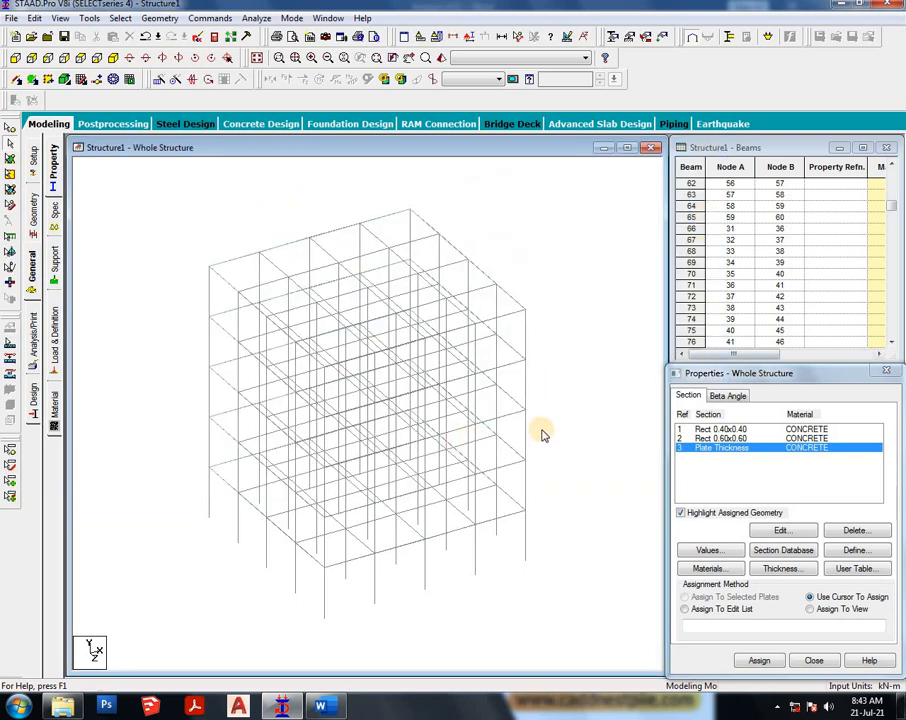
- Assign the 0.40 x 0.40 section to all beams parallel to X and Z
left_click(718, 429)
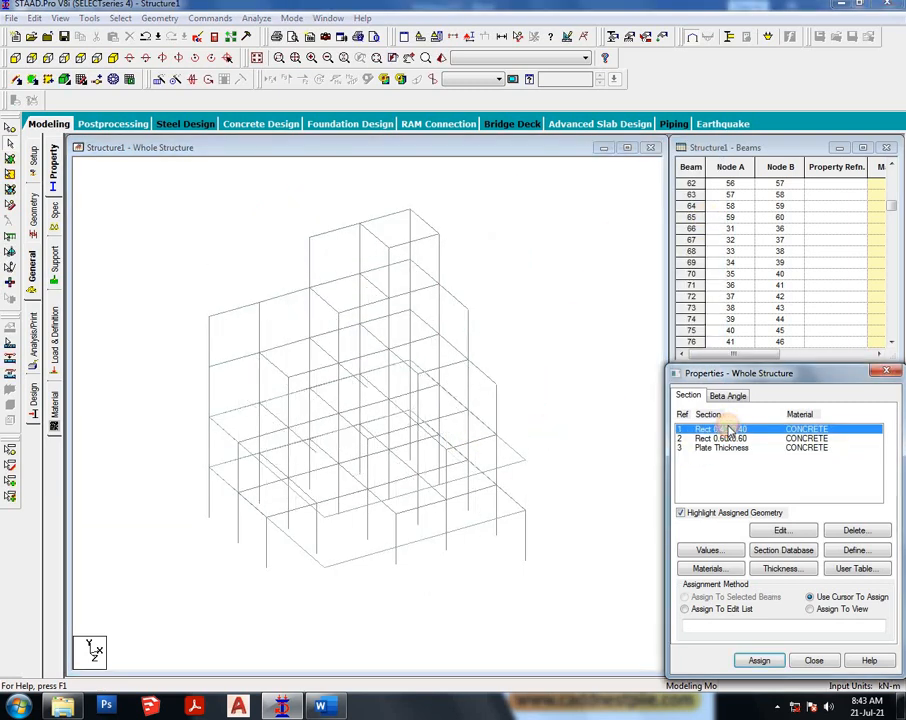
left_click(120, 18)
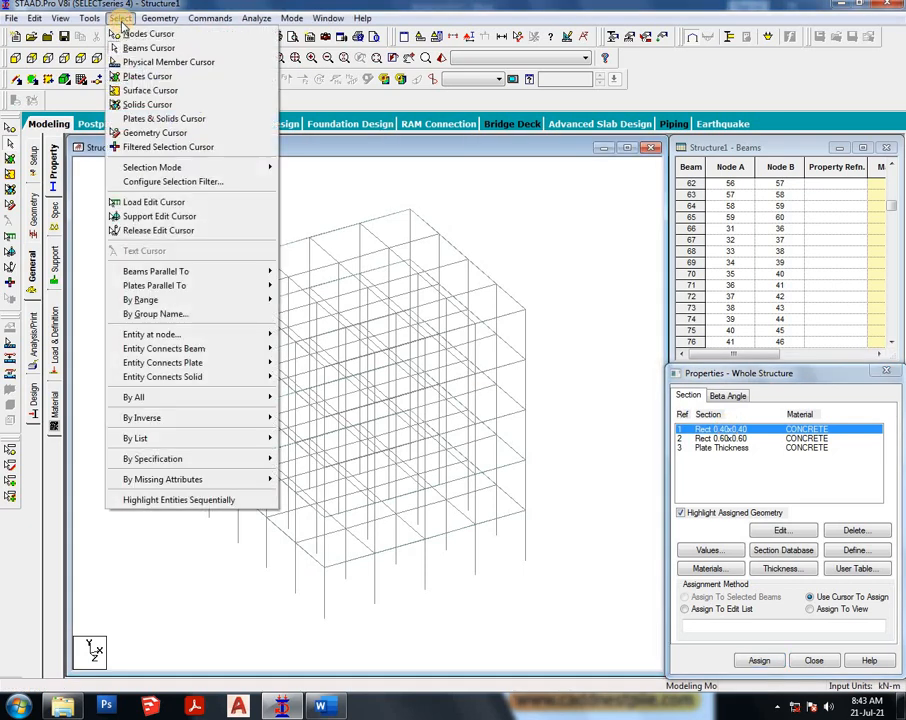
mouse_move(244, 276)
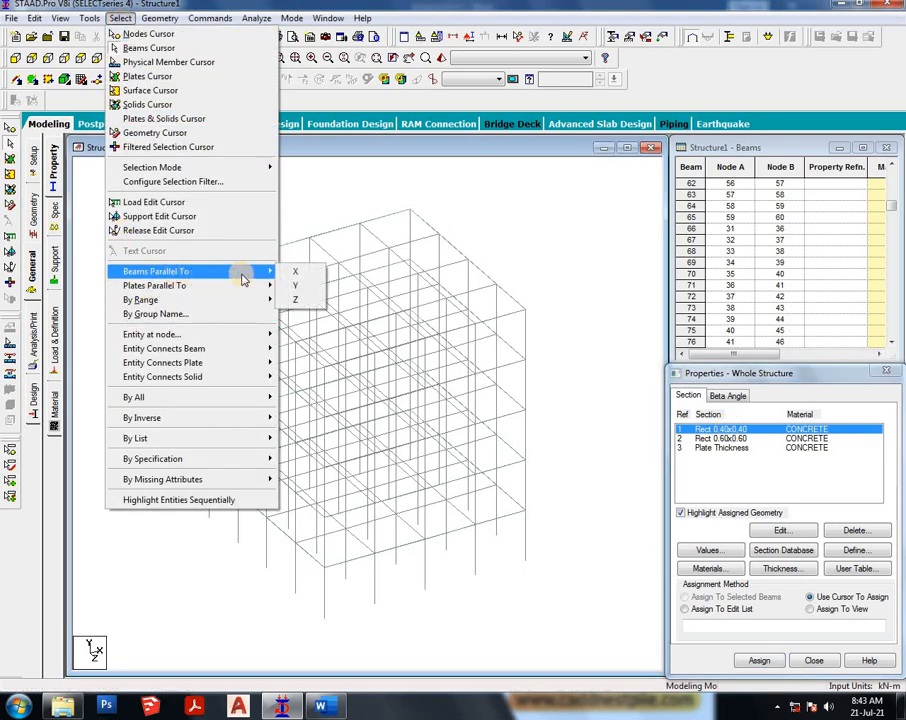
left_click(294, 270)
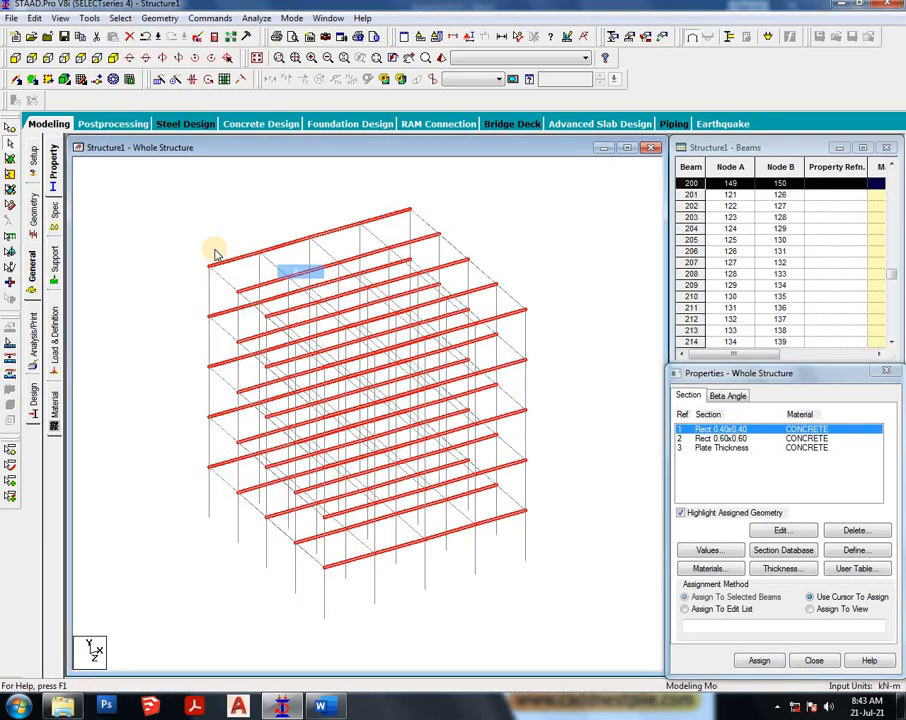
left_click(120, 18)
mouse_move(198, 271)
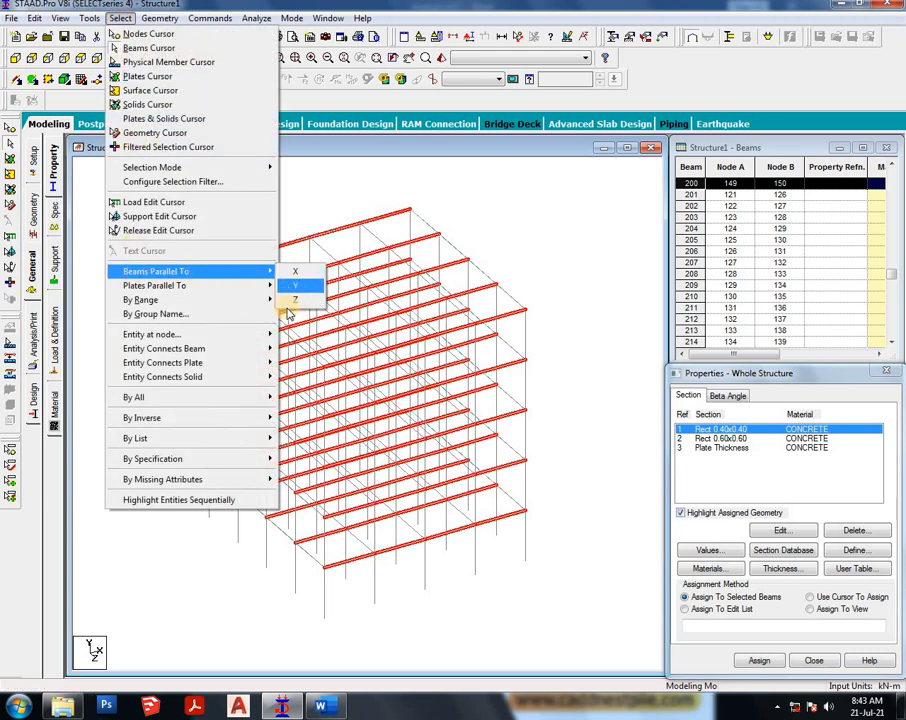
left_click(290, 299)
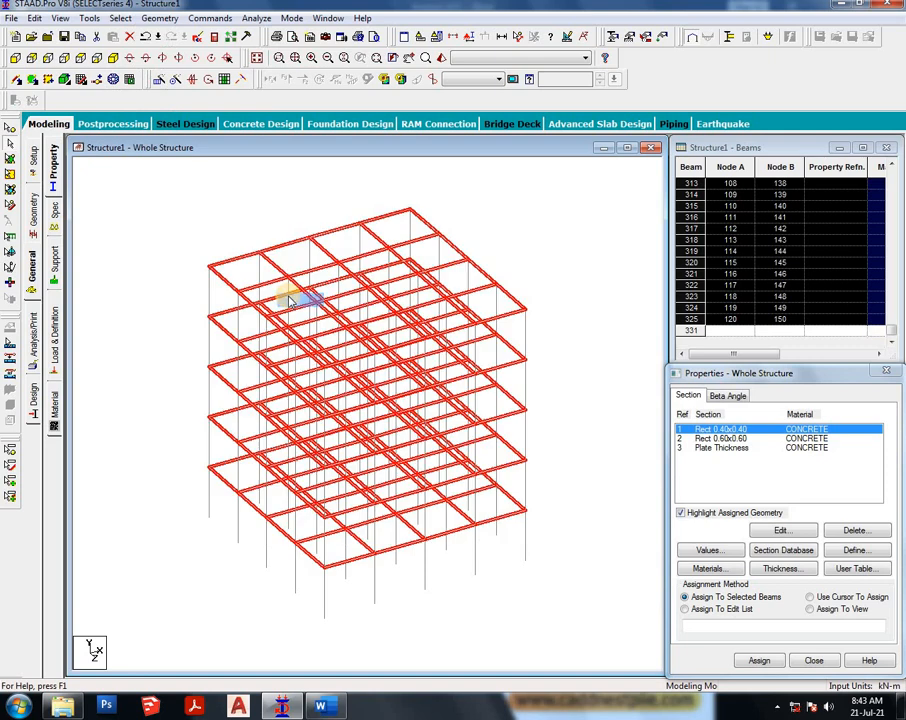
left_click(759, 660)
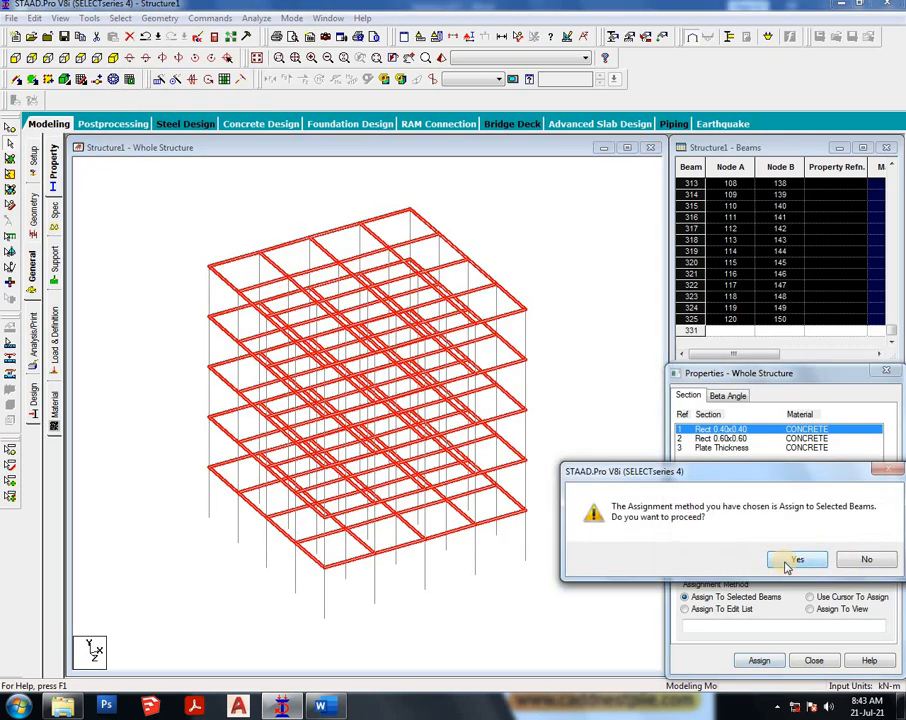
left_click(741, 557)
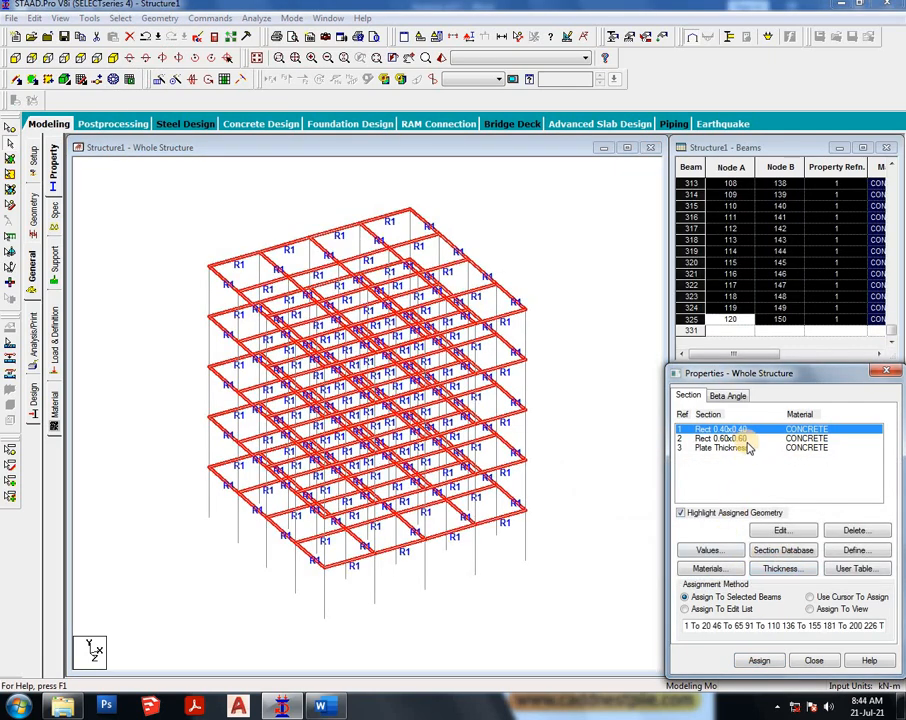
- Assign the 0.60 x 0.60 section to all columns by selecting the beams parallel to Y
left_click(745, 440)
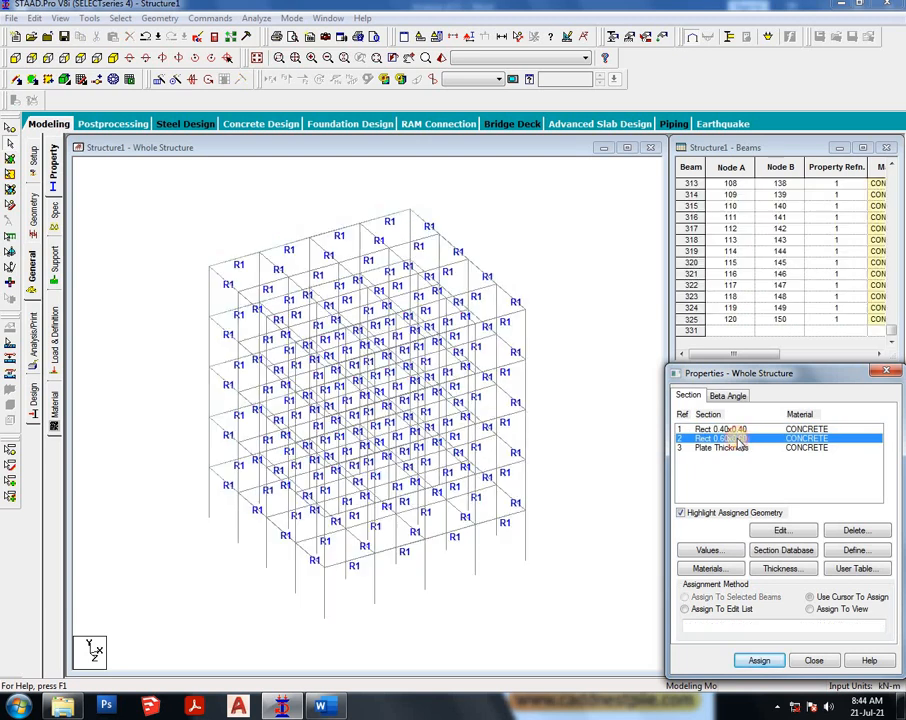
left_click(119, 18)
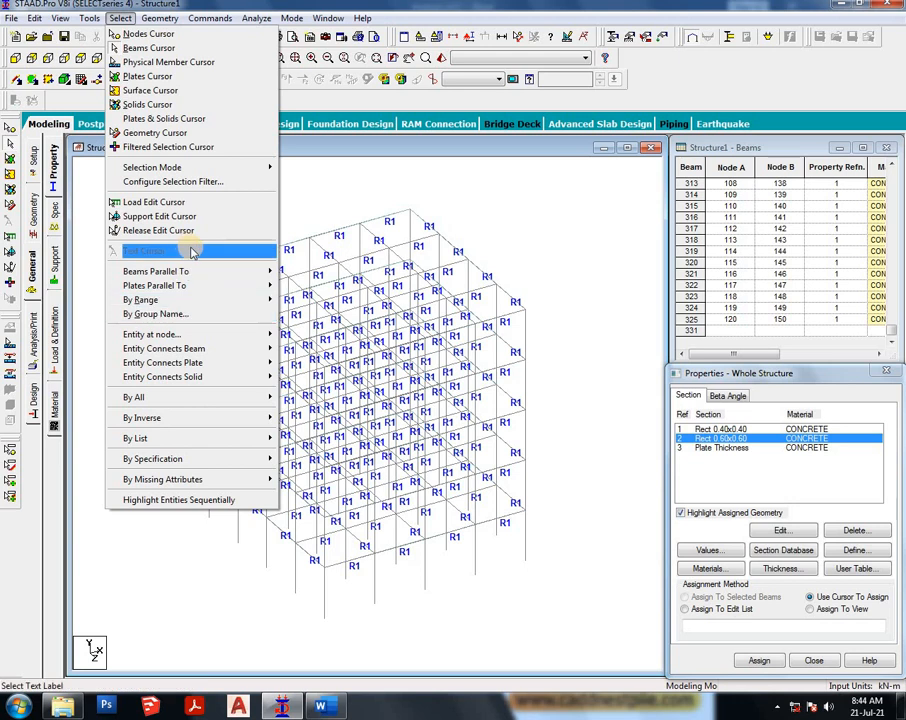
mouse_move(194, 271)
left_click(301, 286)
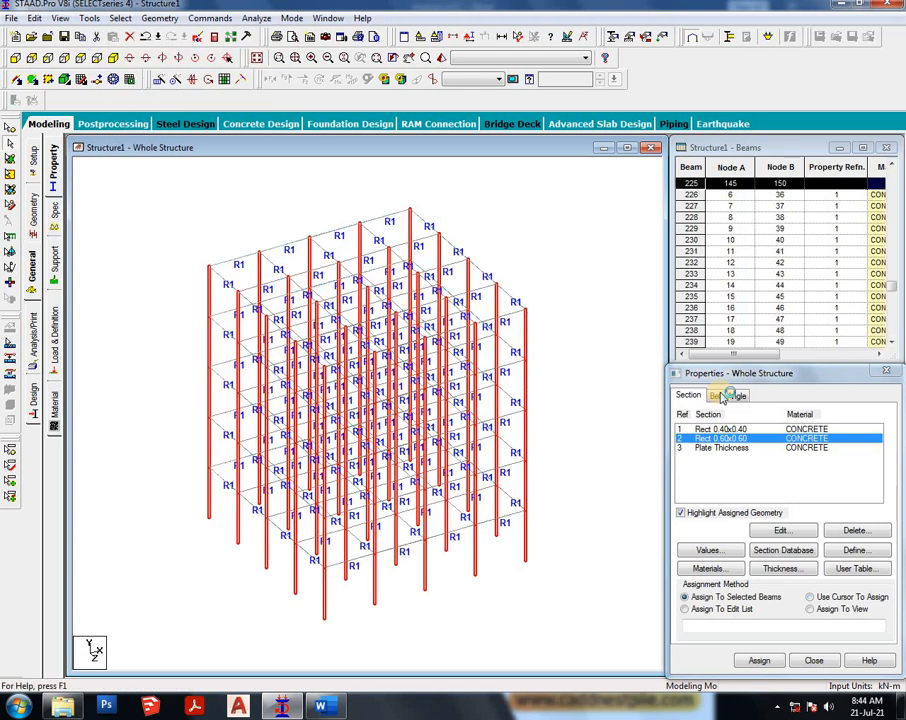
left_click(762, 662)
key("Return")
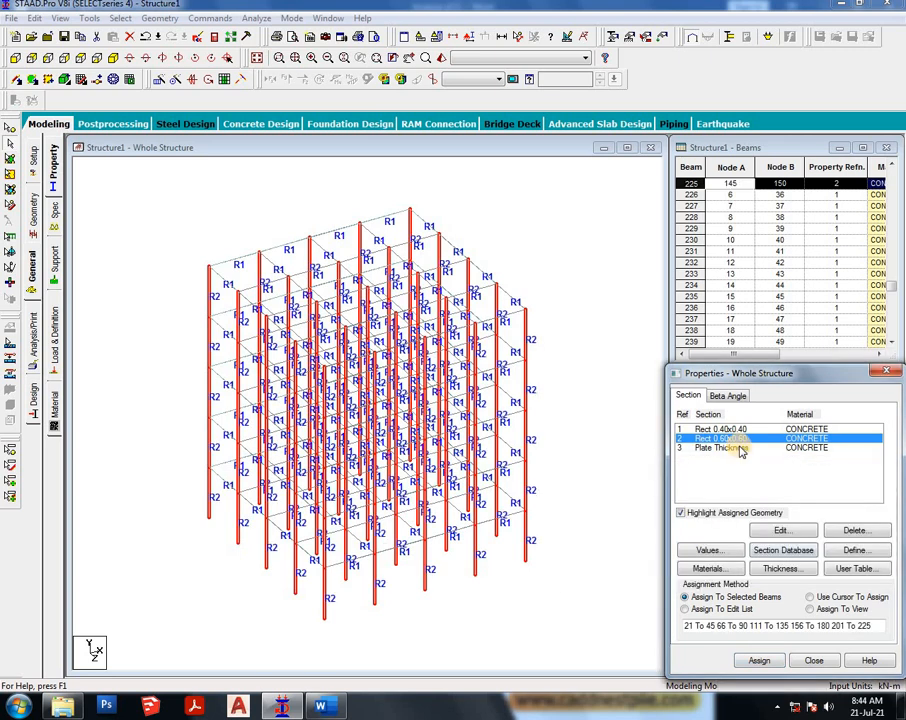
- Assign the plate thickness property to all the slab plates in the structure
left_click(738, 448)
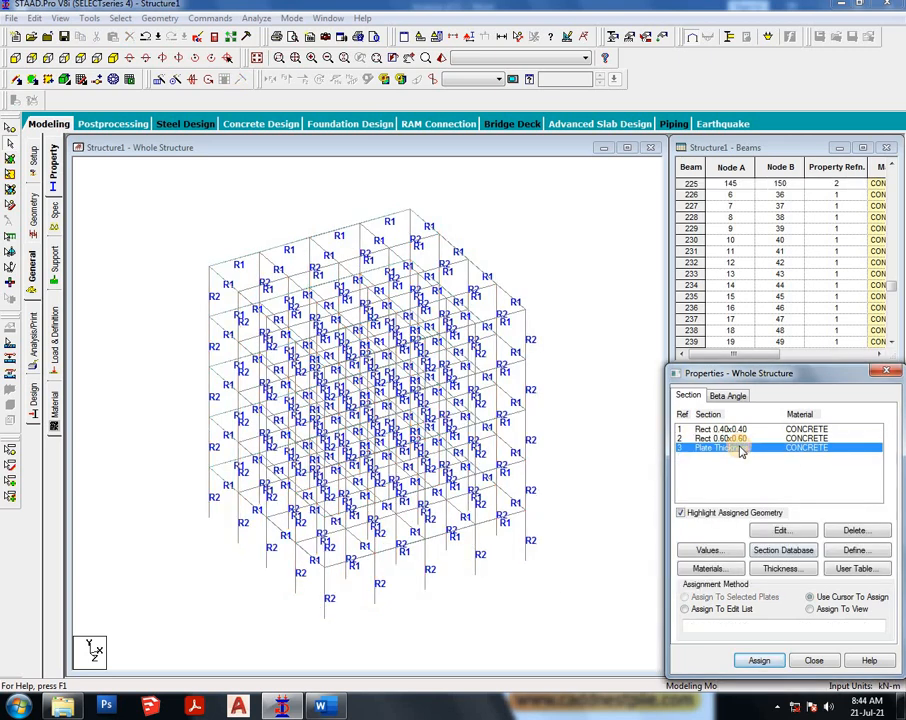
left_click(12, 161)
left_click_drag(131, 191, 574, 680)
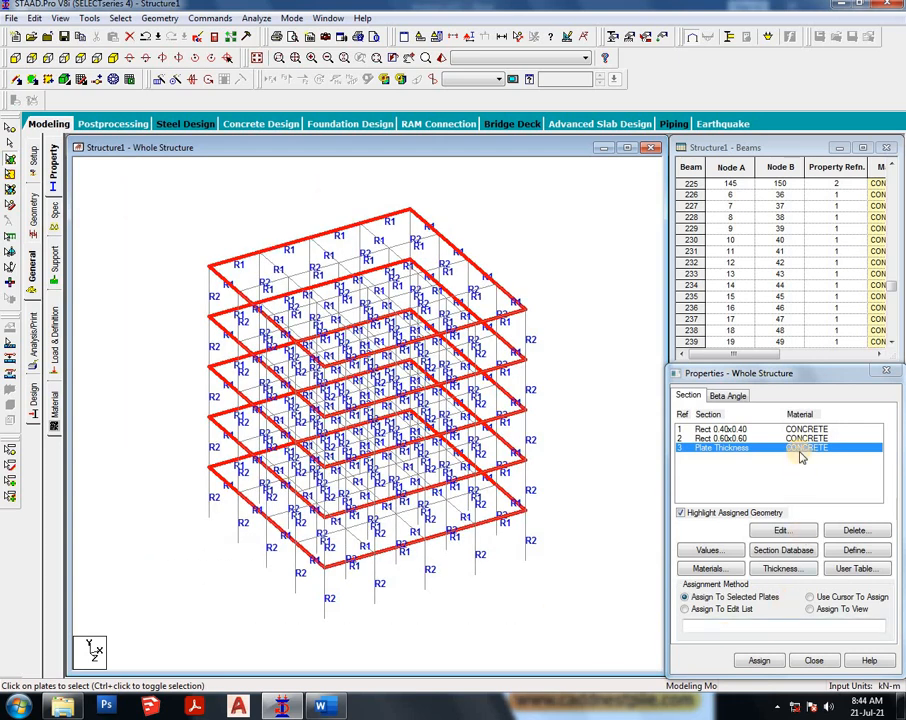
left_click(762, 661)
left_click(740, 615)
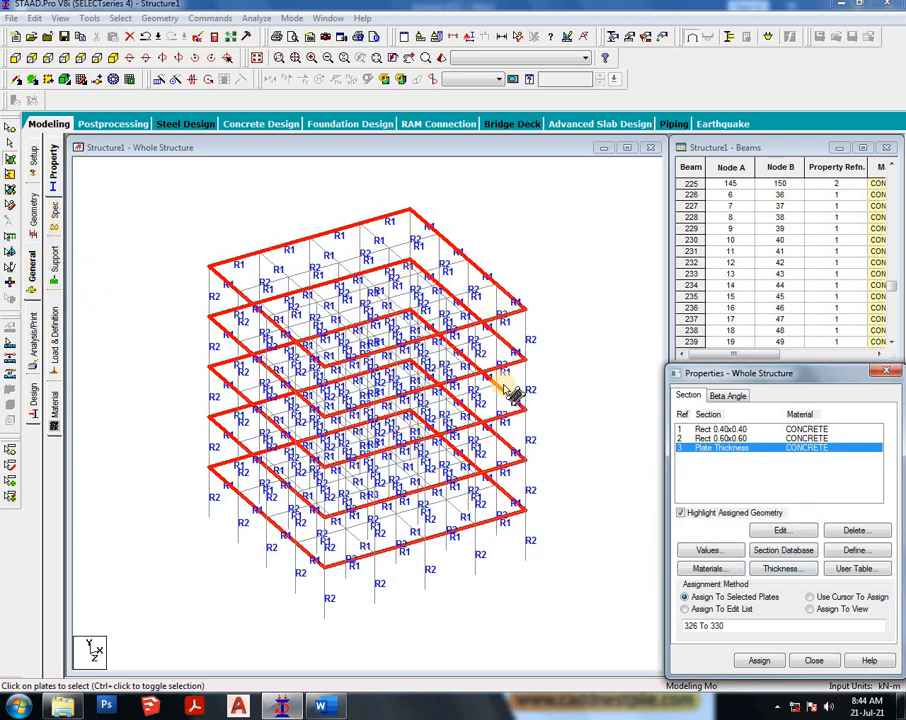
- Create a new fixed support definition
left_click(51, 268)
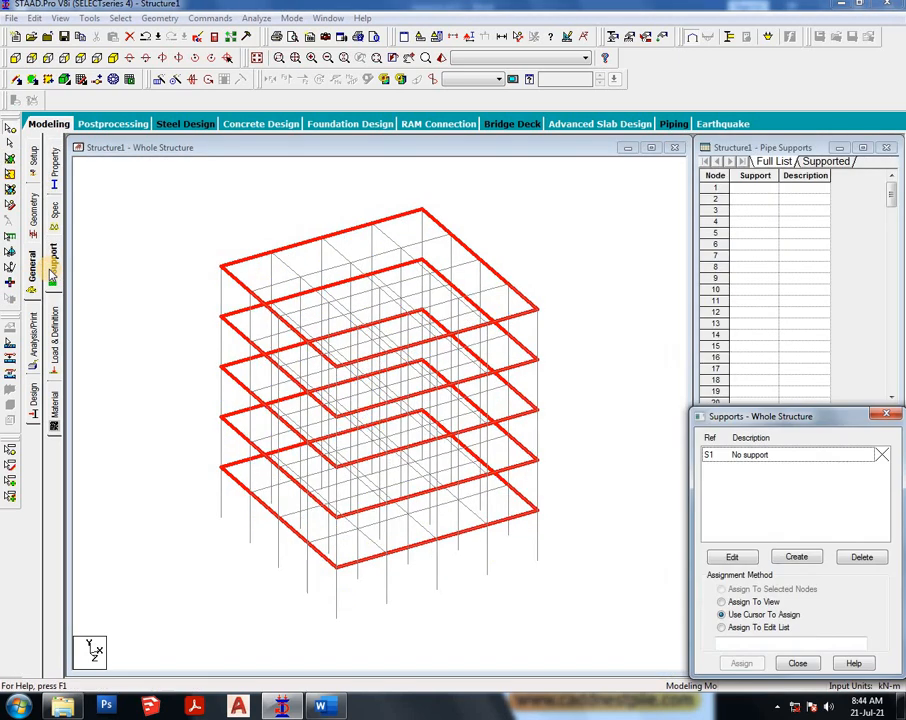
left_click(792, 558)
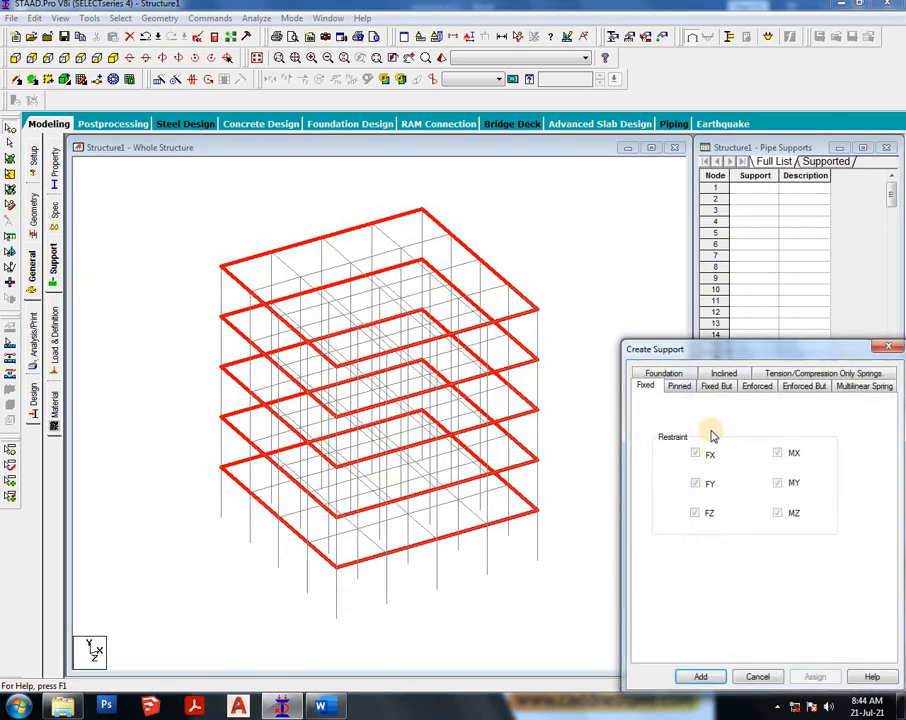
left_click(708, 678)
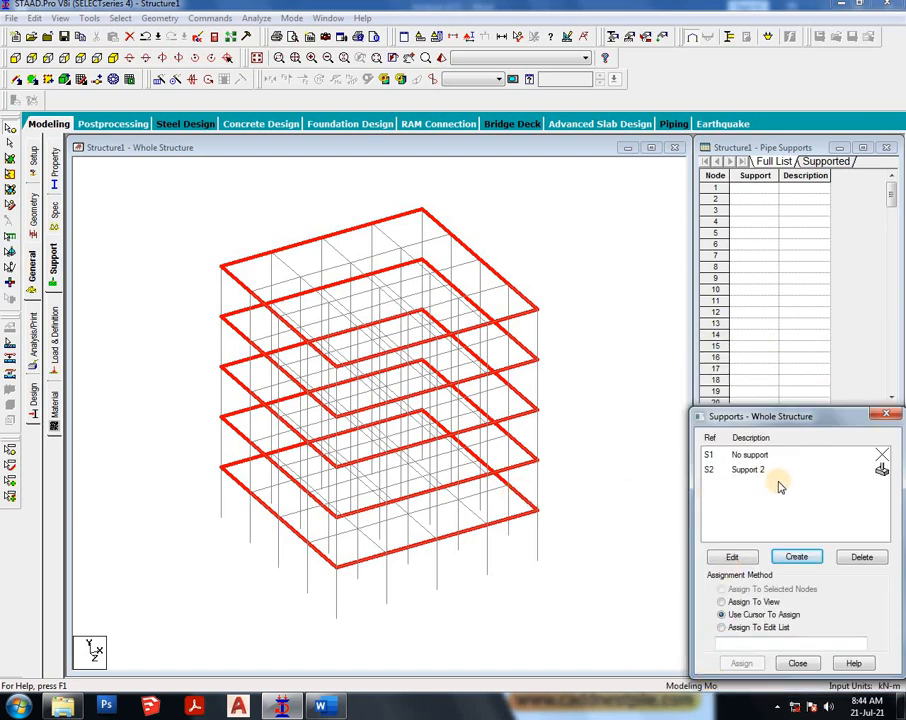
- Assign the fixed support to all base nodes of the columns, selected in front view
left_click(720, 470)
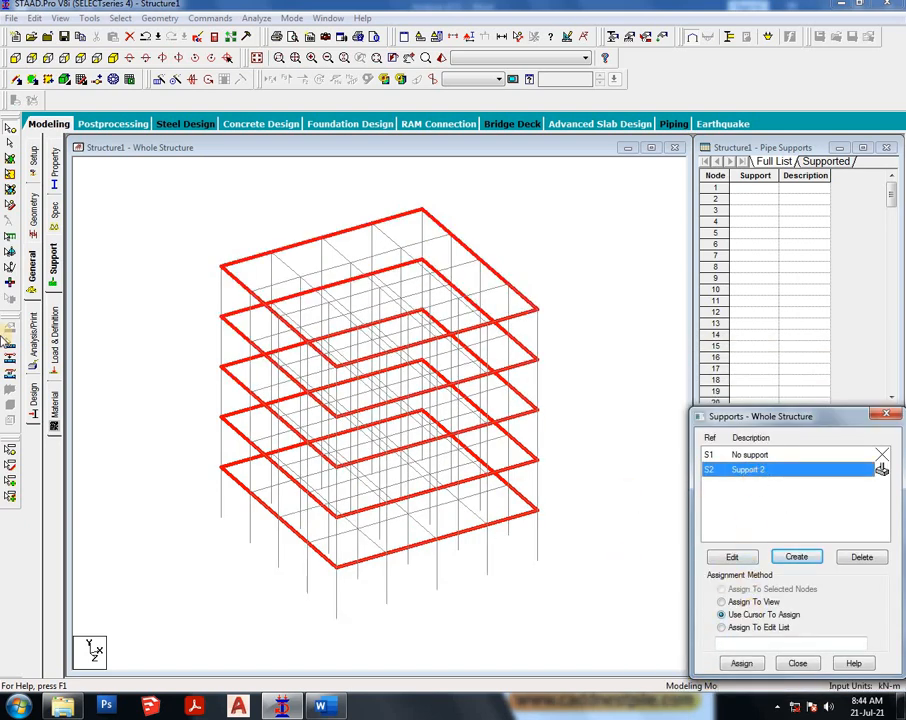
left_click(18, 57)
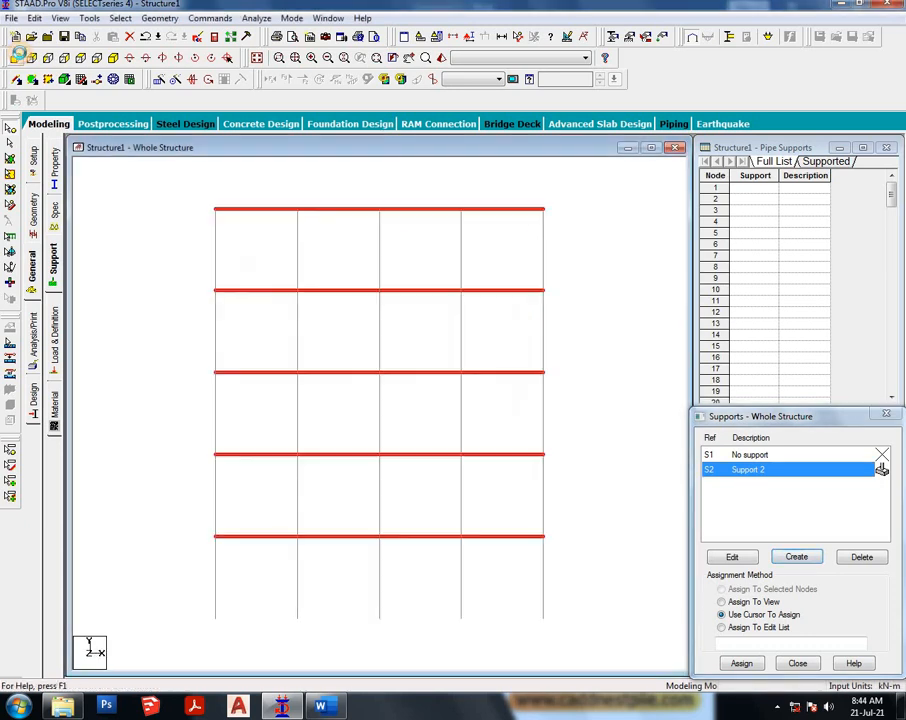
left_click_drag(604, 666, 170, 570)
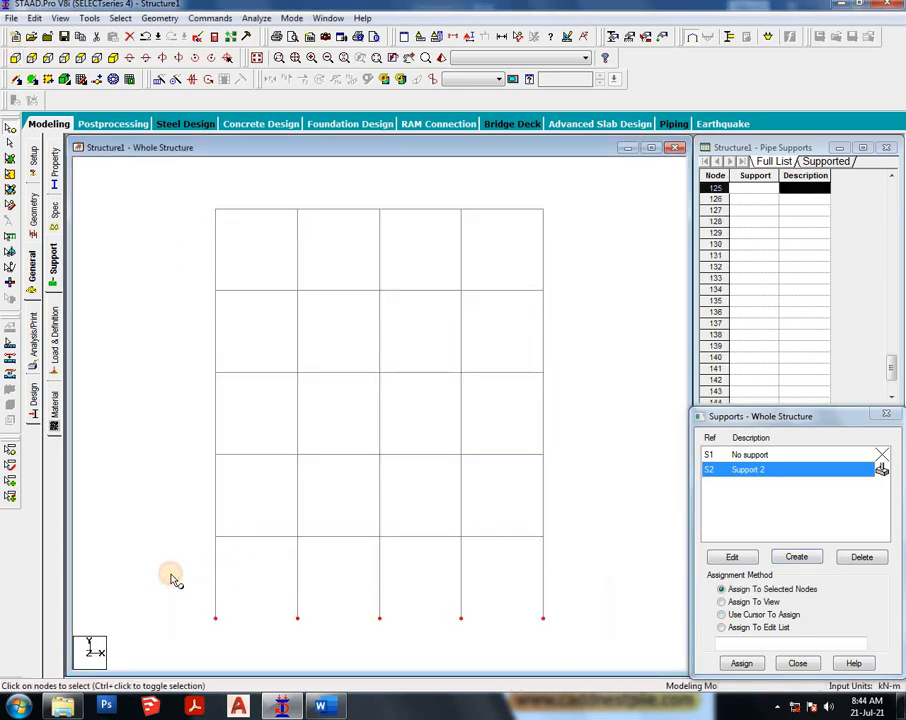
left_click(64, 57)
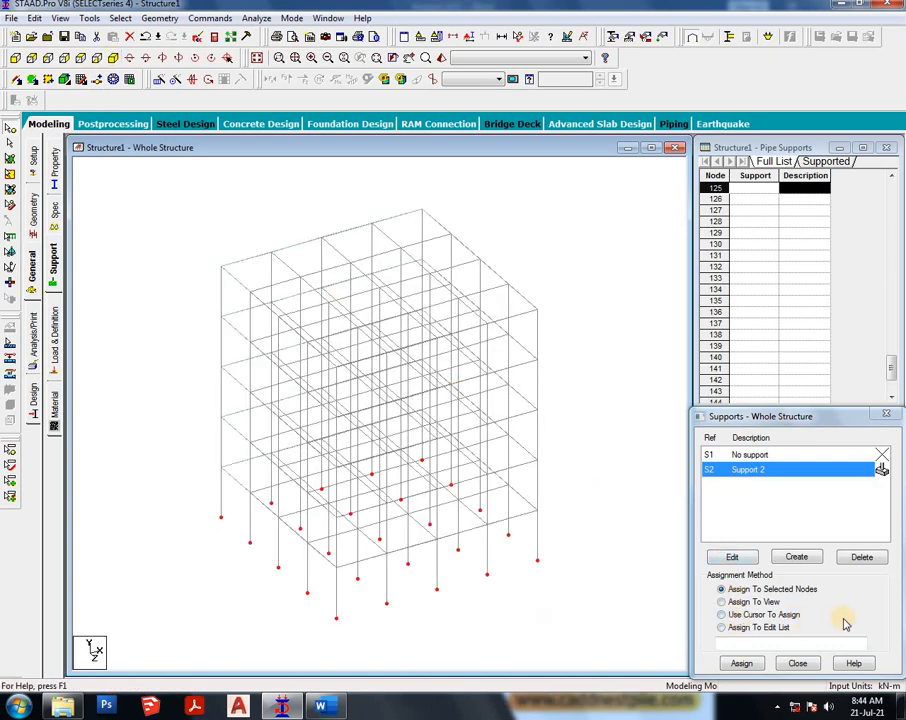
left_click(741, 663)
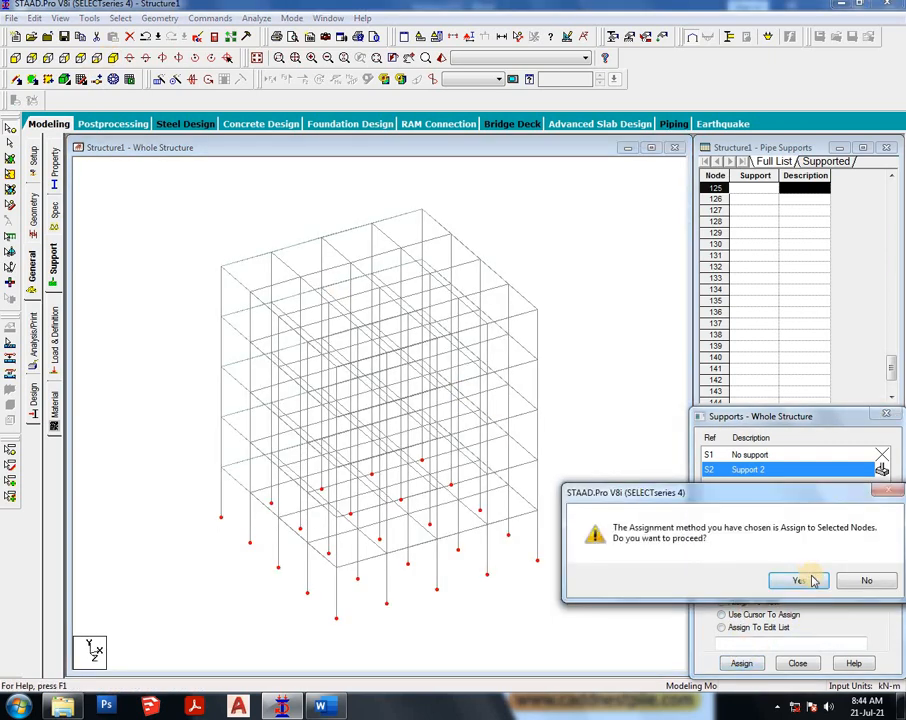
left_click(812, 581)
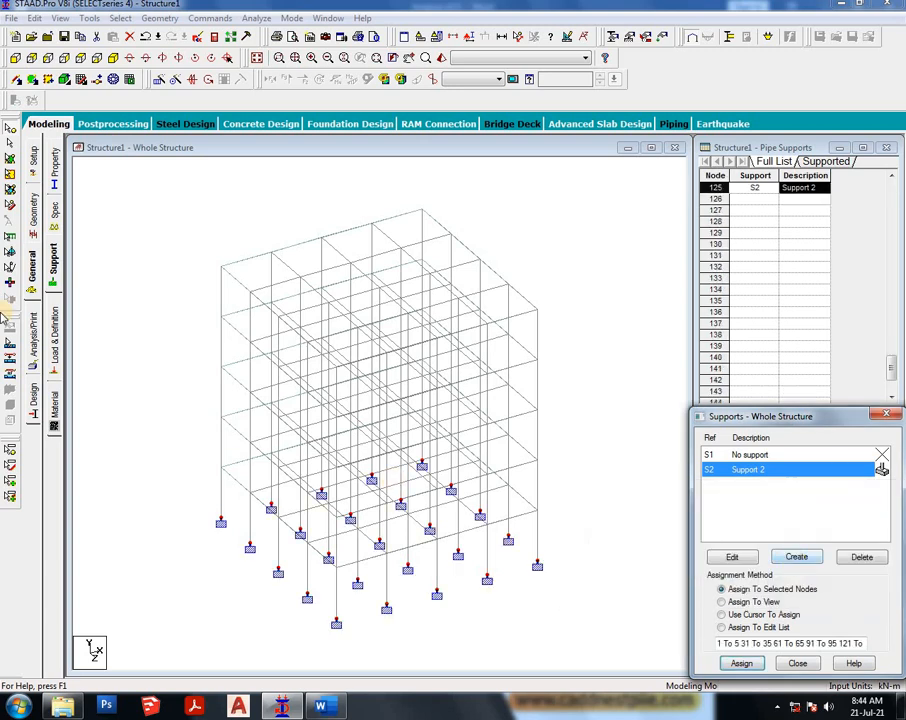
- Add primary load case 1 with loading type Dead and title dl
left_click(52, 340)
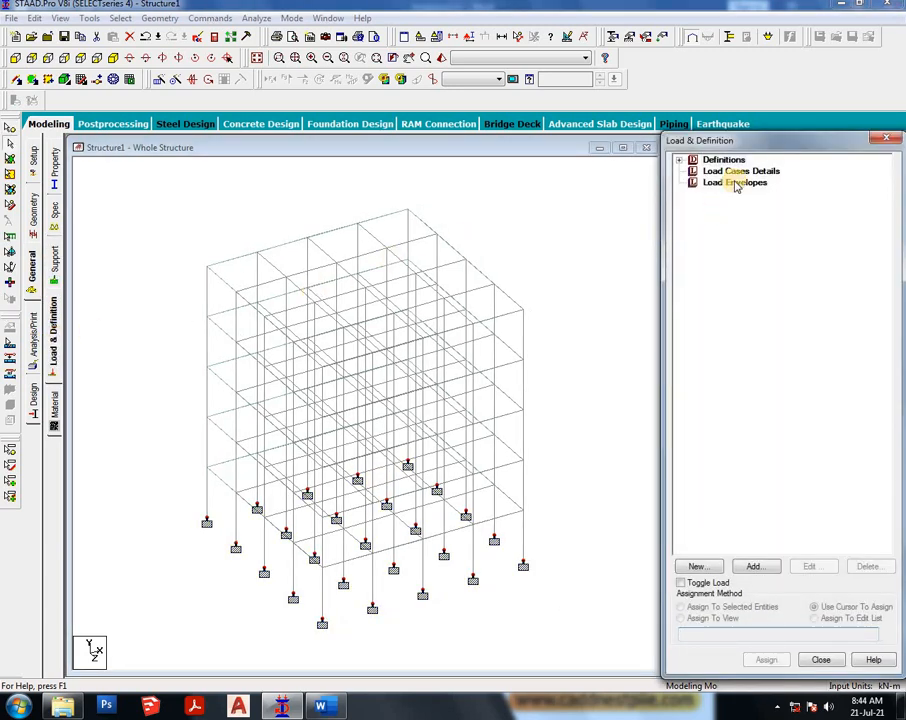
left_click(755, 172)
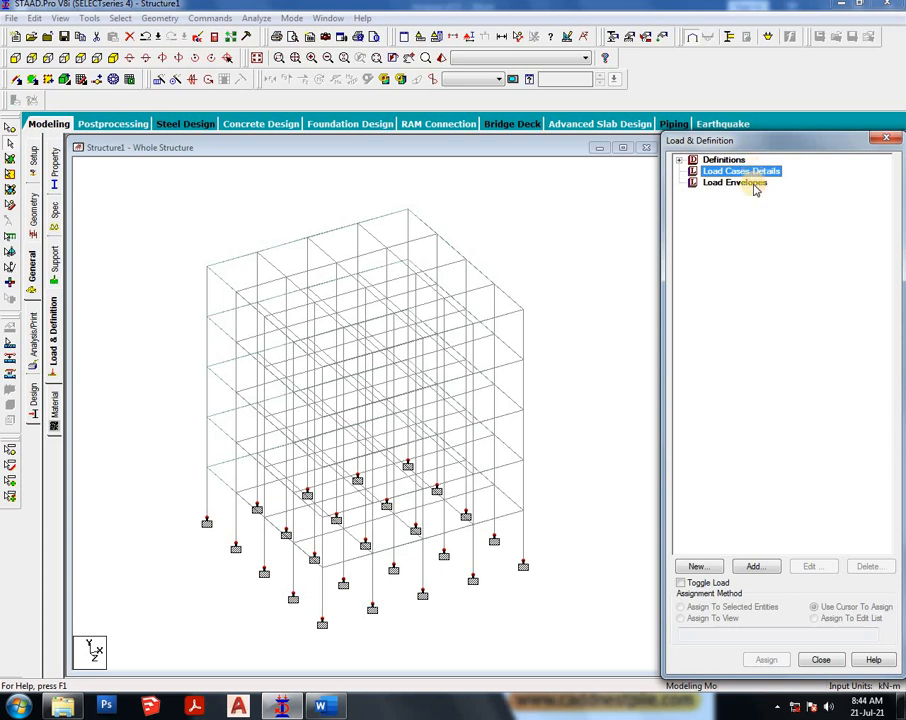
left_click(756, 565)
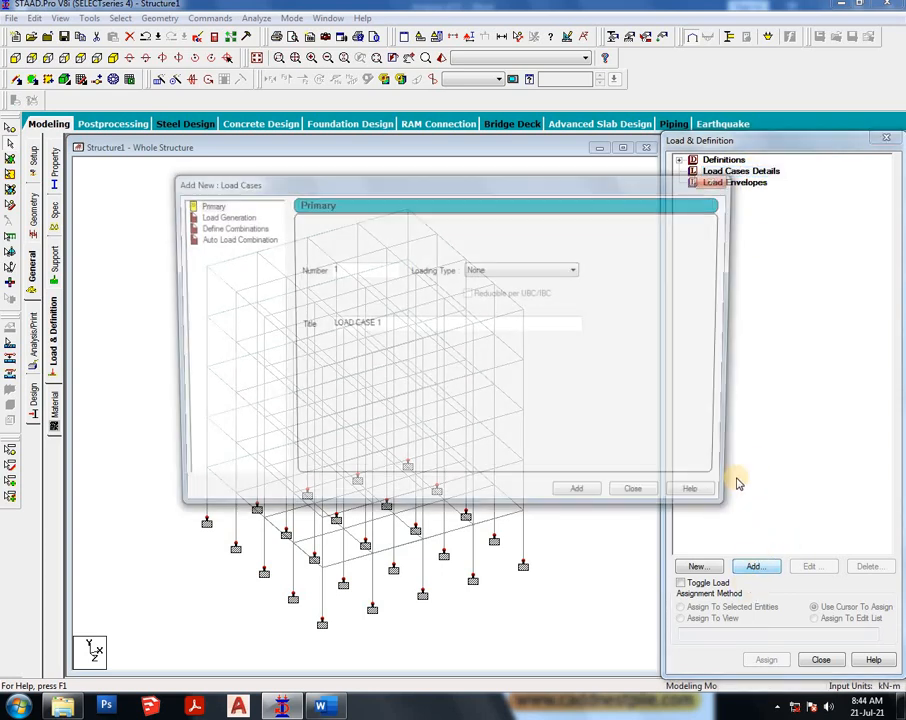
left_click(545, 272)
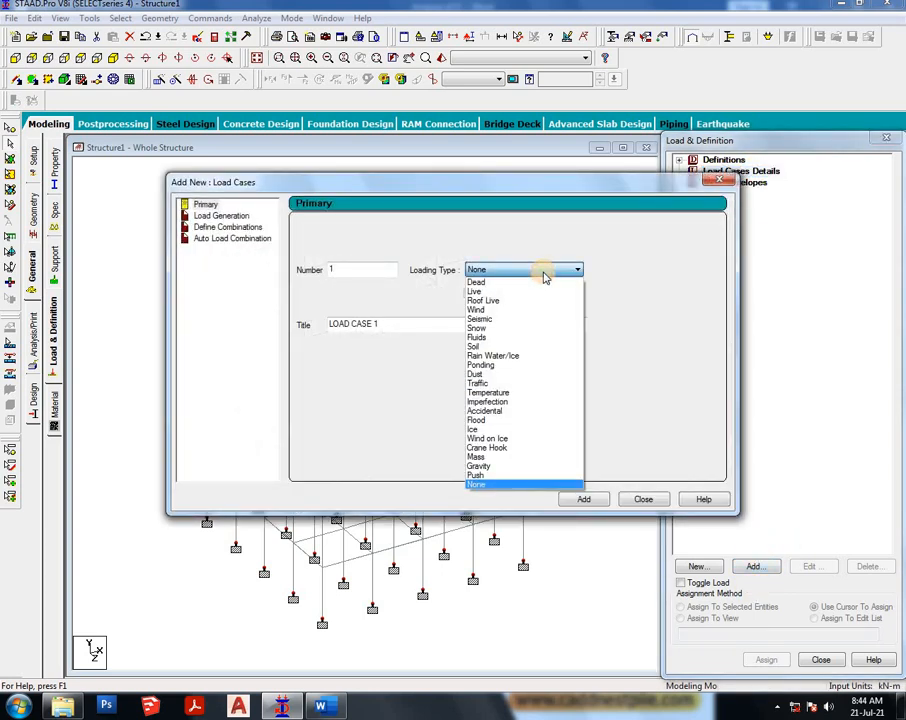
left_click(545, 284)
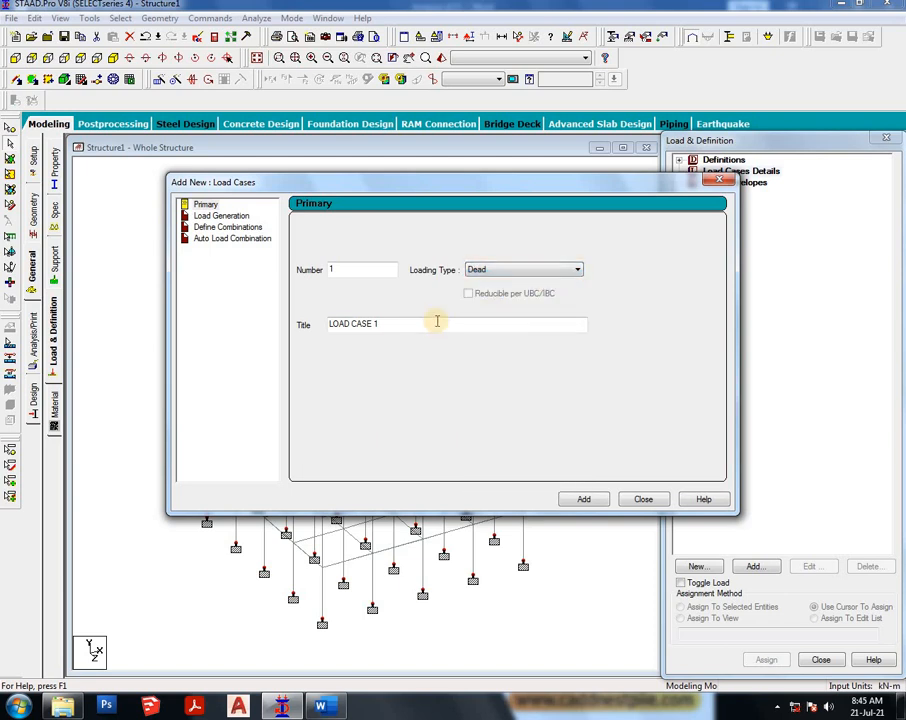
left_click_drag(437, 324, 214, 331)
type("d")
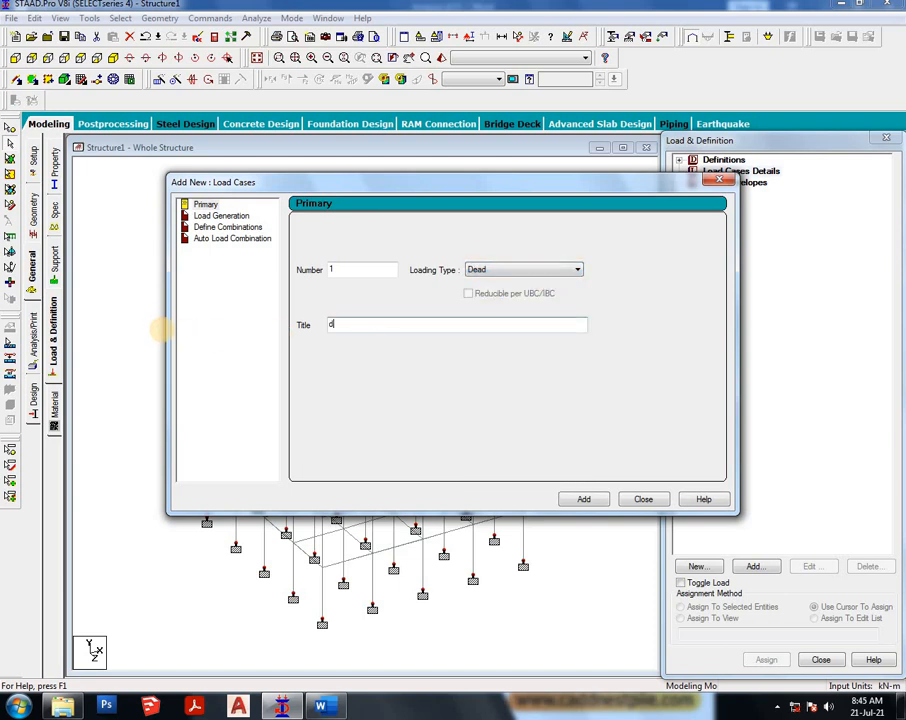
type("l")
left_click(592, 497)
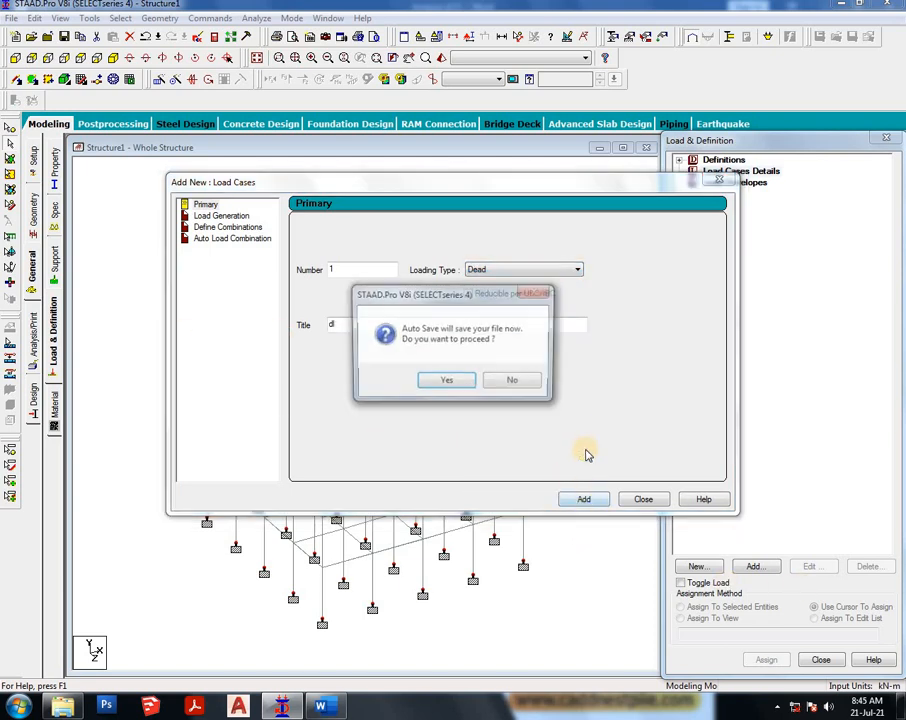
left_click(510, 381)
left_click(580, 499)
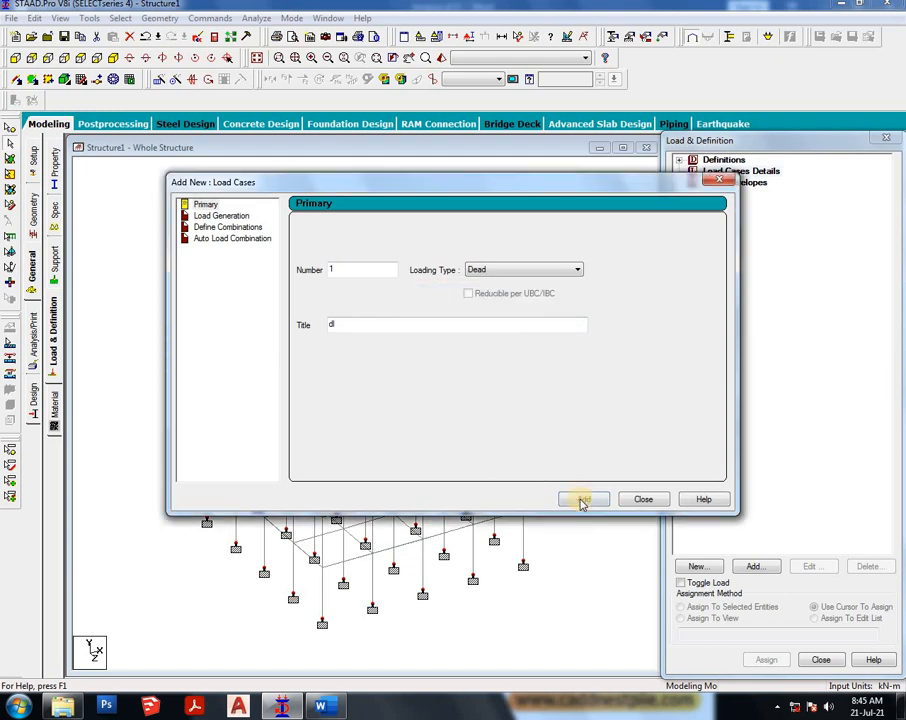
- Add primary load case 2 with loading type Live and title ll, then close the dialog
left_click(550, 279)
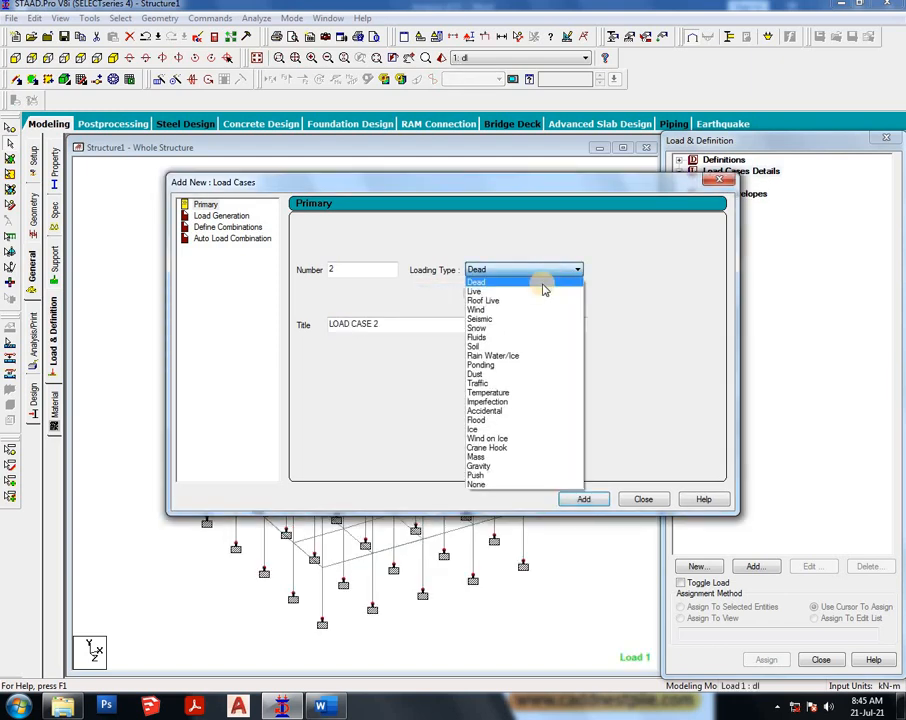
left_click(530, 291)
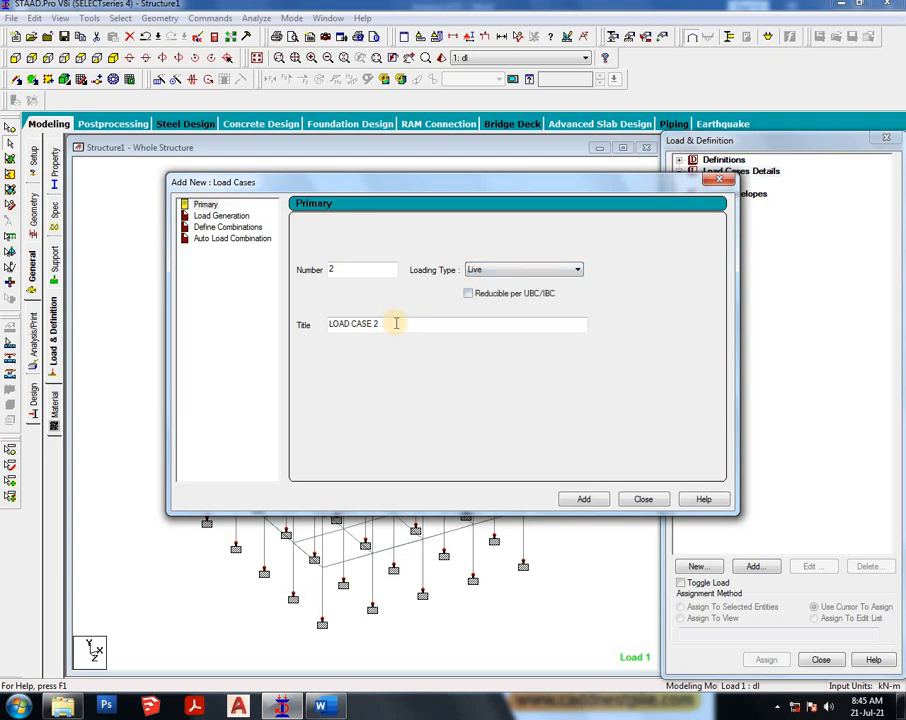
key("shift+Home")
key("BackSpace")
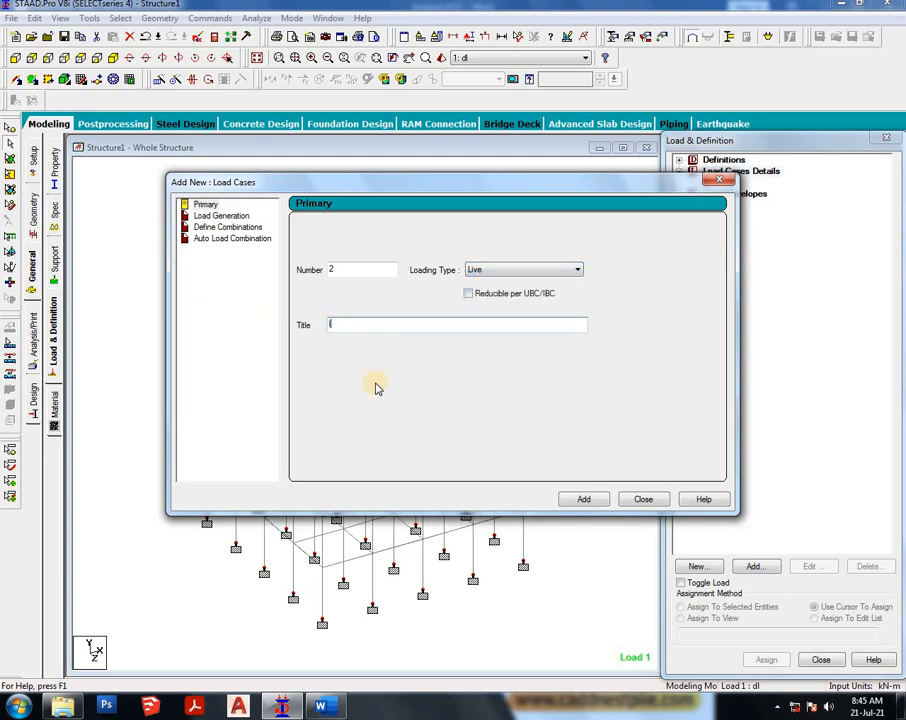
type("ll")
left_click(584, 500)
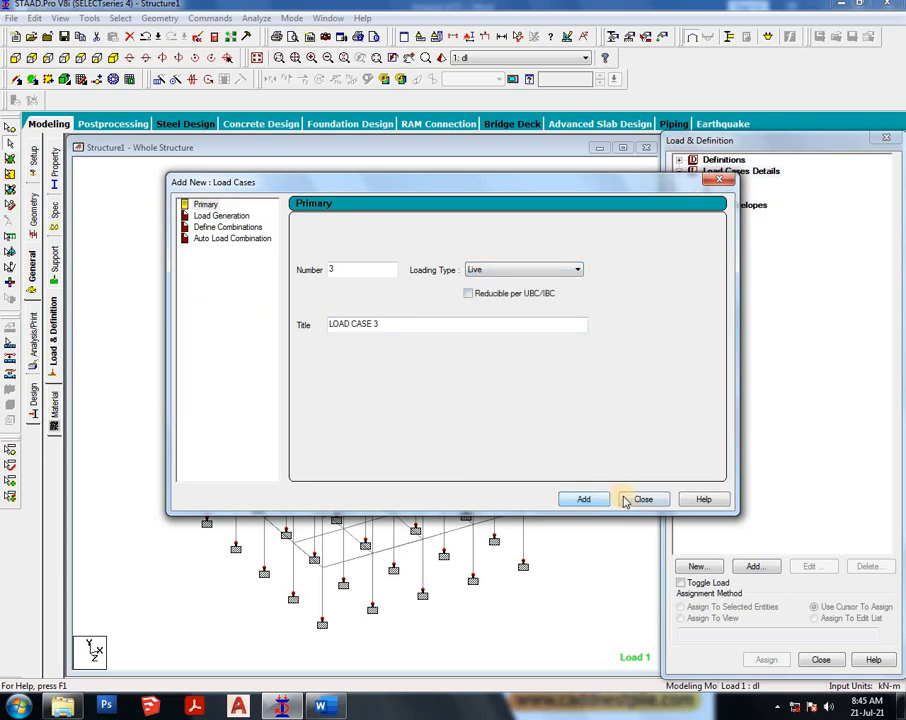
left_click(640, 499)
- Add a selfweight load in Y with factor -1 to load case 1
left_click(724, 182)
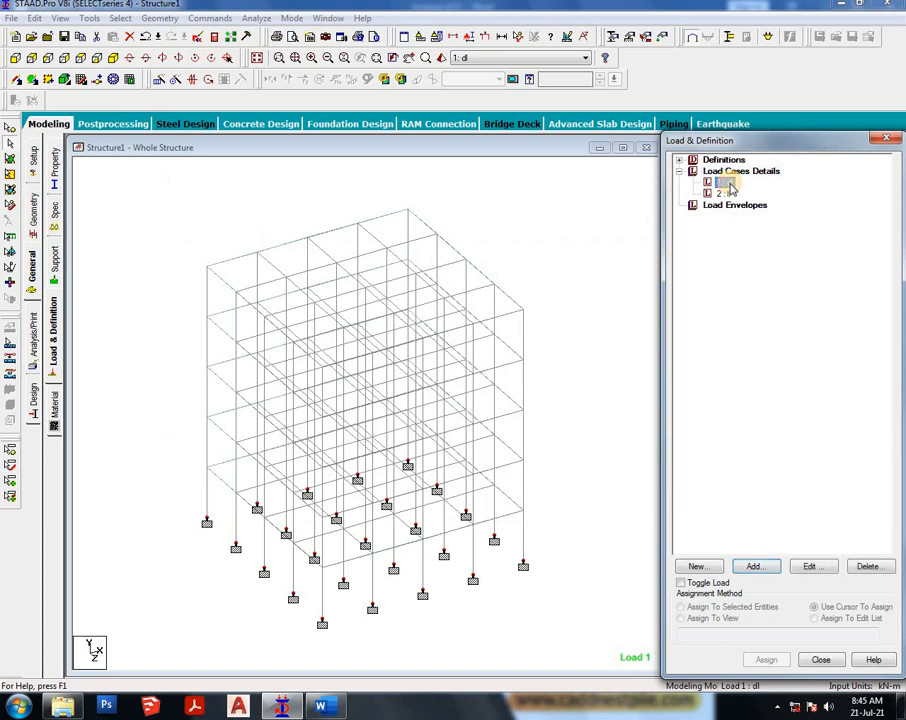
left_click(756, 567)
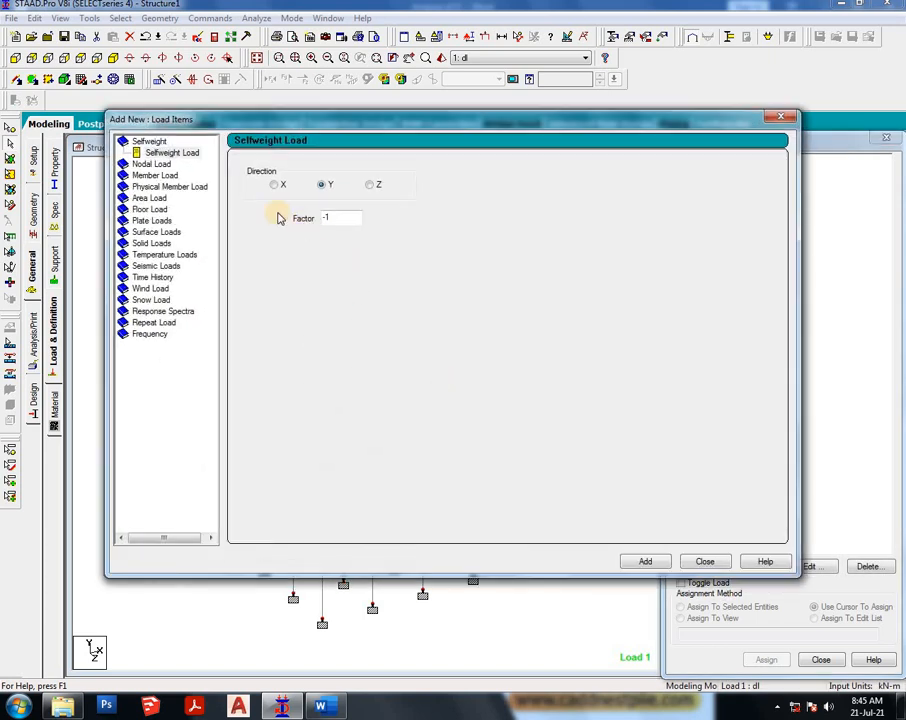
left_click(170, 152)
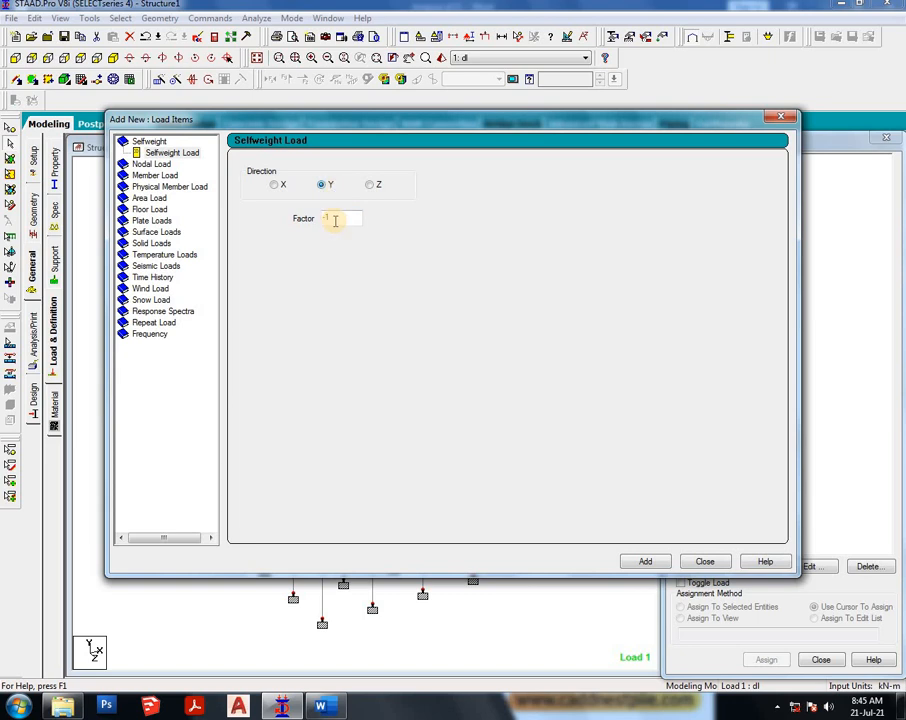
left_click(650, 557)
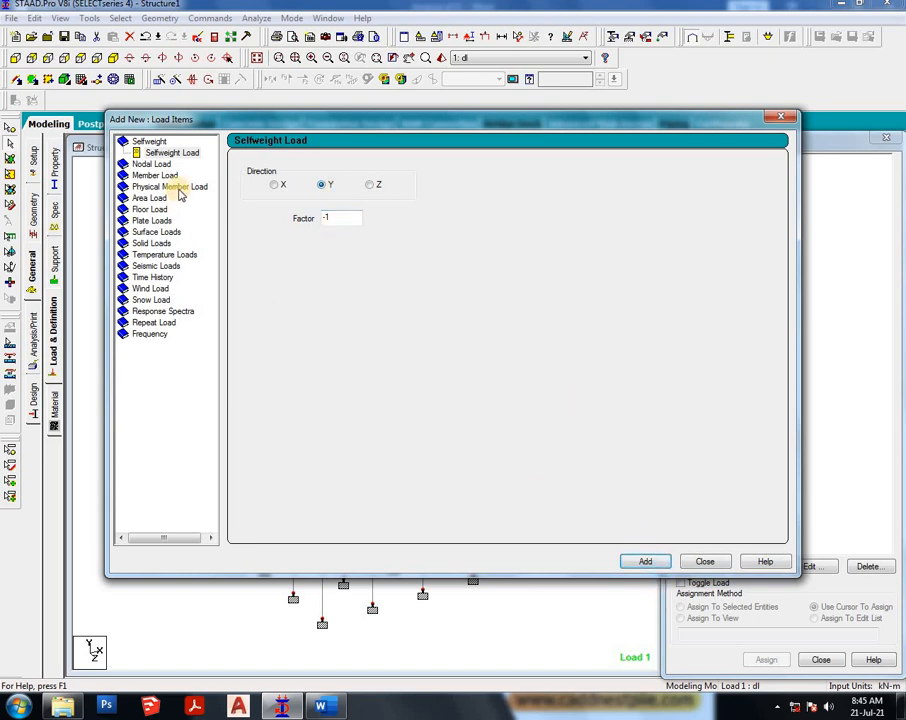
left_click(706, 562)
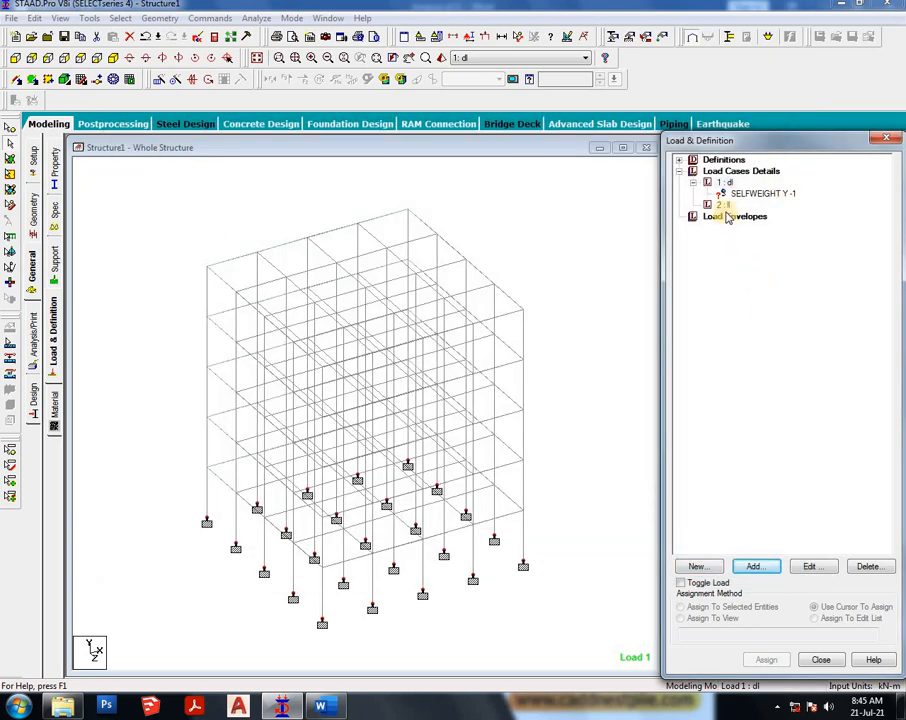
- Add a uniform member force of -3 kN/m in the GY direction to load case 2
left_click(722, 205)
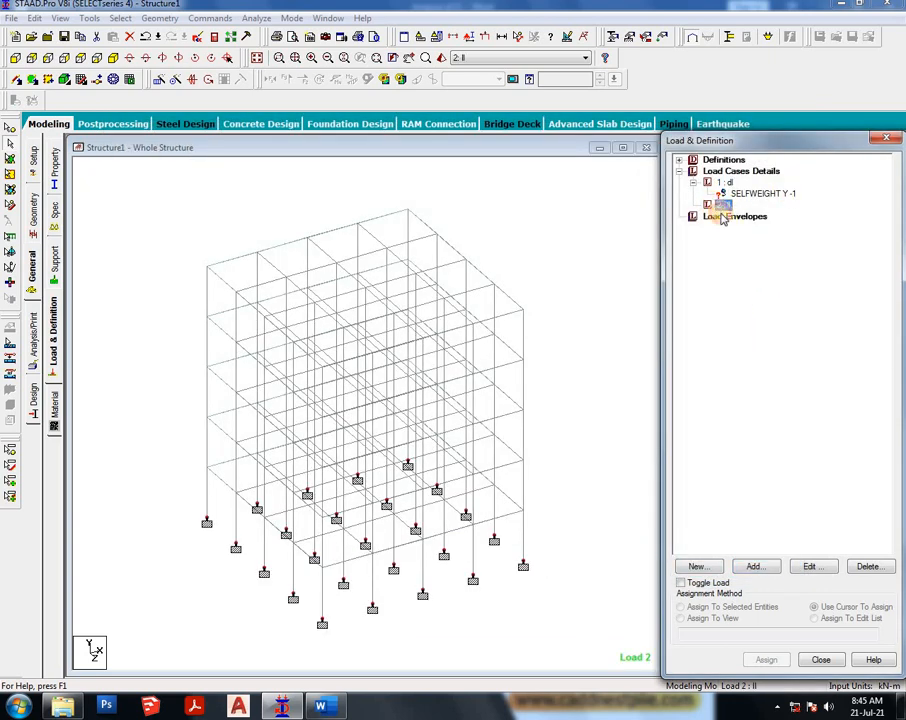
left_click(754, 566)
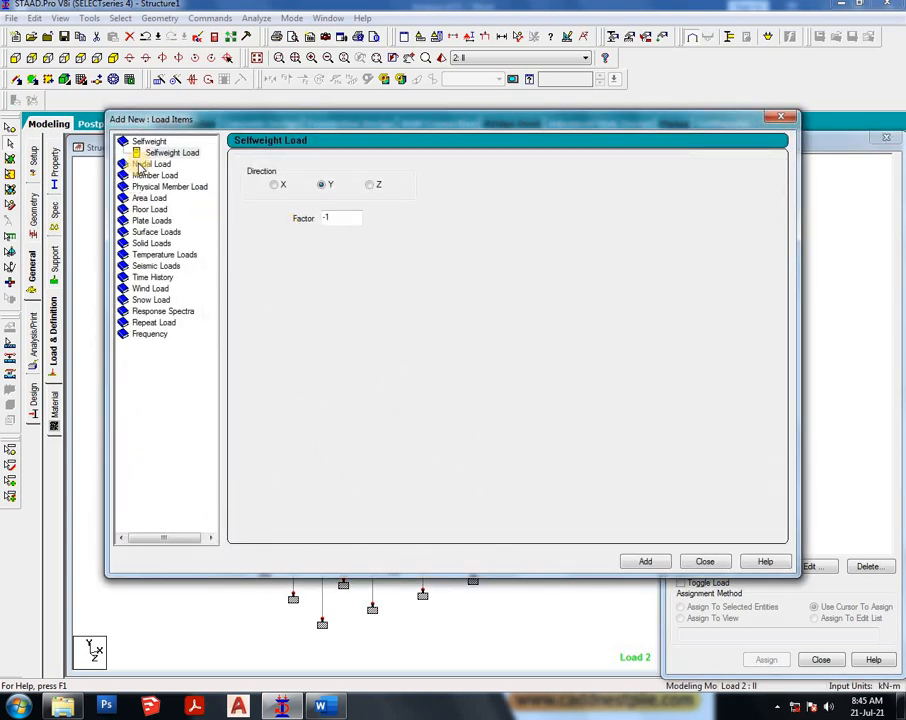
left_click(151, 176)
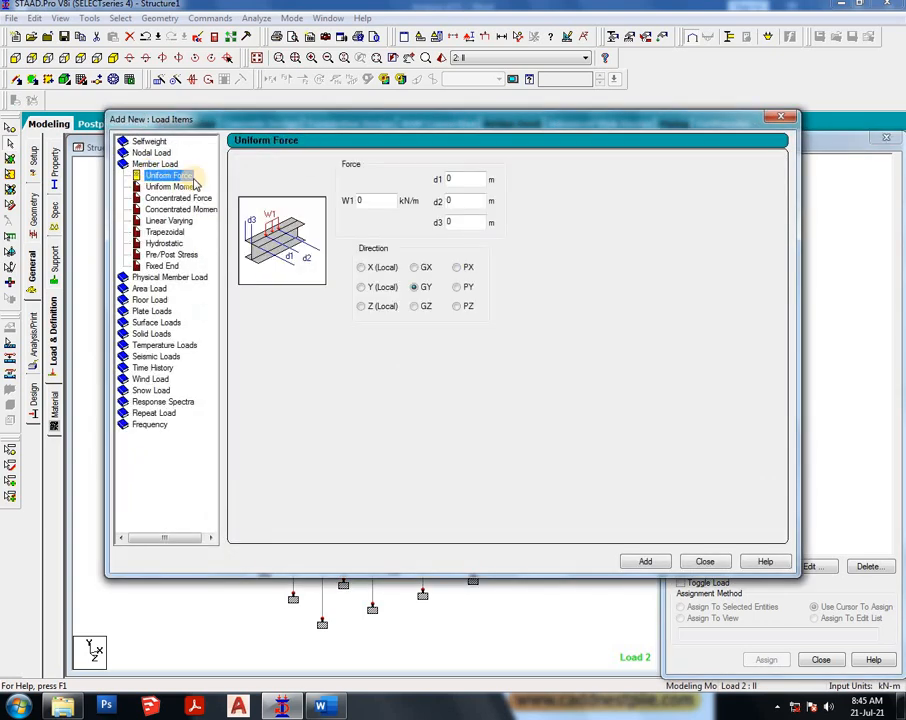
double_click(366, 201)
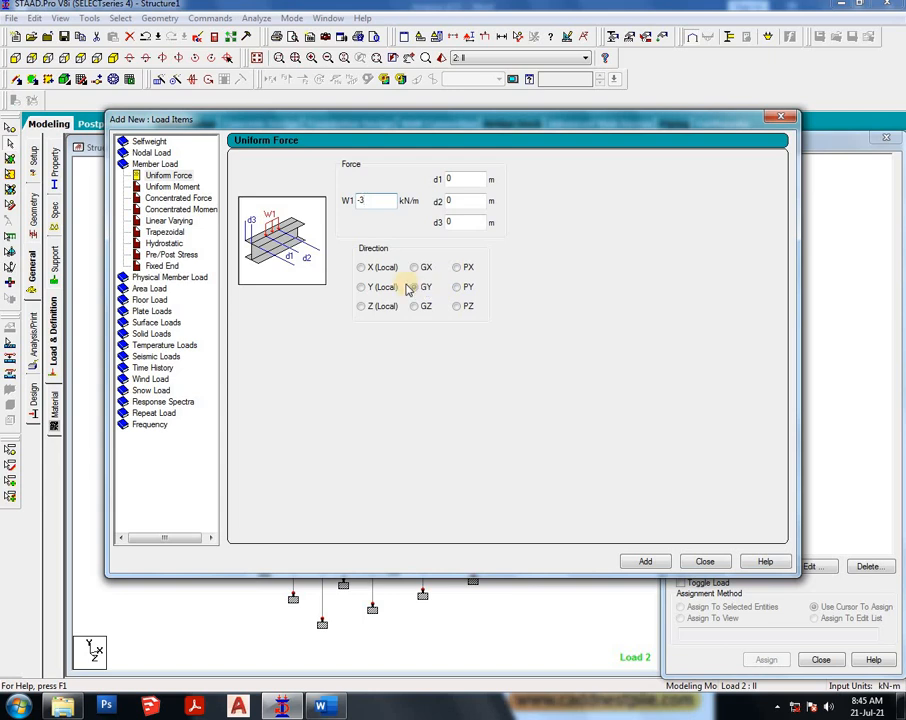
left_click(650, 564)
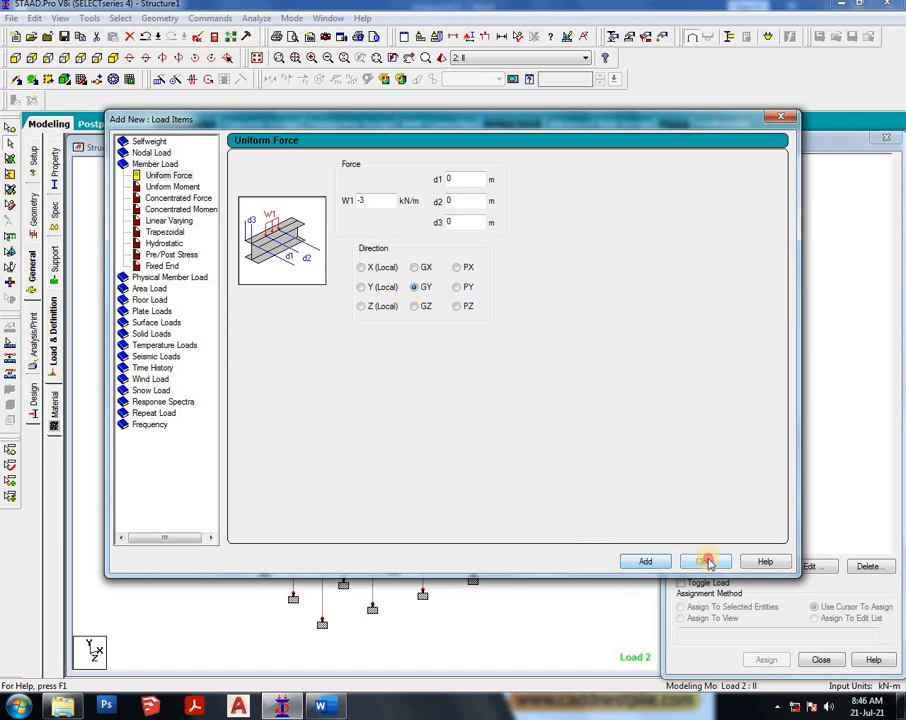
left_click(700, 562)
- Assign the selfweight load of load case 1 to the whole structure in view
left_click(757, 193)
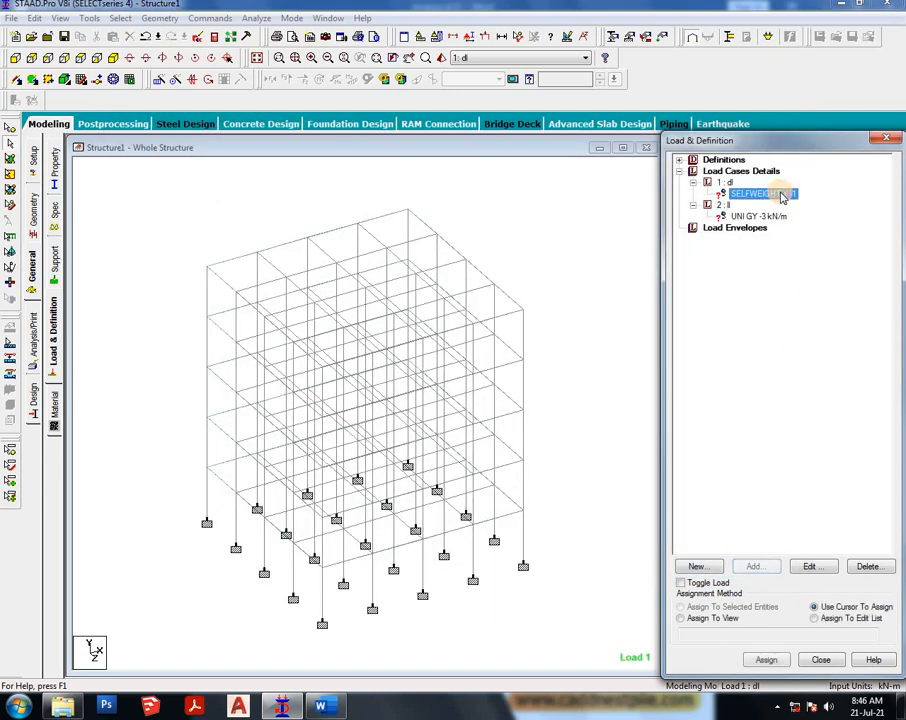
left_click(745, 619)
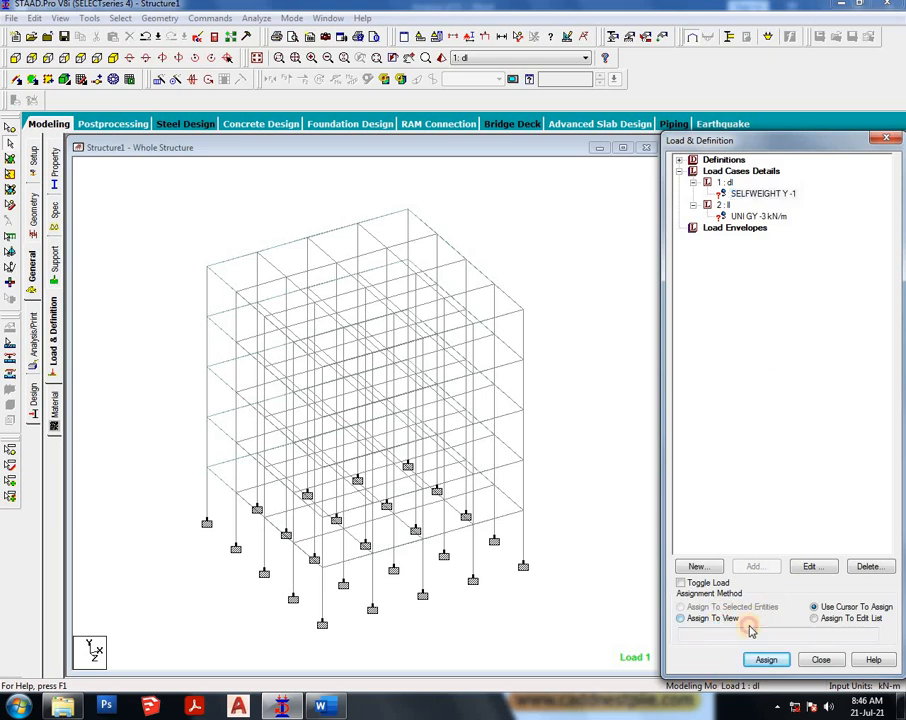
left_click(766, 659)
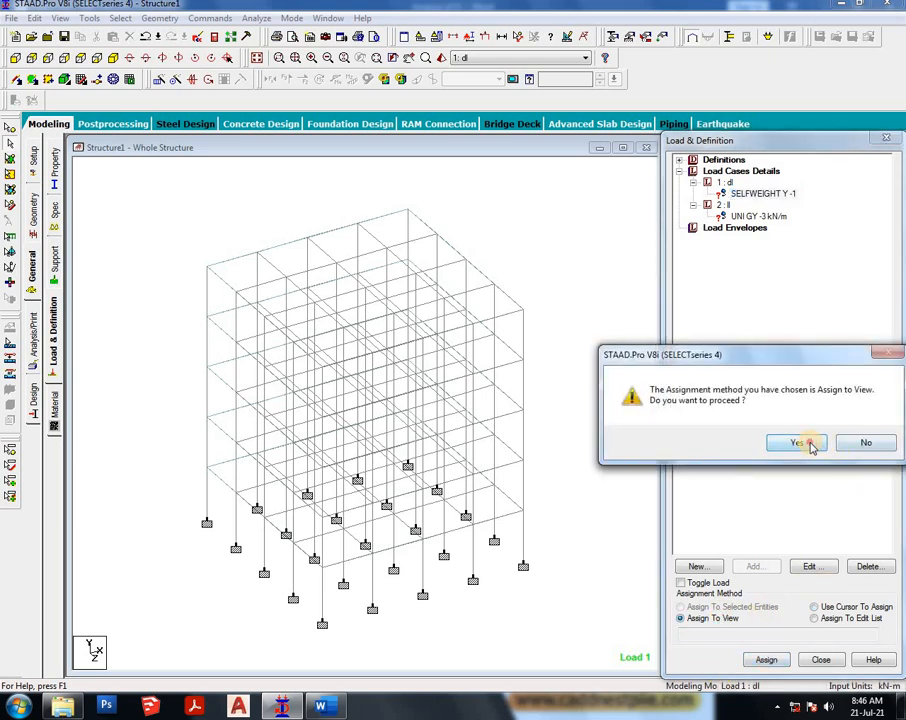
left_click(809, 443)
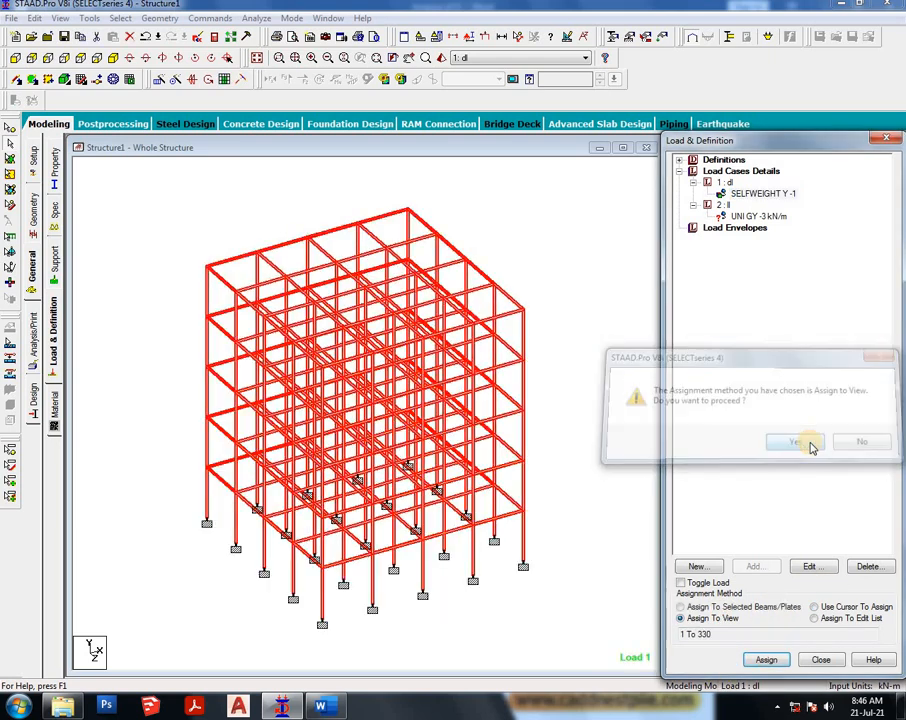
- Assign the -3 kN/m uniform load to all beams parallel to X and Z
left_click(752, 217)
left_click(767, 660)
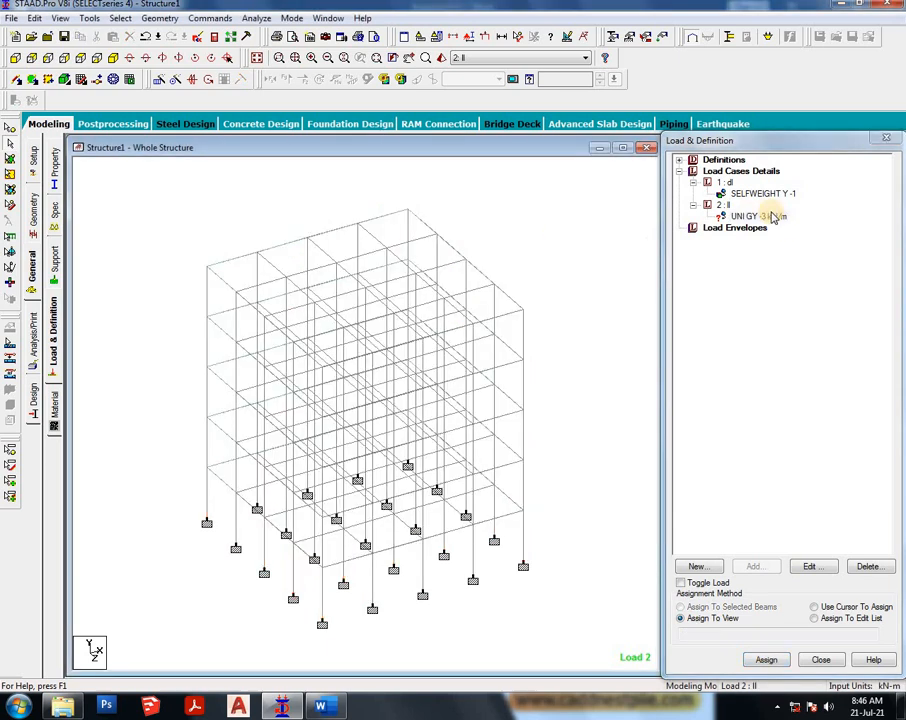
left_click(773, 218)
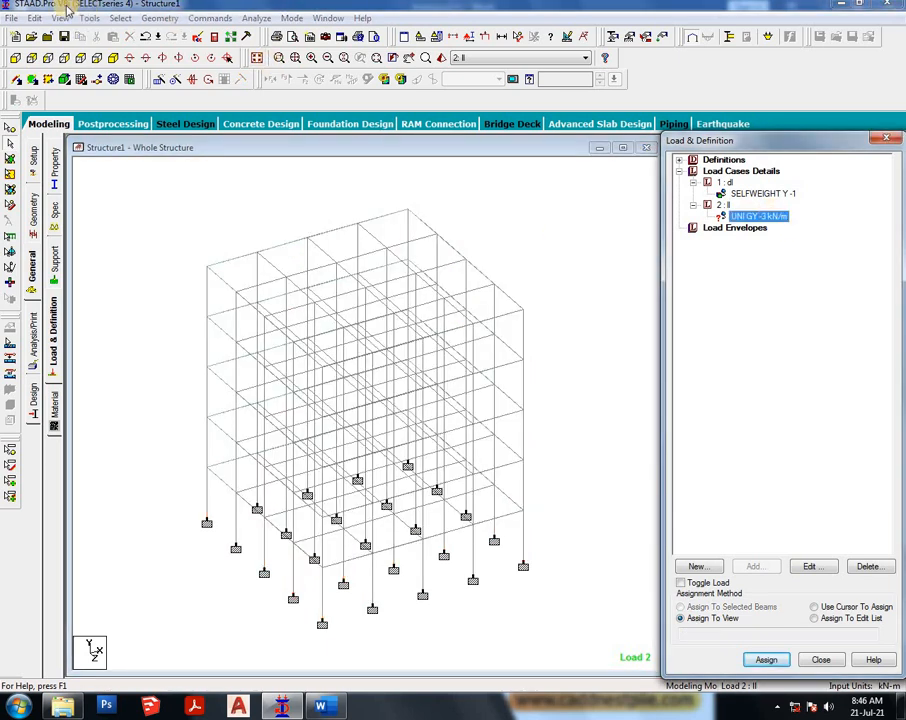
left_click(119, 18)
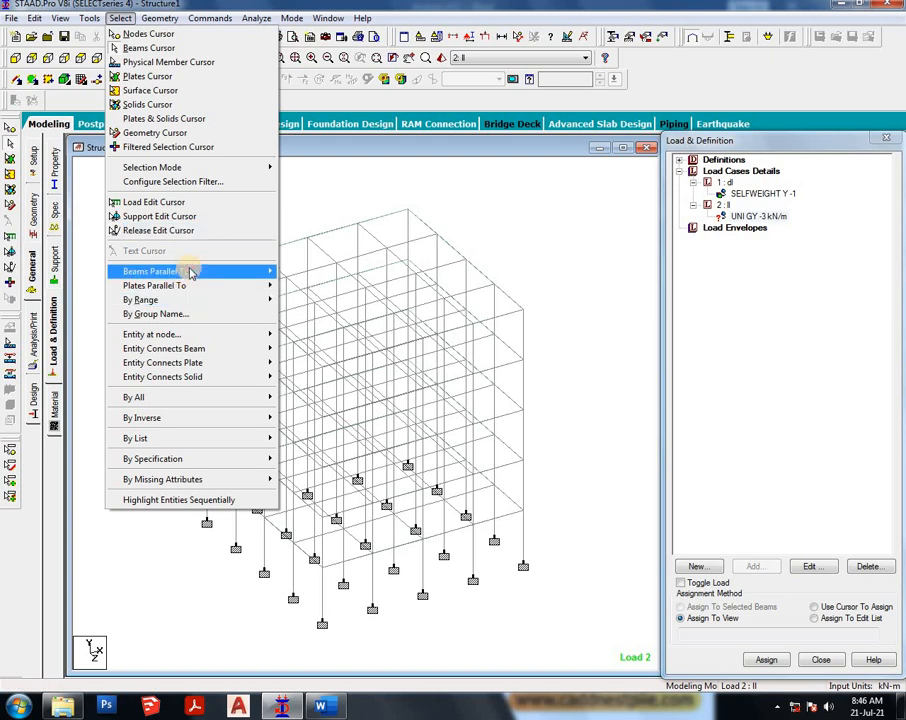
mouse_move(188, 270)
left_click(296, 272)
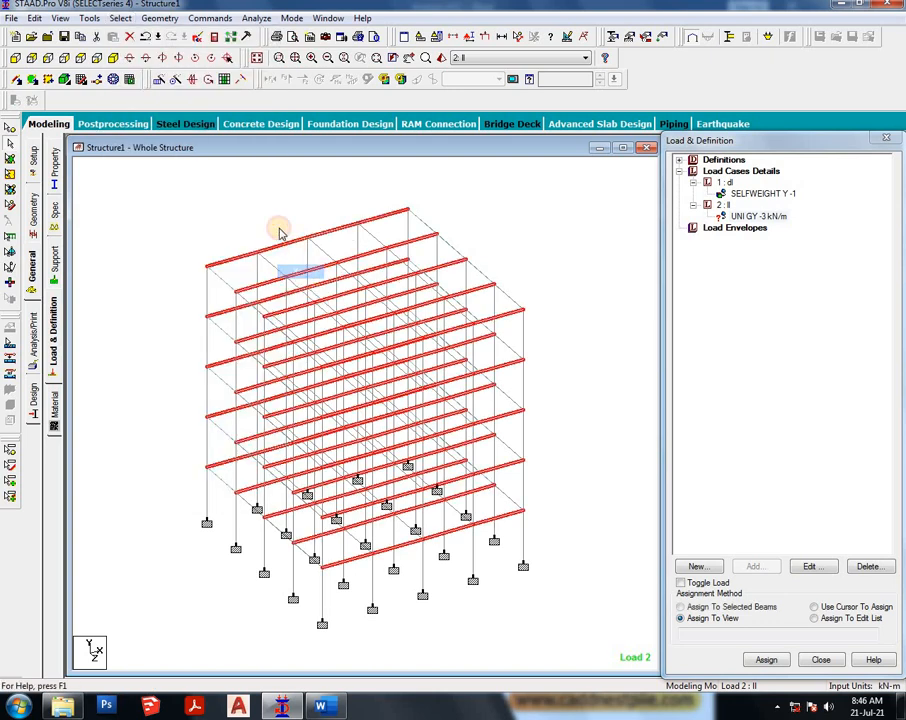
left_click(122, 18)
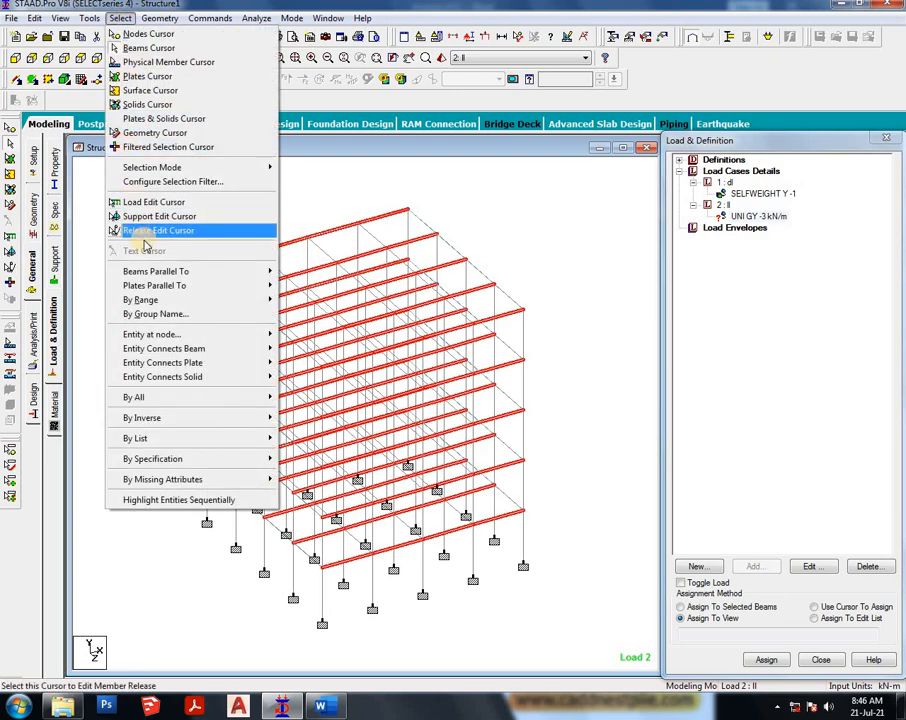
mouse_move(160, 271)
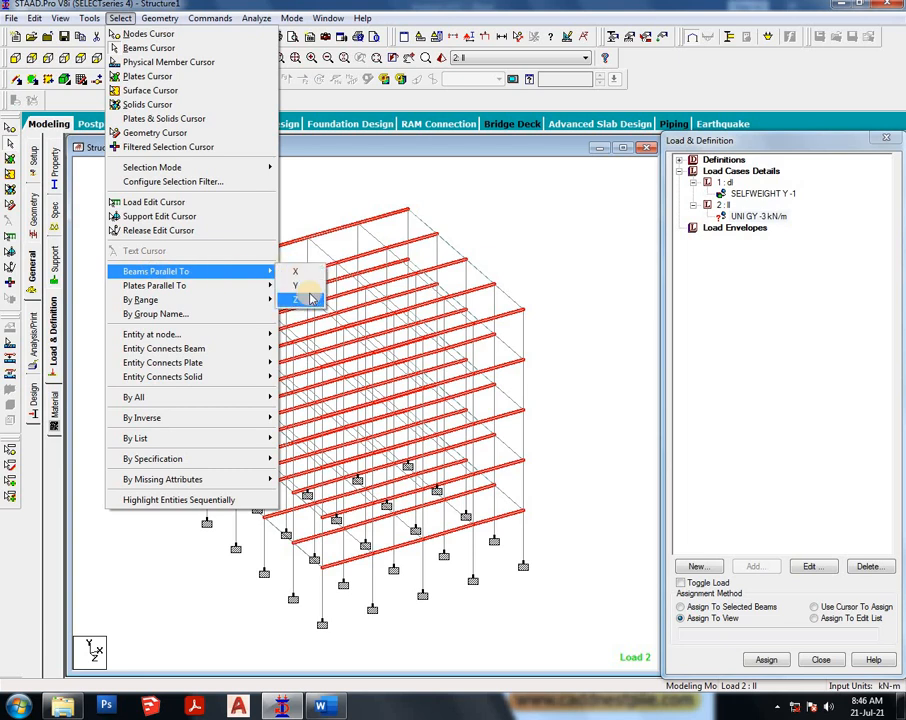
left_click(297, 299)
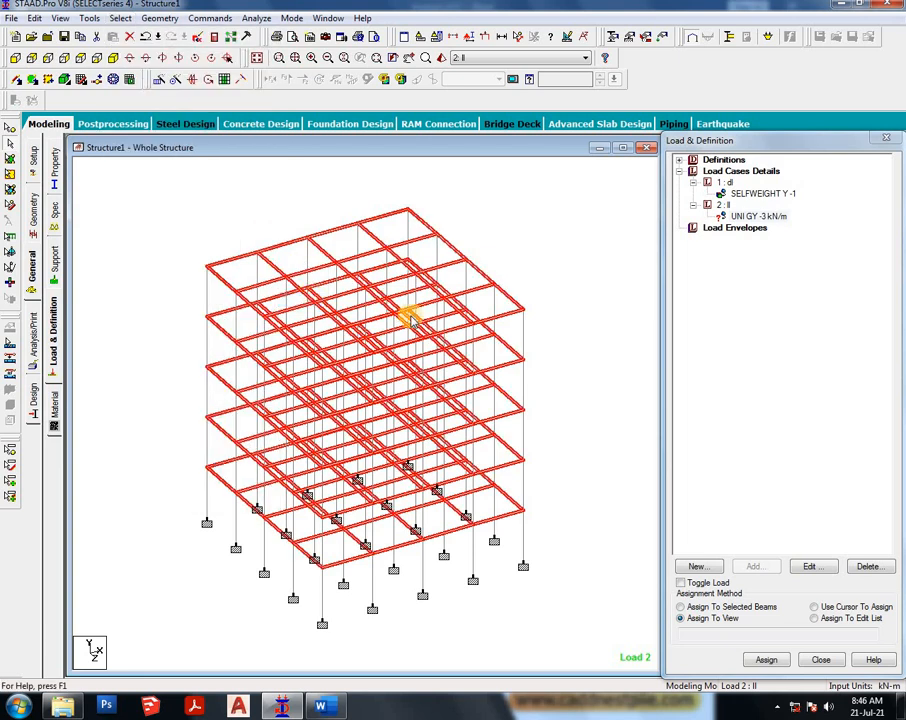
left_click(745, 606)
left_click(768, 660)
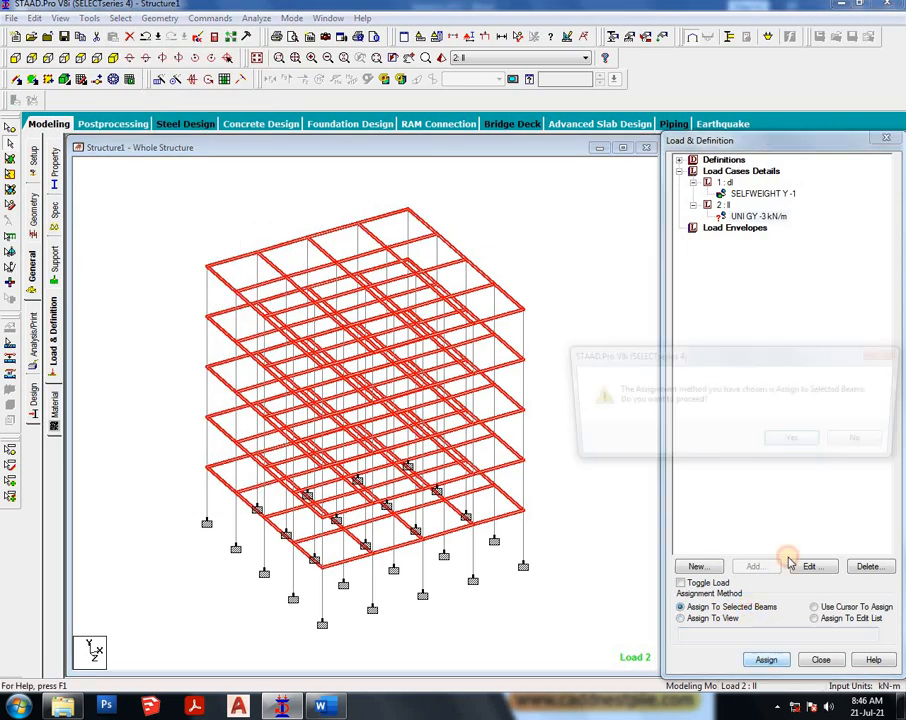
left_click(797, 442)
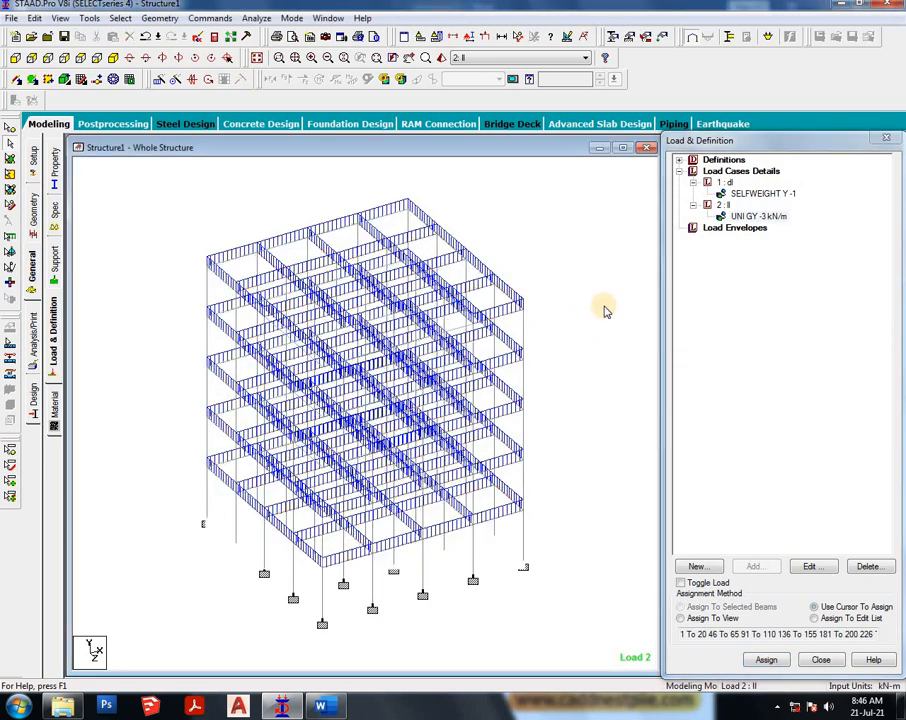
- Add a floor load of -1.2 kN/m2 in global Y with Y range 0 to 15 m to load case 2
left_click(722, 205)
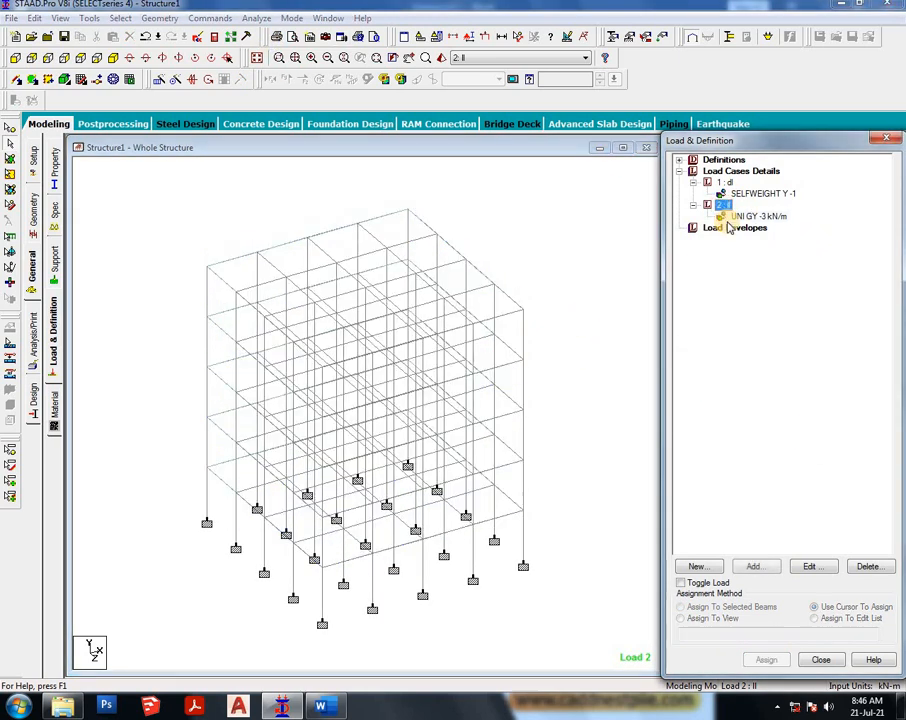
left_click(753, 567)
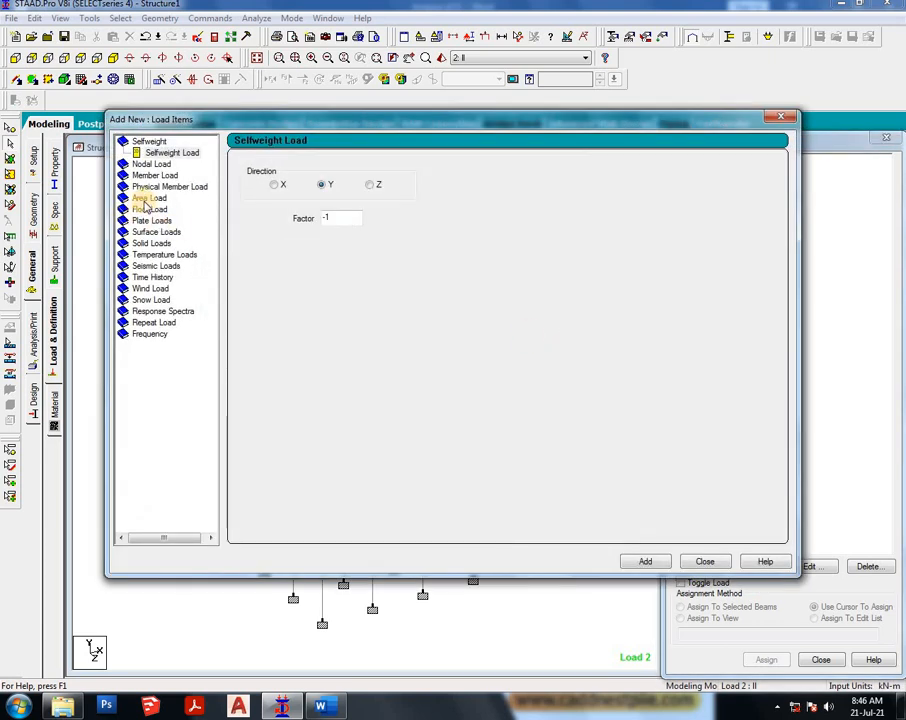
left_click(148, 175)
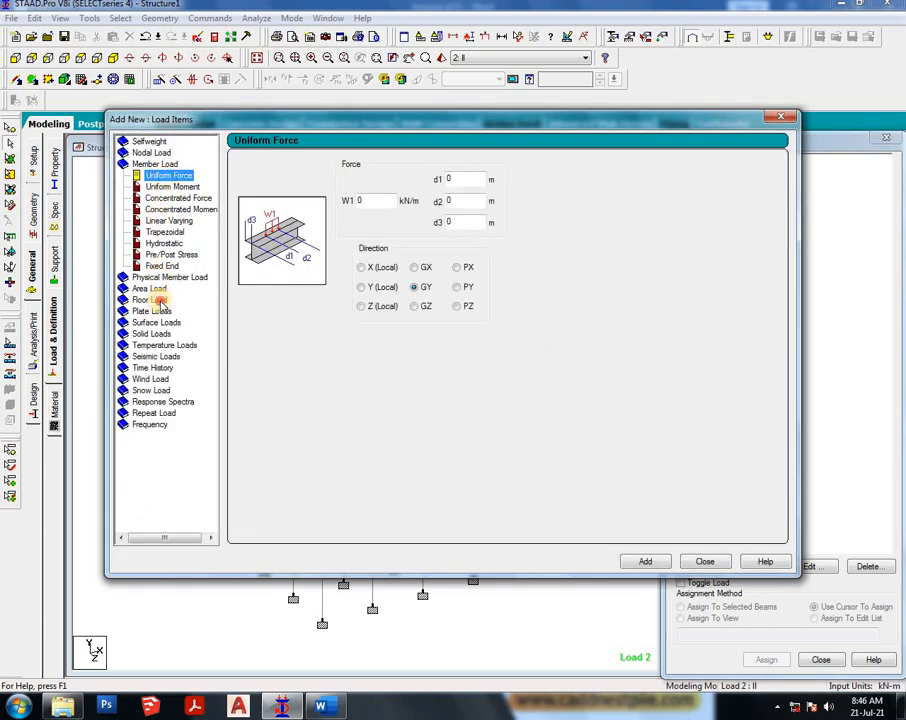
left_click(152, 300)
left_click_drag(297, 237, 255, 237)
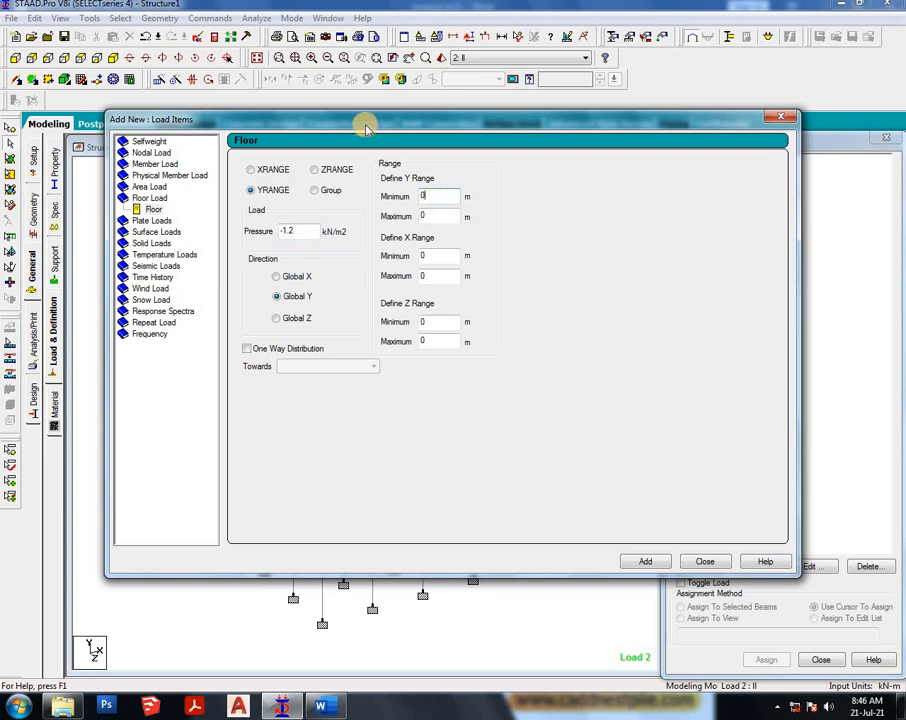
left_click_drag(356, 119, 622, 130)
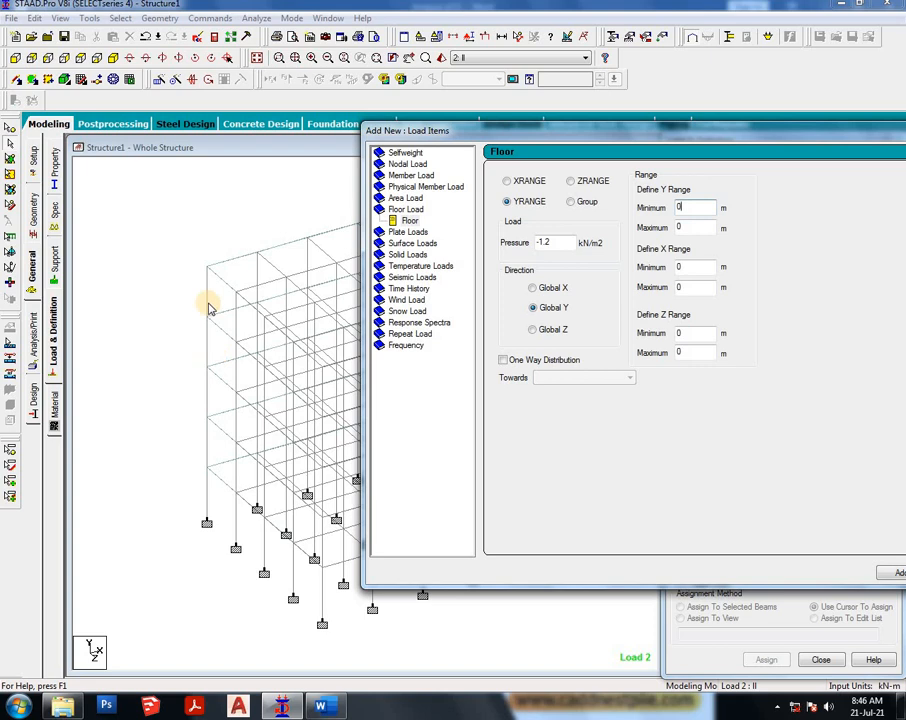
left_click(690, 227)
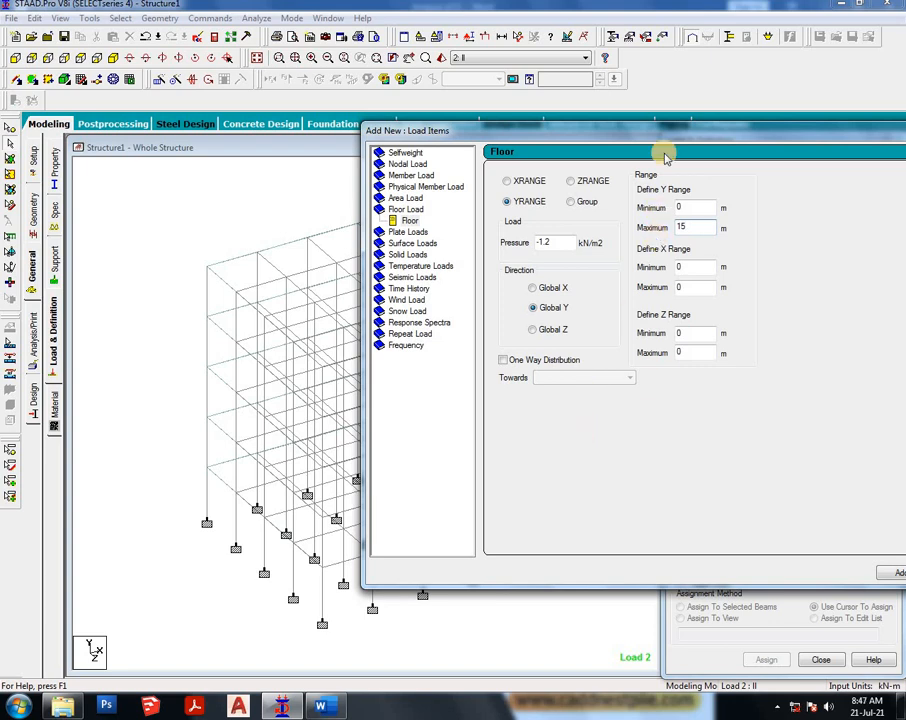
left_click_drag(673, 127, 462, 120)
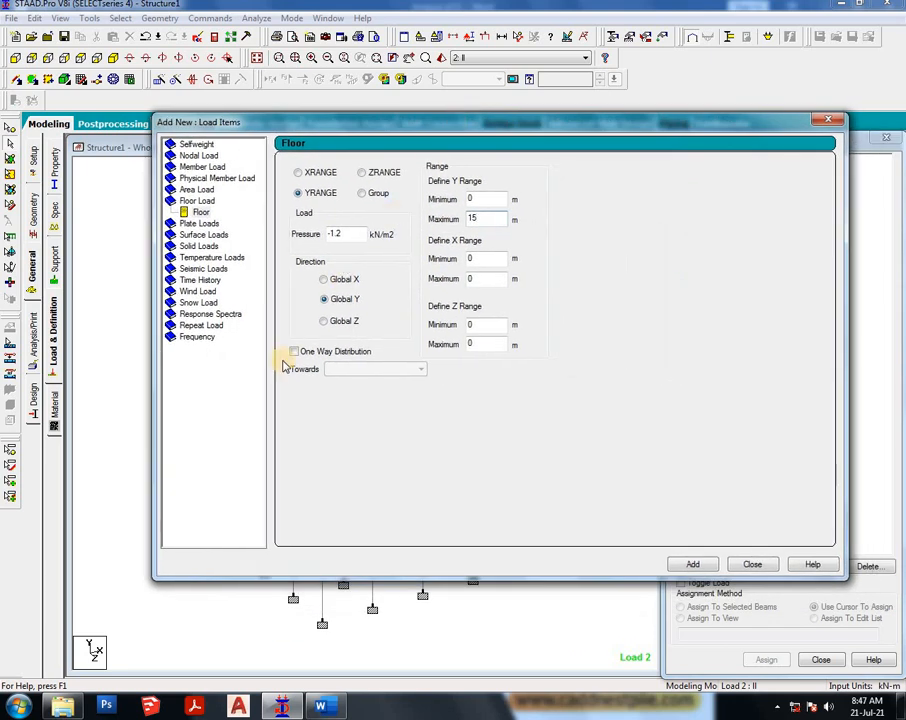
left_click(803, 229)
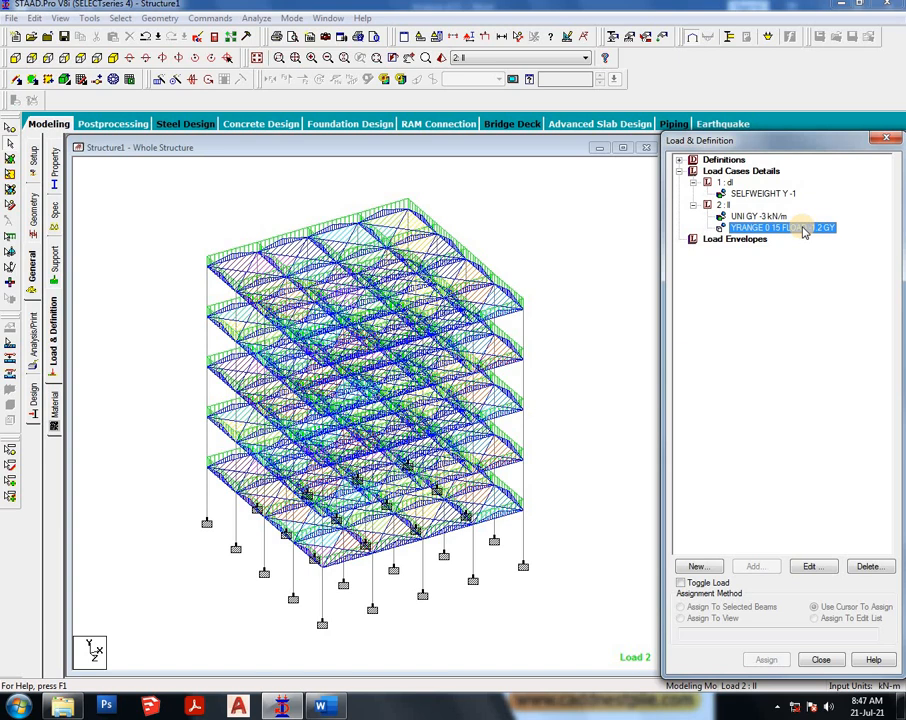
- Add a Perform Analysis command with the No Print option
left_click(55, 400)
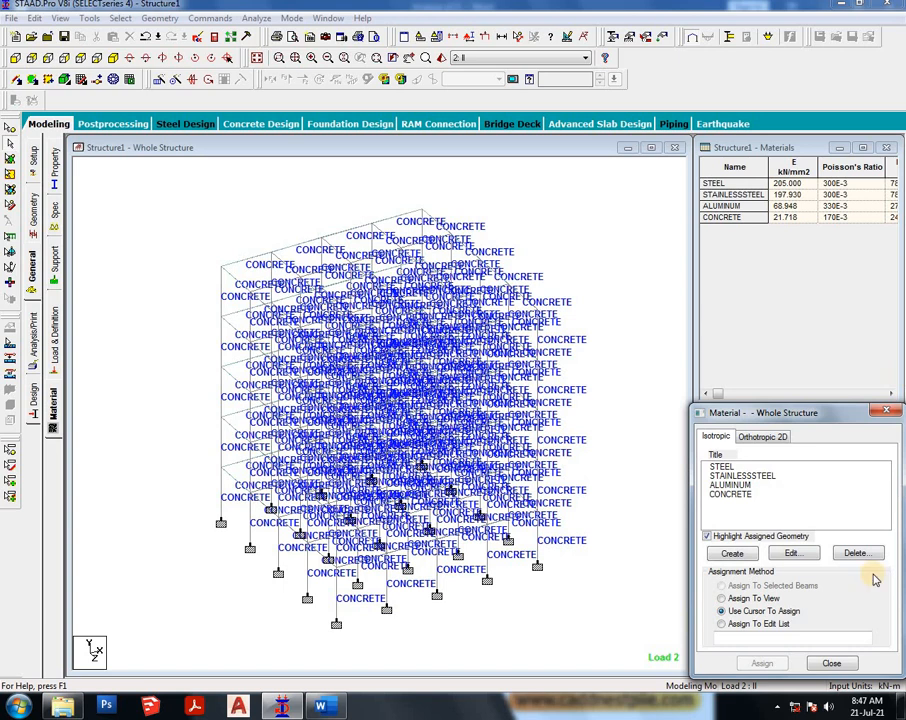
left_click(849, 665)
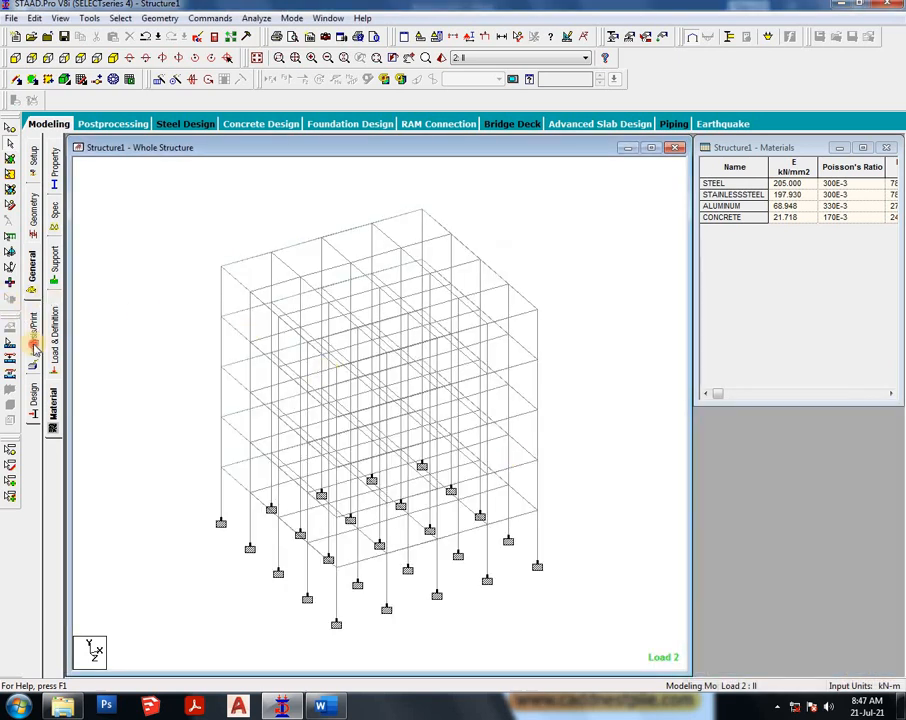
left_click(34, 346)
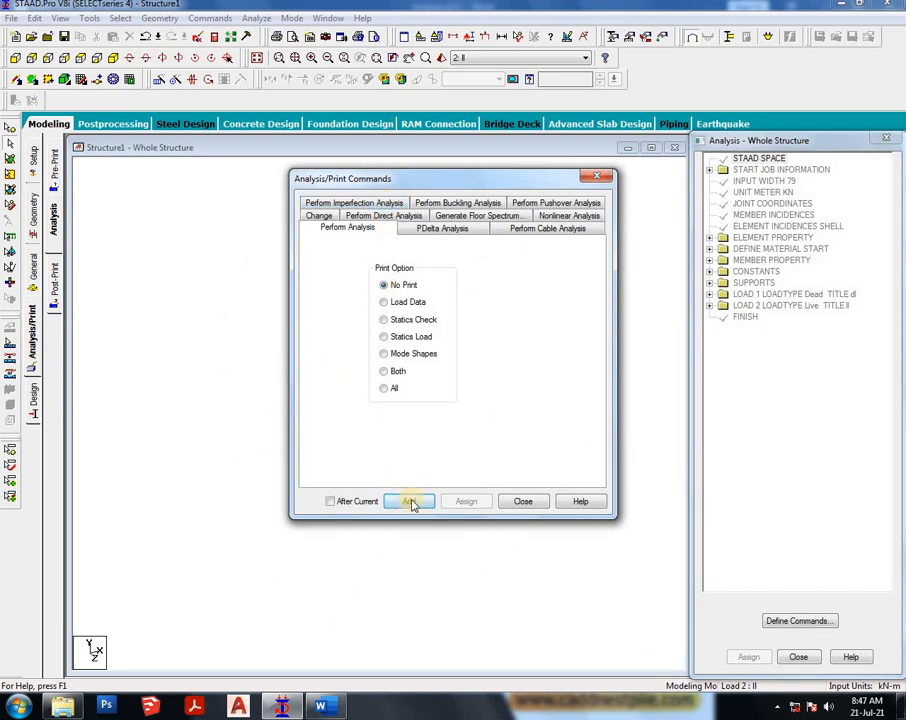
left_click(412, 501)
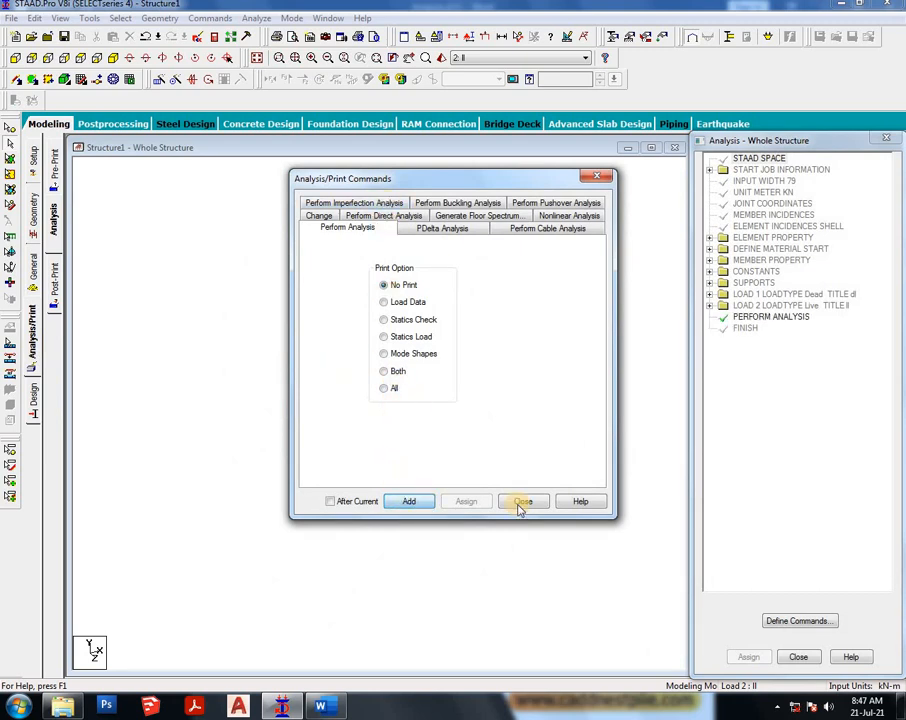
left_click(522, 502)
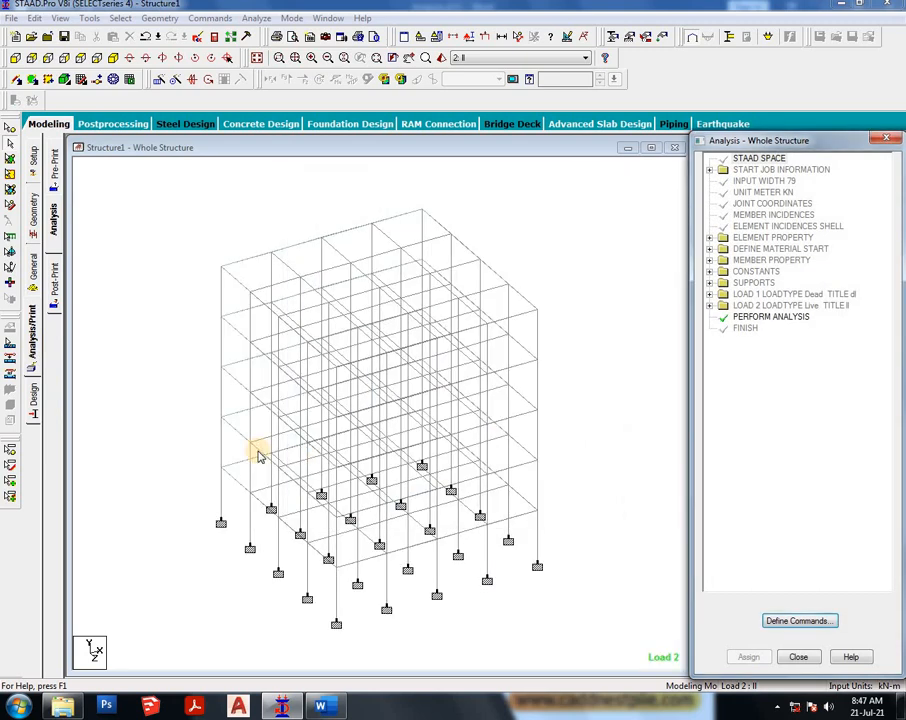
- Run the analysis, go to post-processing mode and keep load cases 1 and 2 selected for results
left_click(262, 19)
left_click(285, 32)
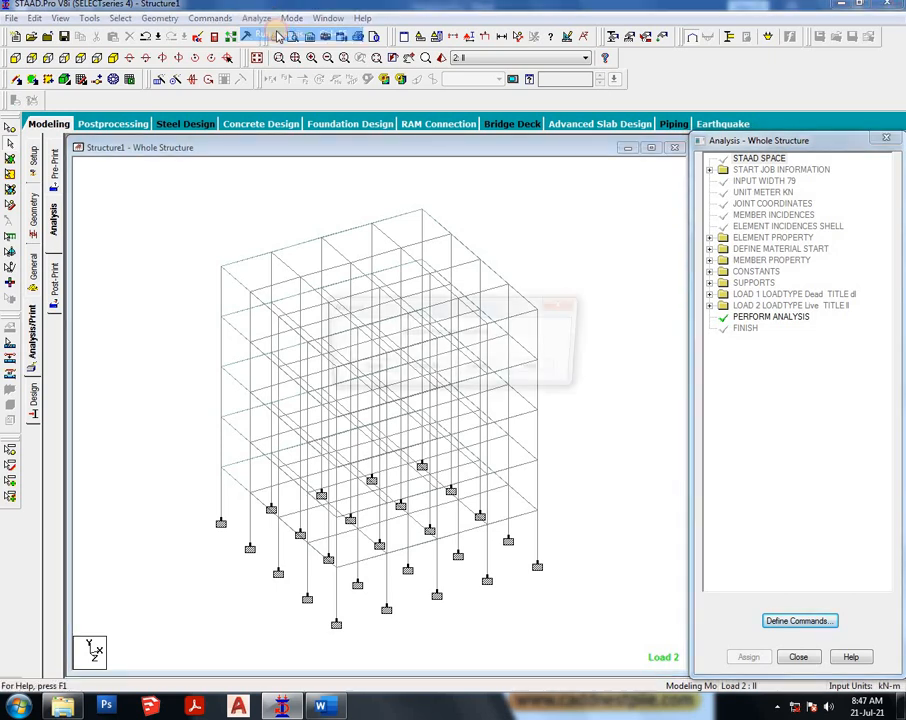
left_click(365, 368)
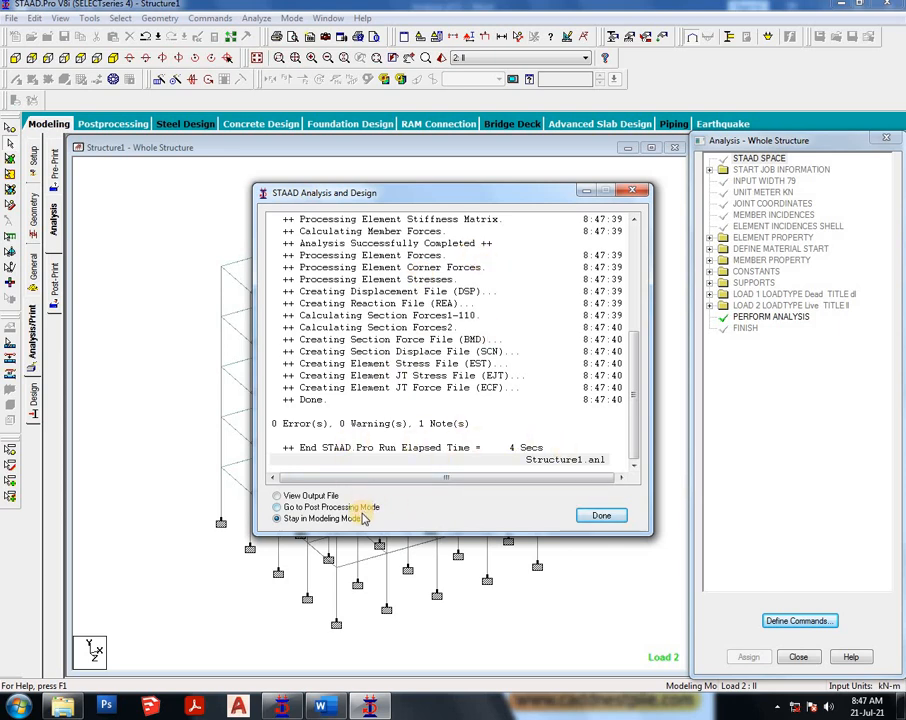
left_click(605, 514)
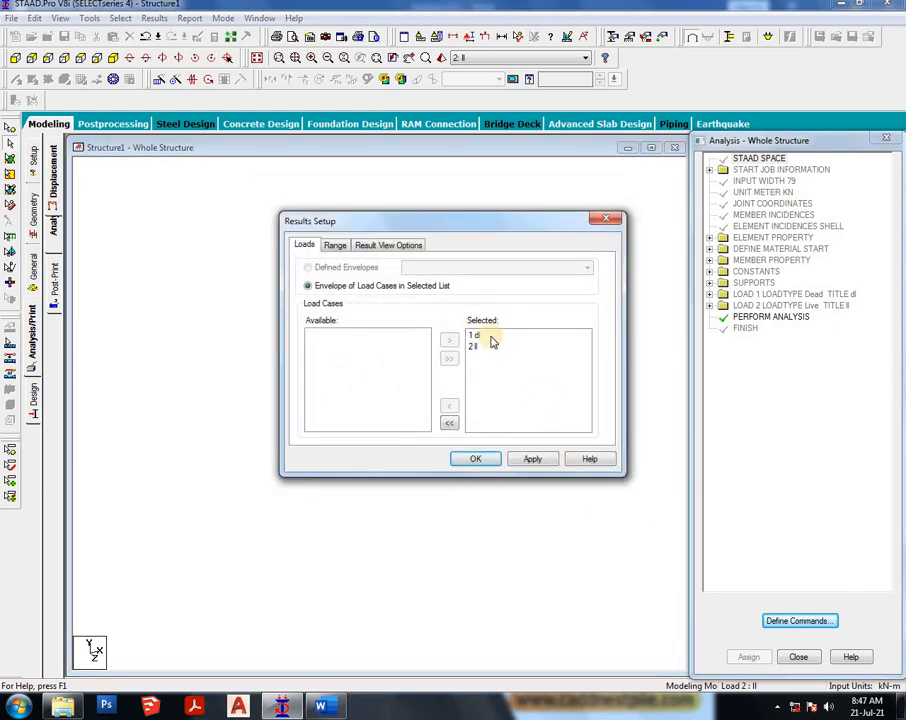
left_click_drag(479, 341, 479, 346)
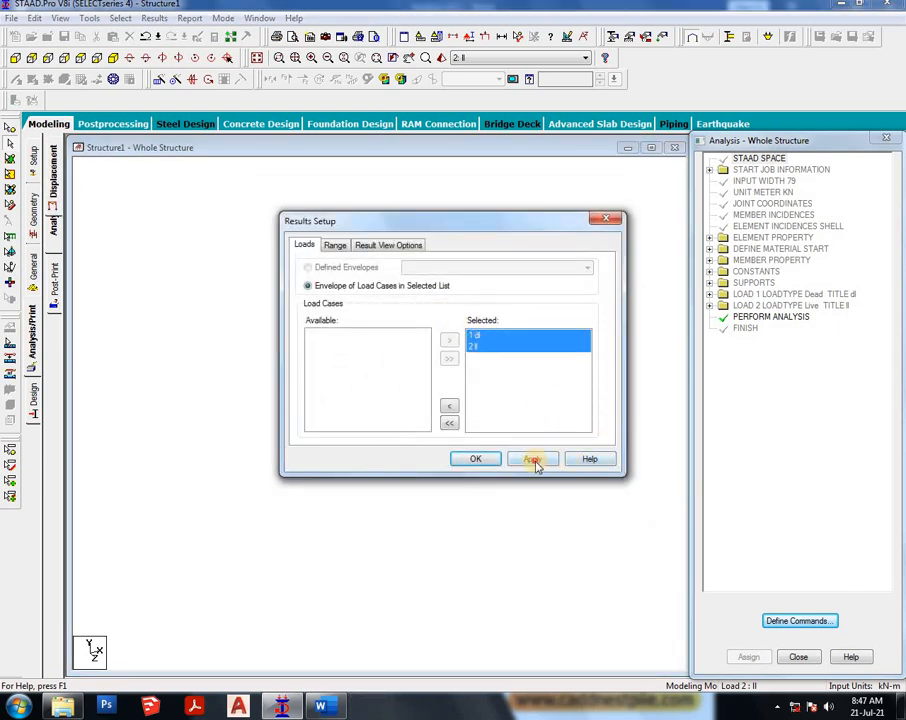
left_click(478, 459)
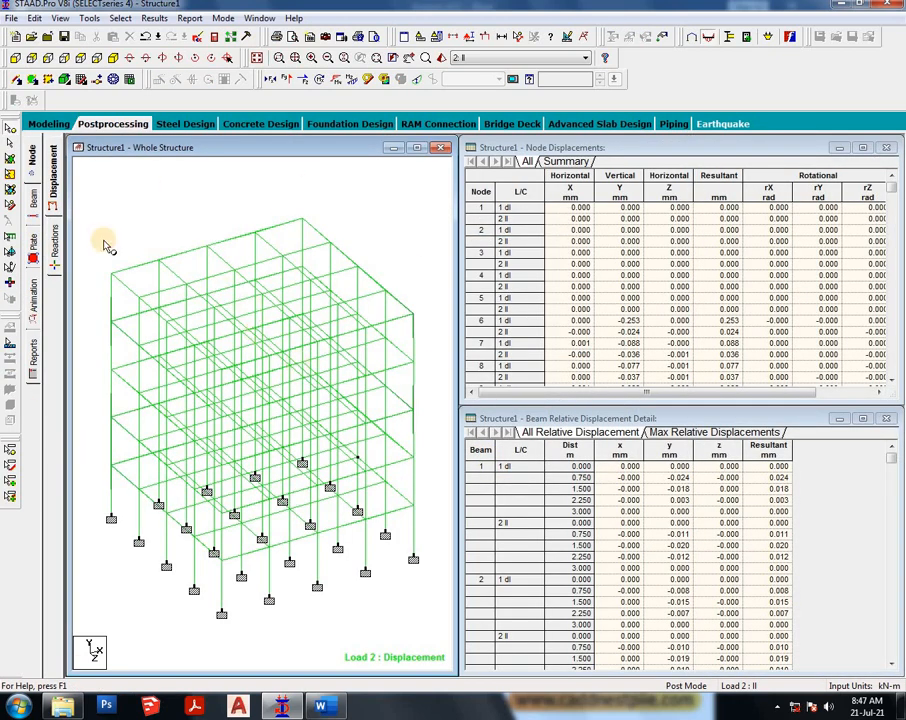
- Inspect beam 17's geometry, property, loading, shear-bending and Y-direction deflection results for load cases 1 and 2
left_click(30, 205)
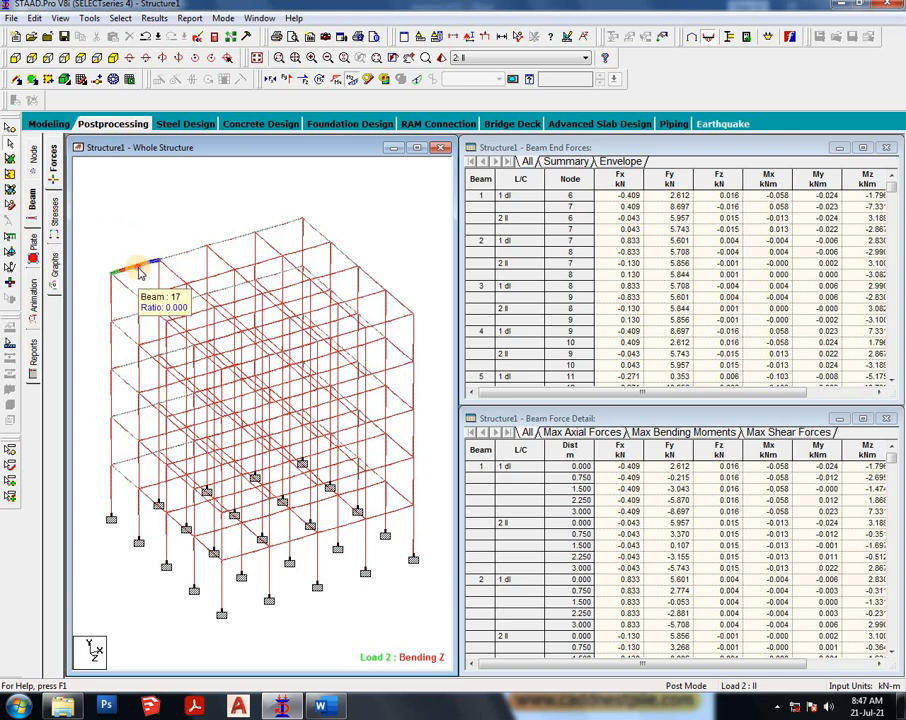
double_click(138, 266)
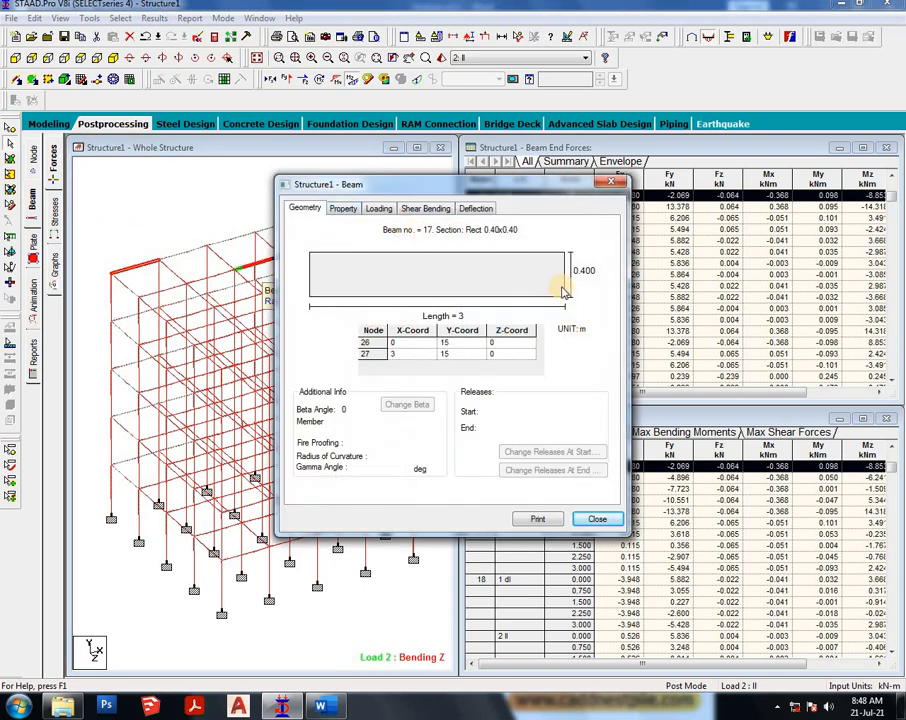
left_click(343, 208)
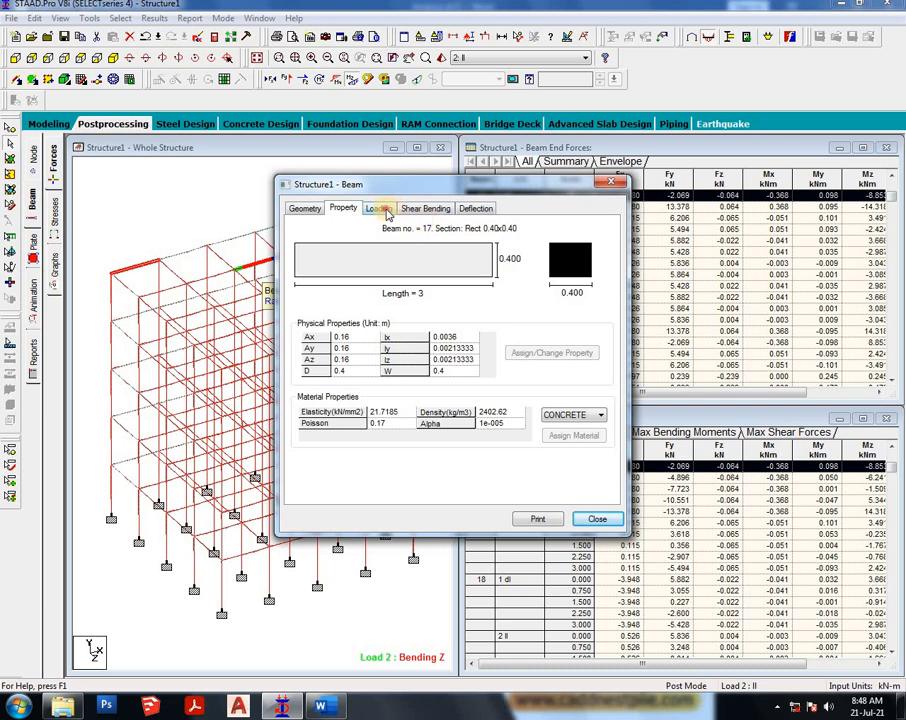
left_click(379, 208)
left_click(535, 277)
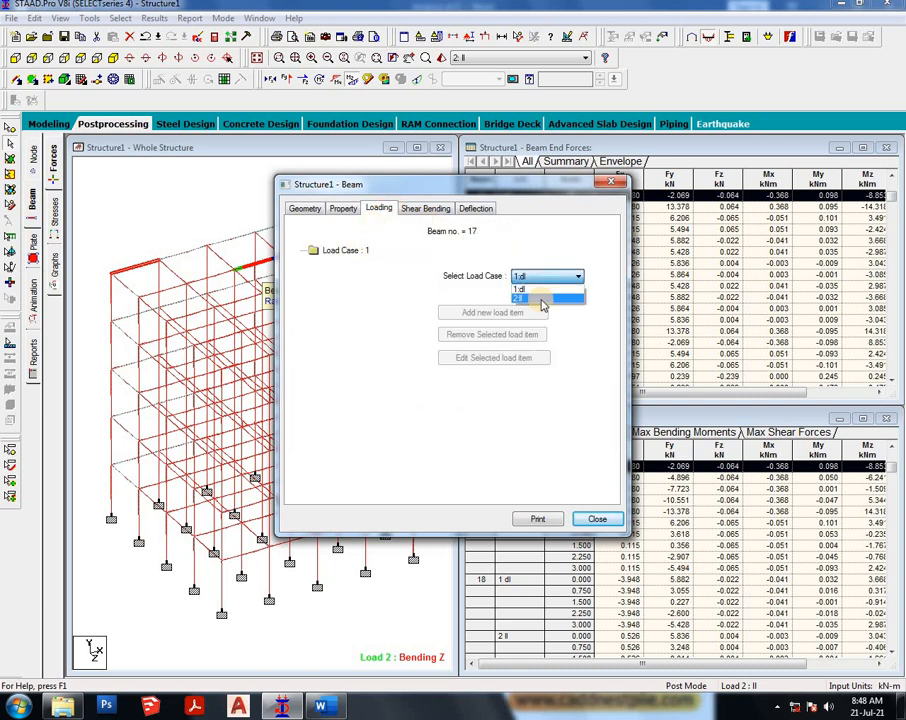
left_click(540, 298)
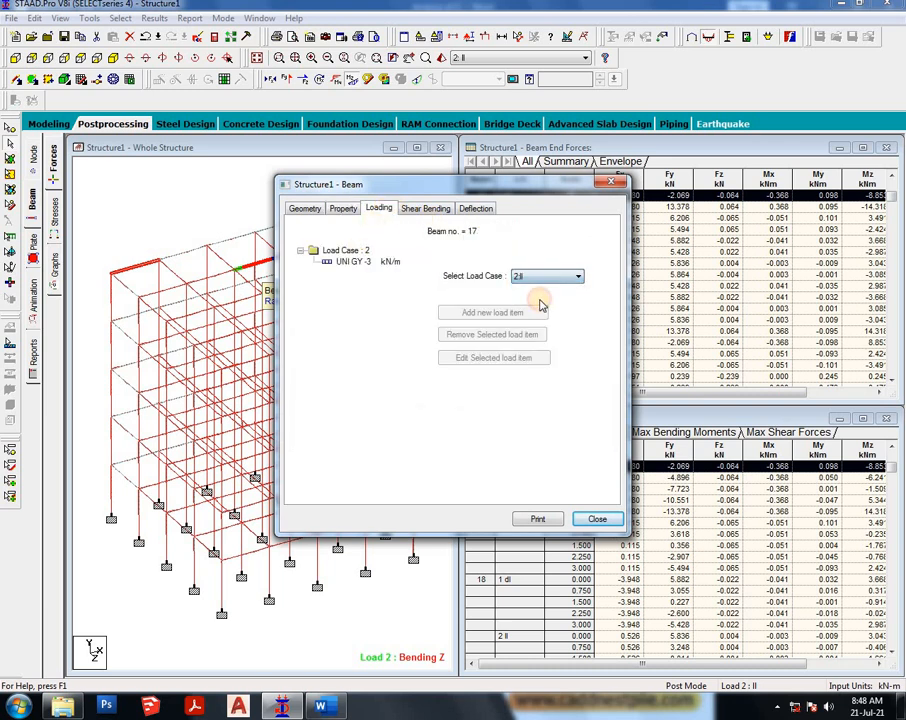
left_click(422, 210)
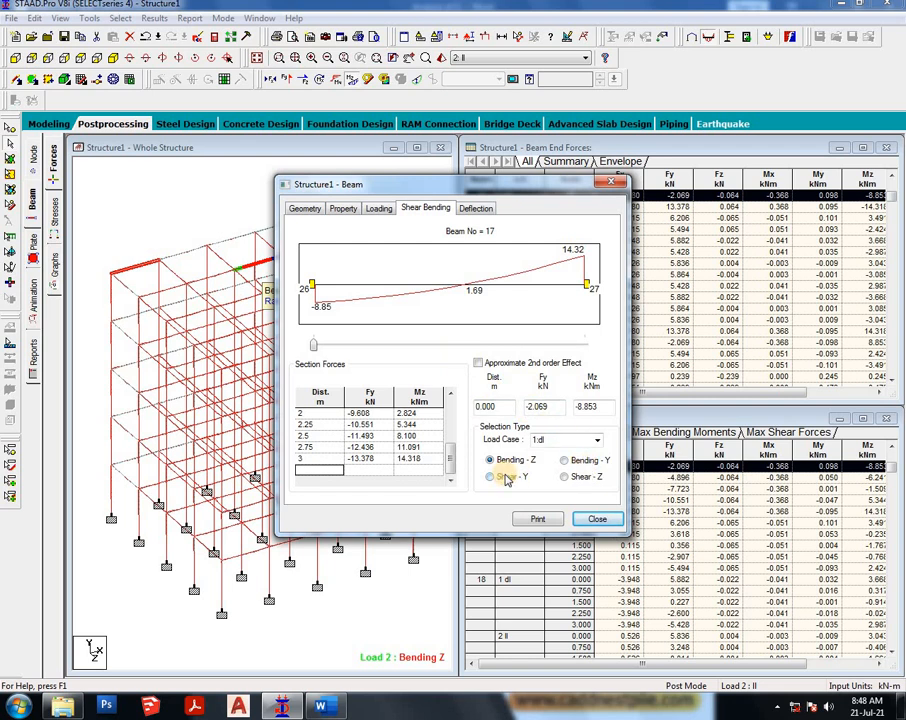
left_click(475, 209)
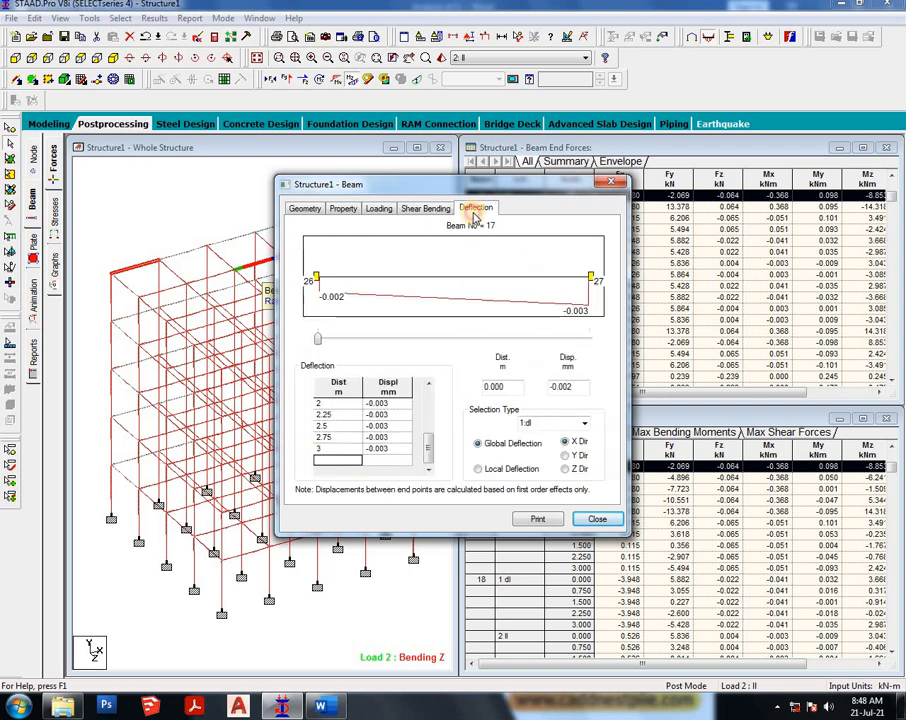
left_click(564, 456)
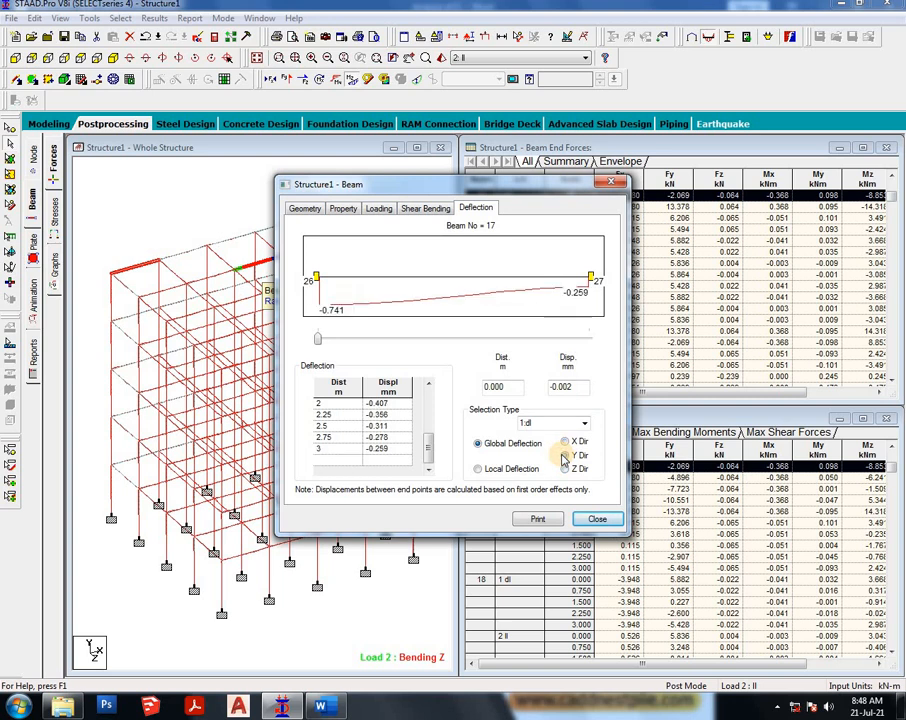
left_click(596, 518)
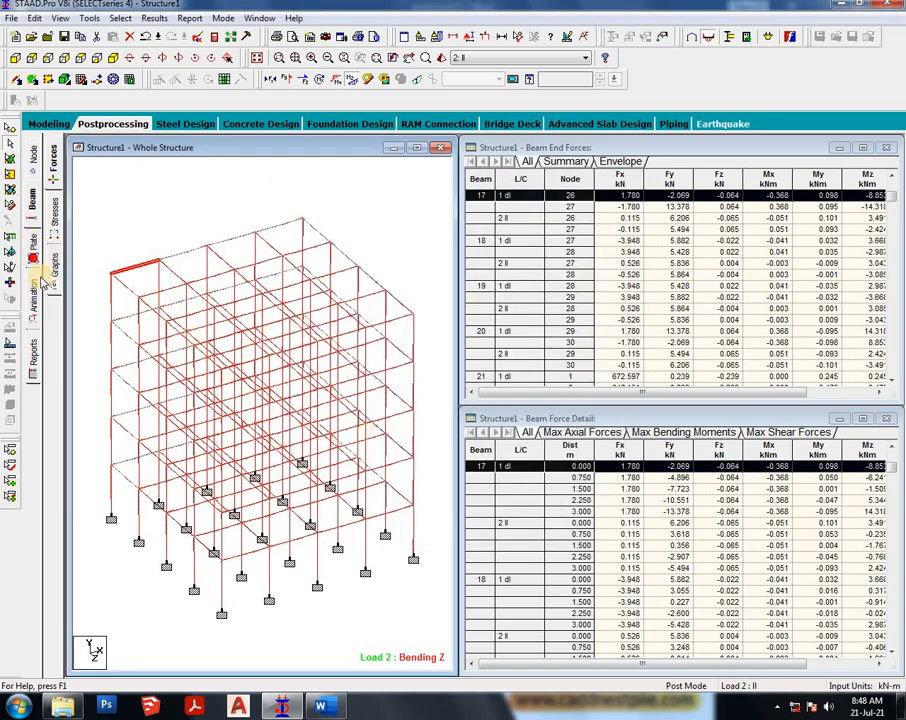
- Display an animation of the structure's deflected shape
left_click(333, 220)
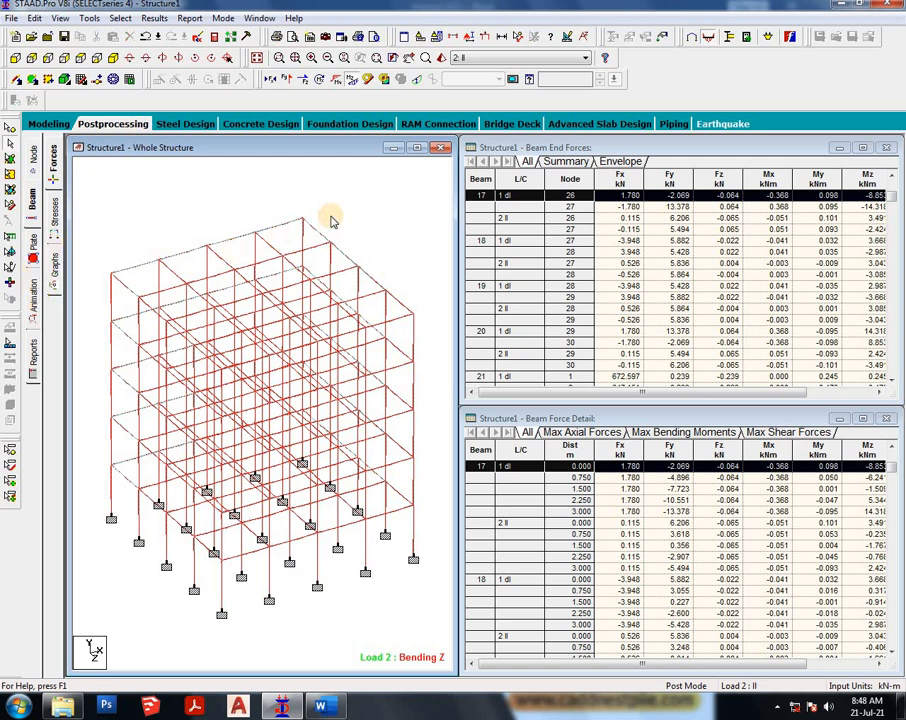
left_click(366, 80)
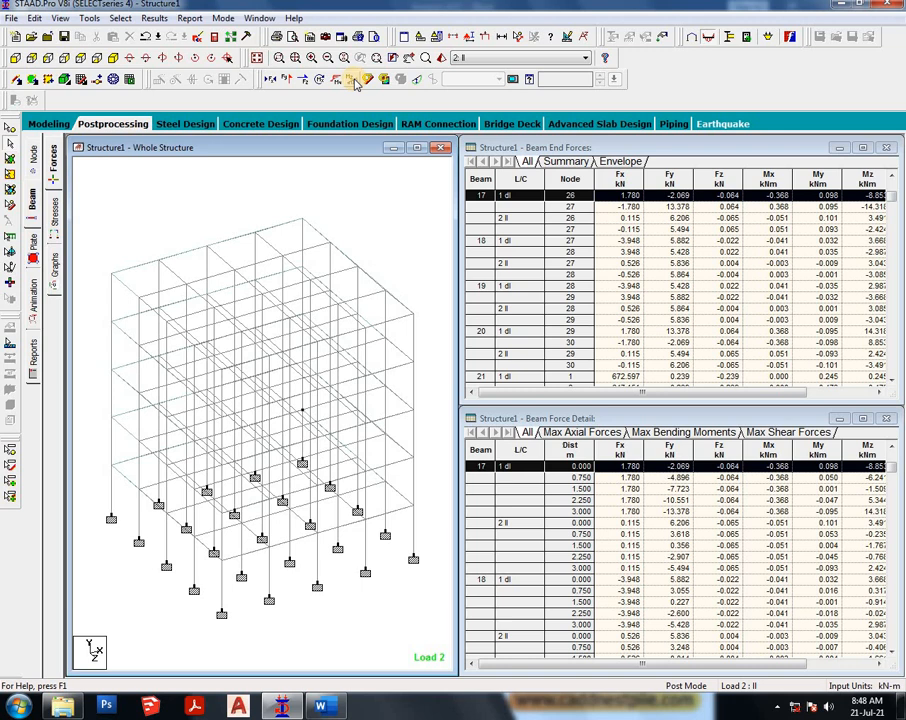
left_click(414, 82)
scroll(334, 344, "up", 5)
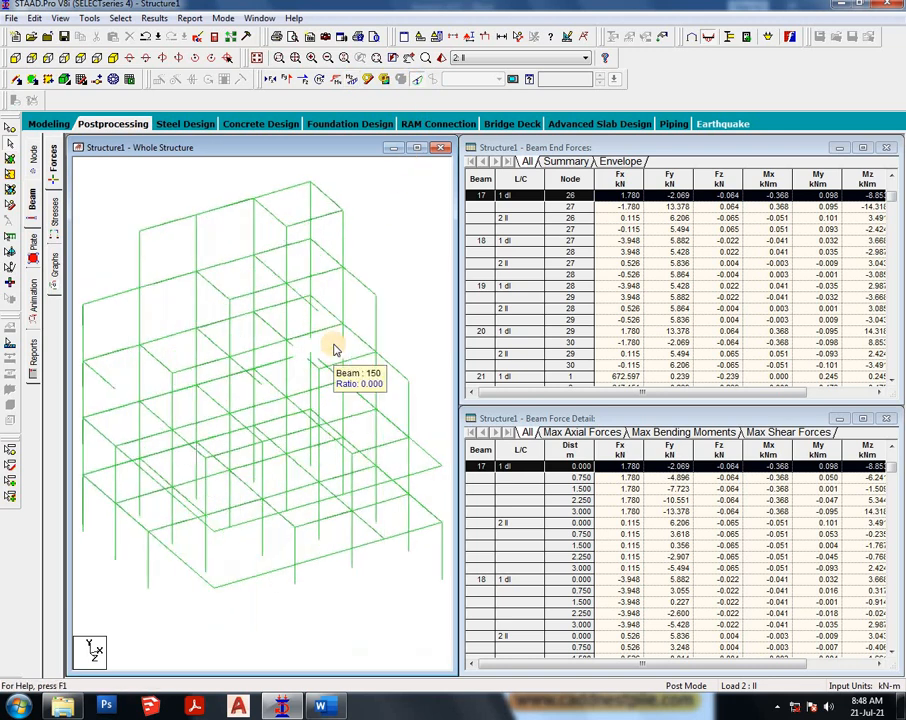
scroll(334, 346, "up", 2)
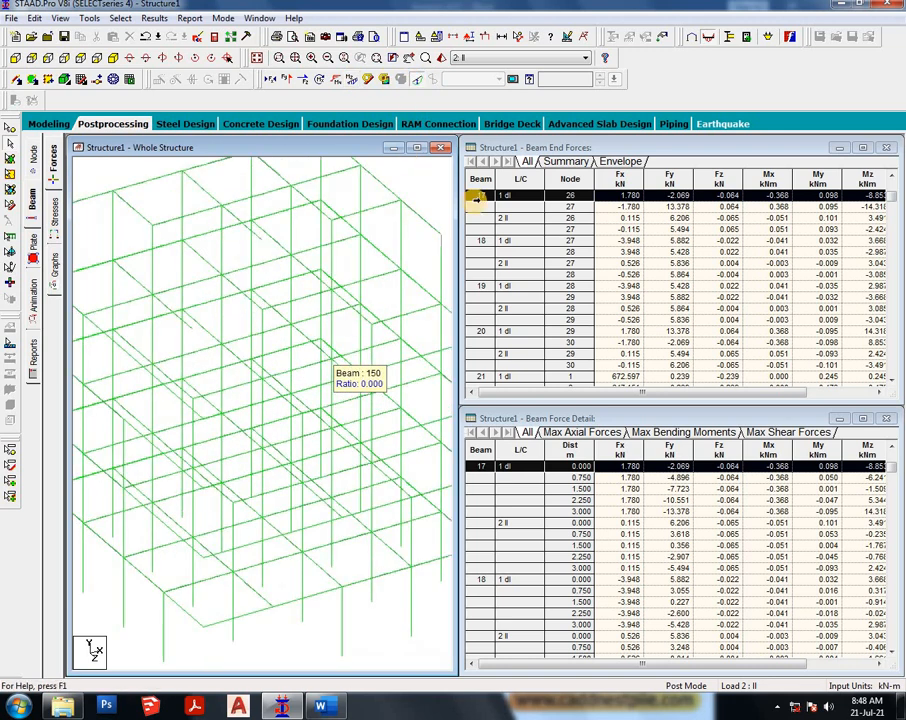
scroll(354, 303, "up", 1)
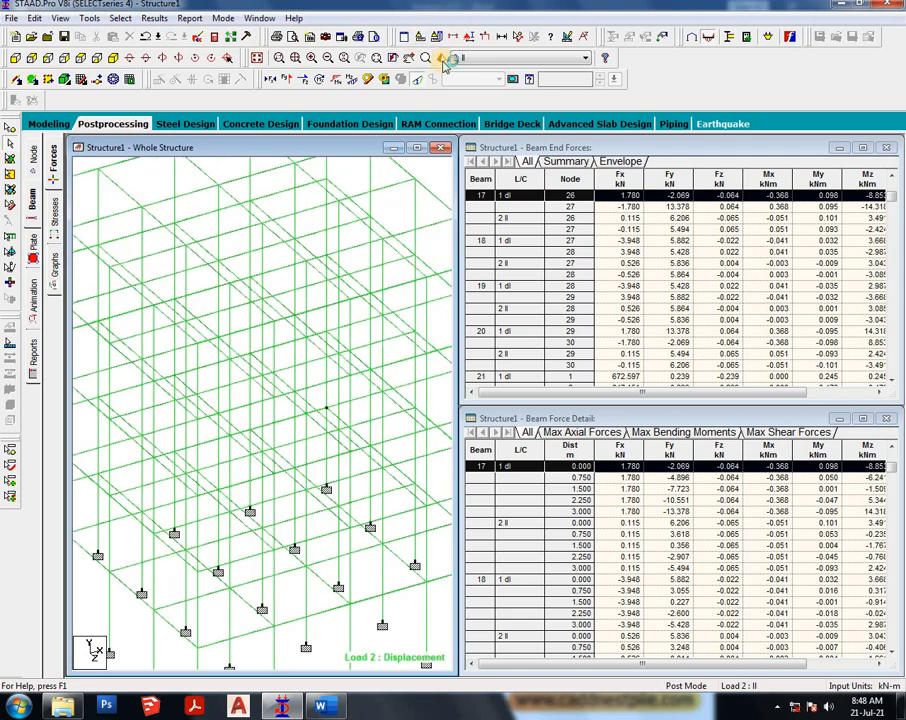
left_click(513, 78)
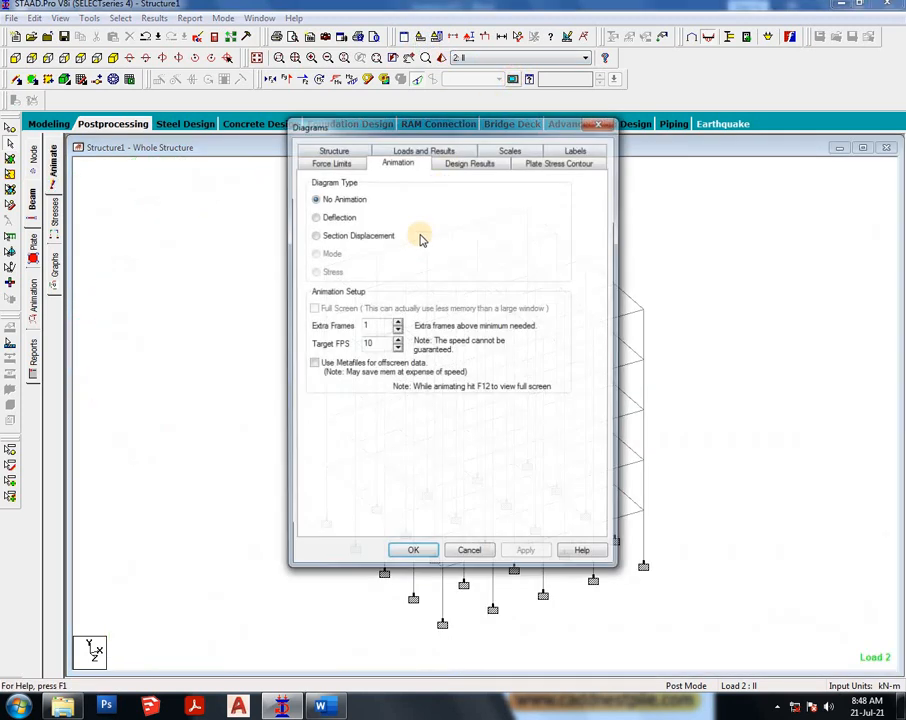
left_click(338, 216)
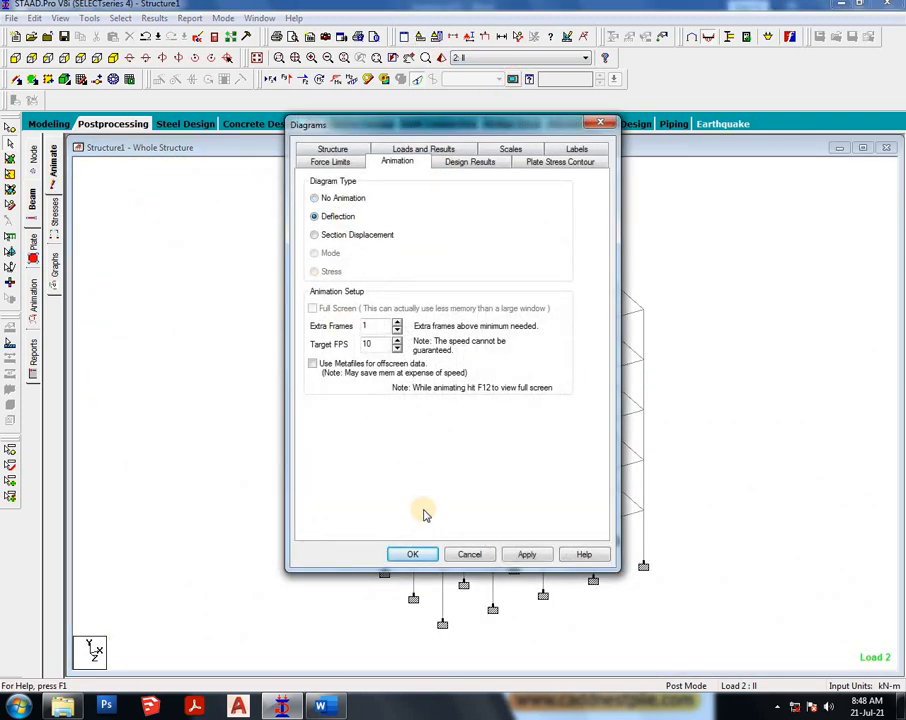
left_click(529, 555)
left_click(410, 554)
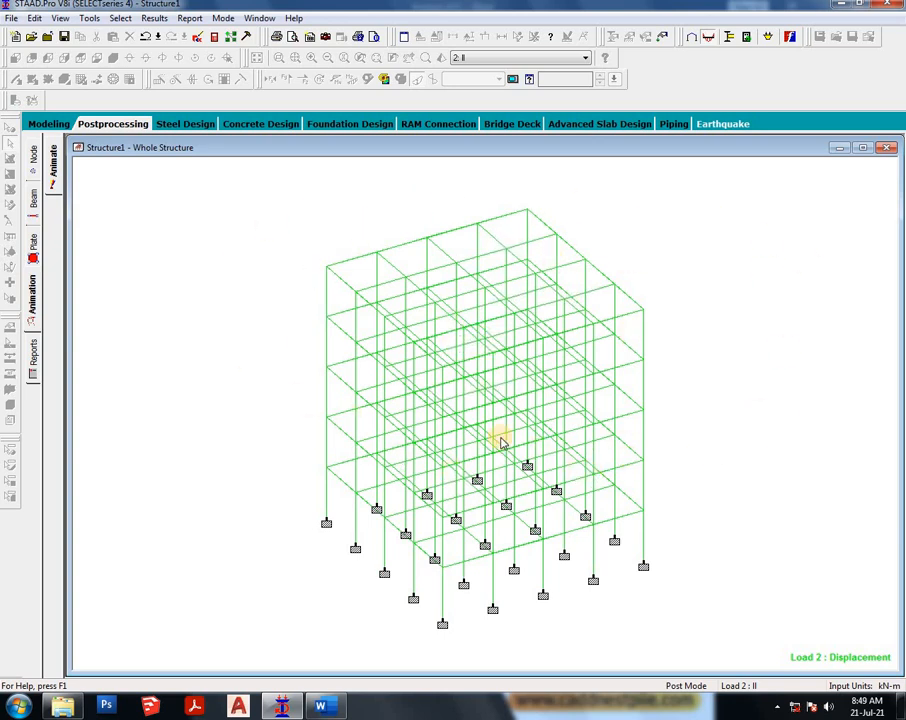
- Return to modeling, open concrete design and set the current code to IS456
left_click(40, 124)
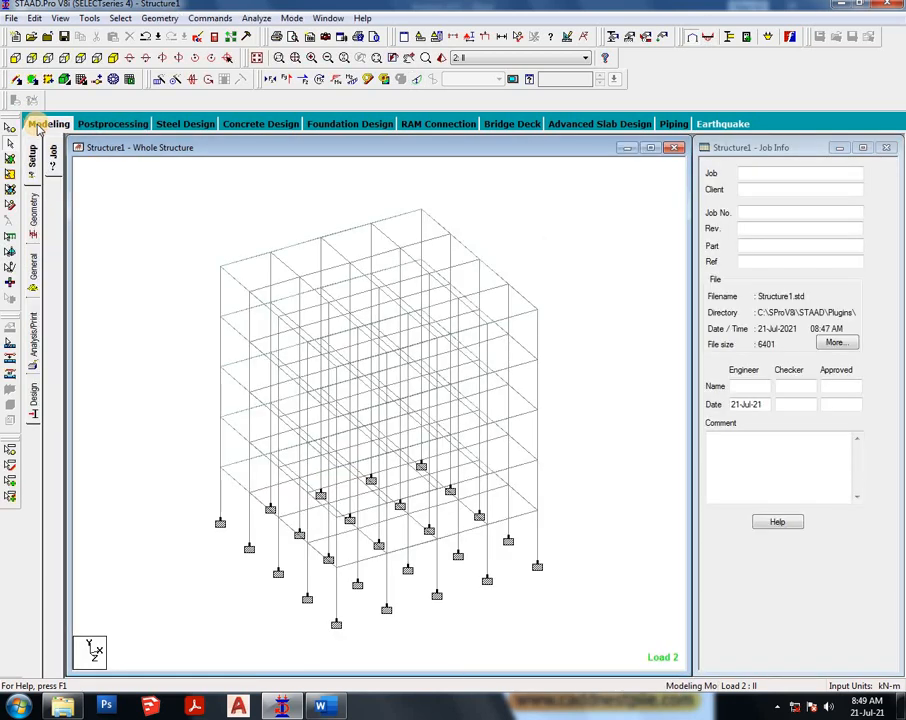
left_click(35, 395)
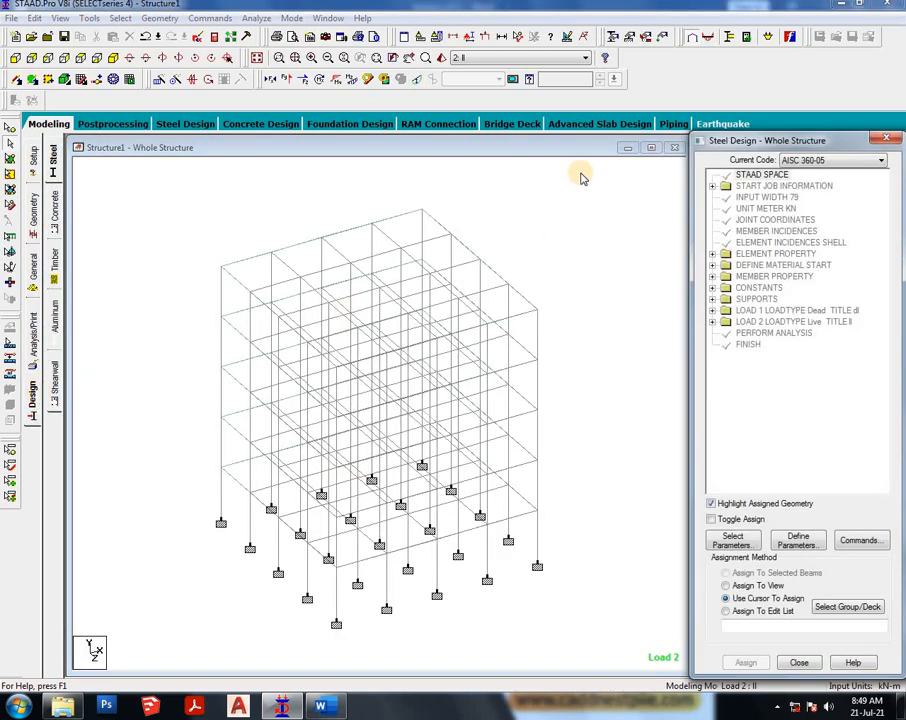
left_click(55, 229)
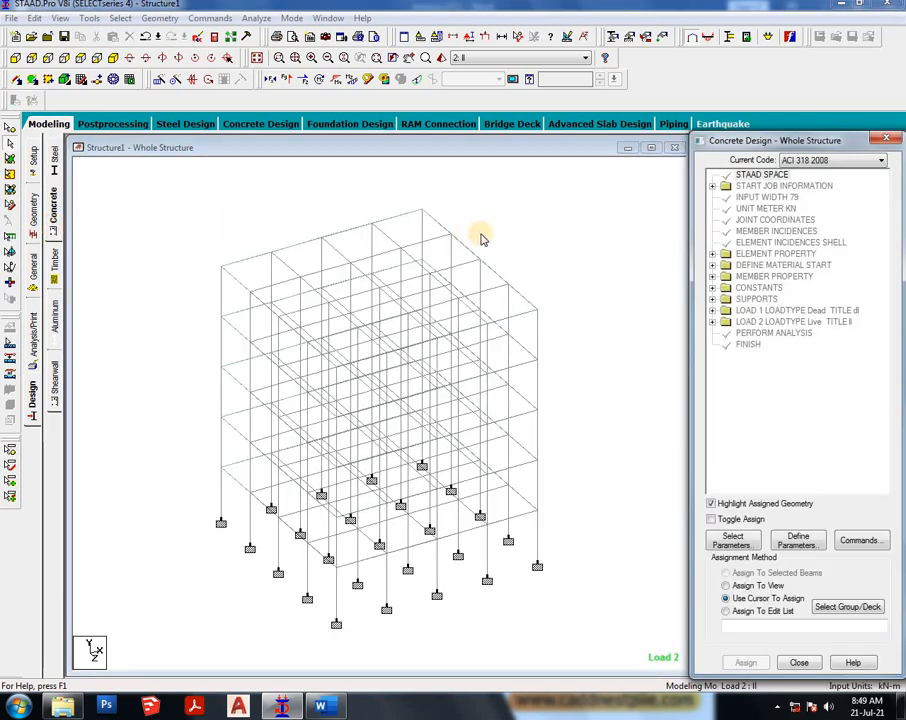
left_click(870, 160)
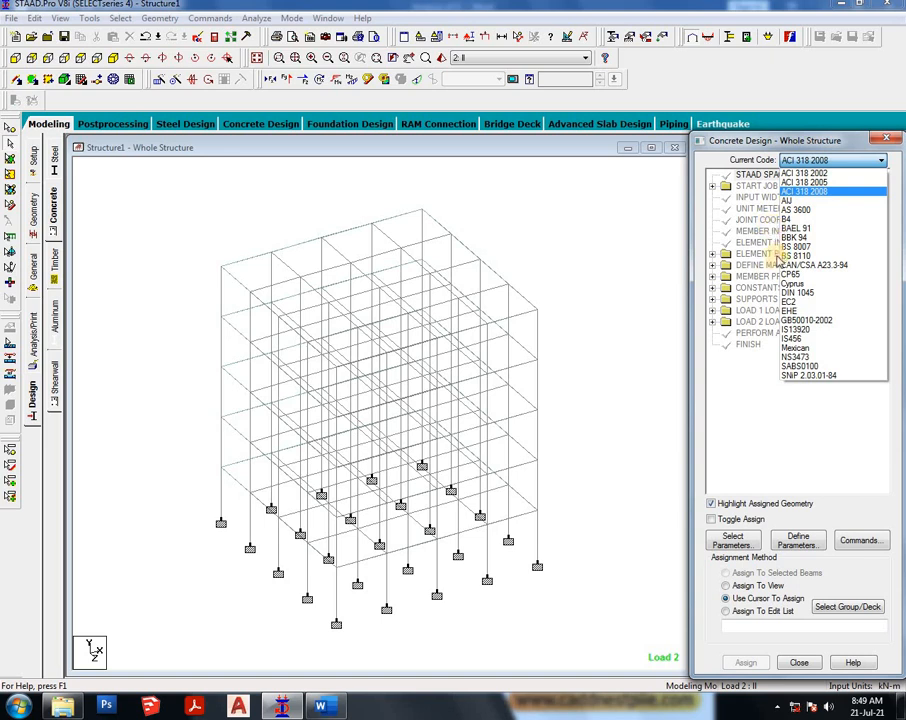
left_click(799, 343)
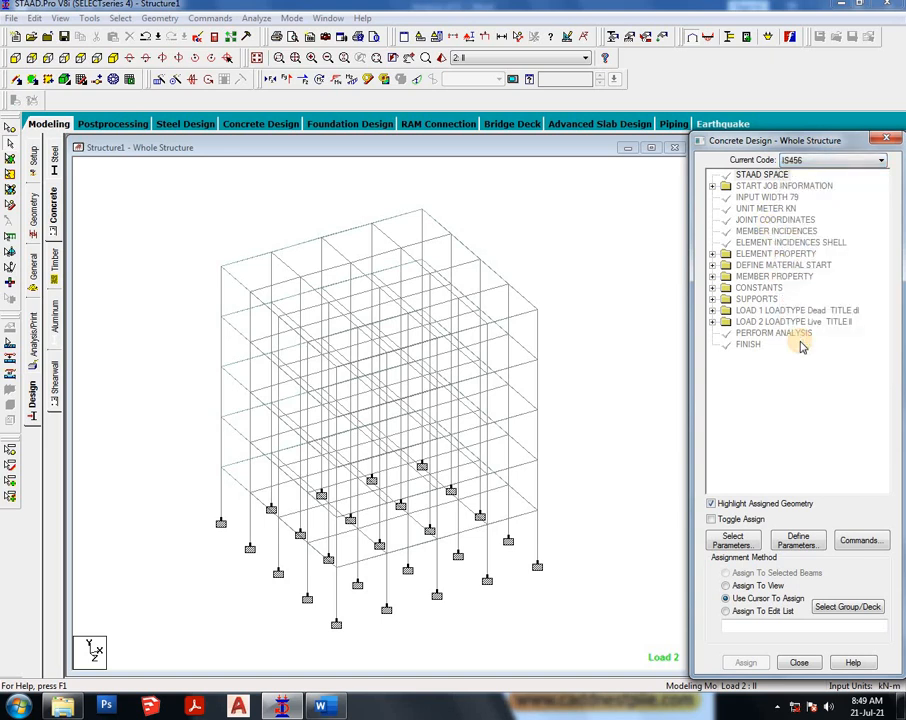
- Select the Fc and Fymain parameters for the concrete design
left_click(738, 542)
left_click(714, 434)
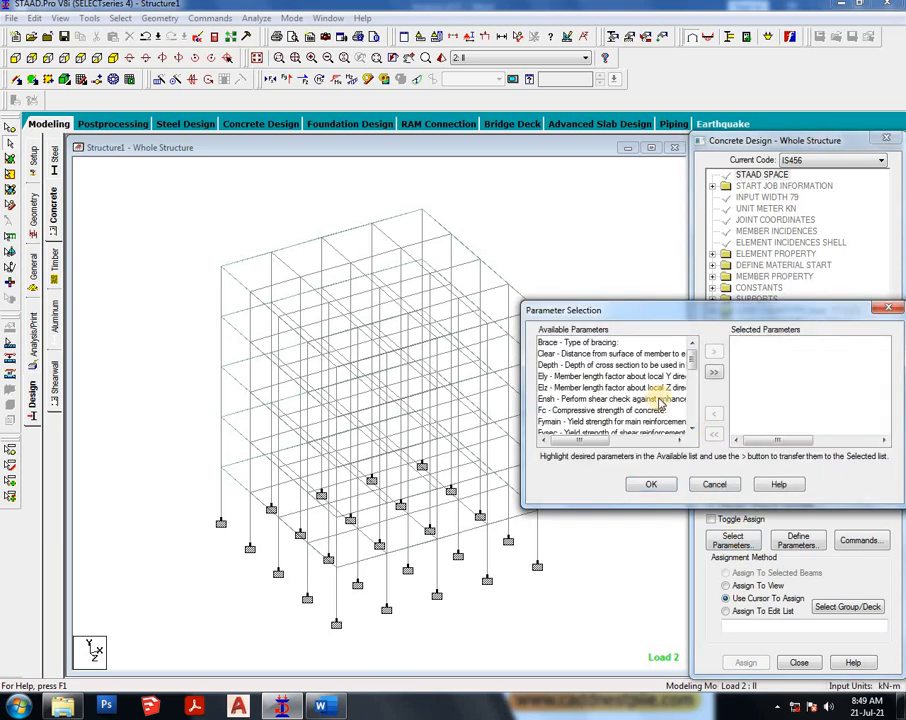
left_click(624, 410)
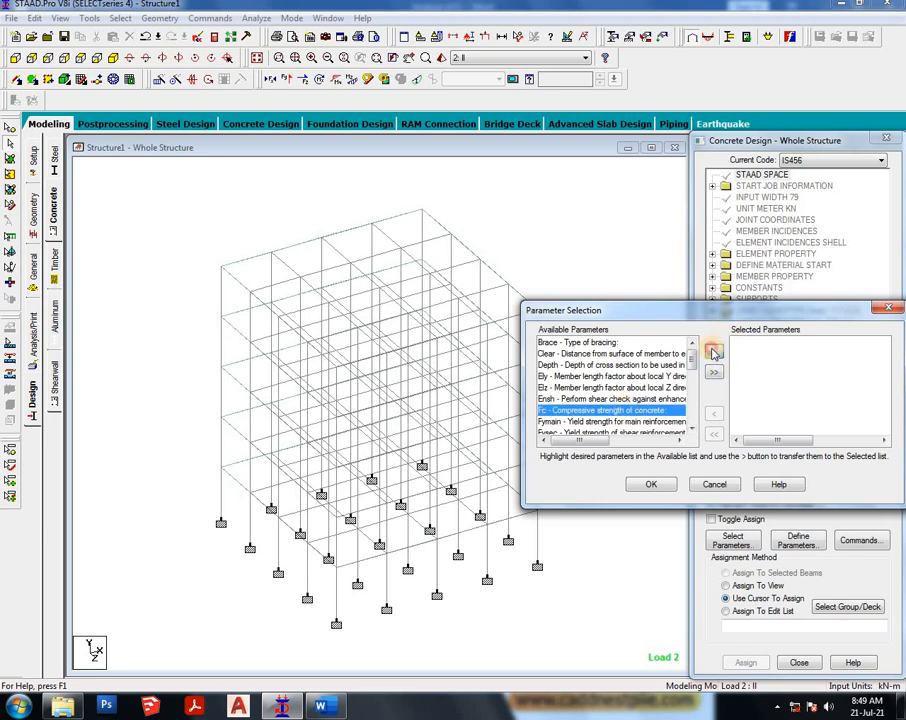
left_click(713, 352)
left_click(651, 411)
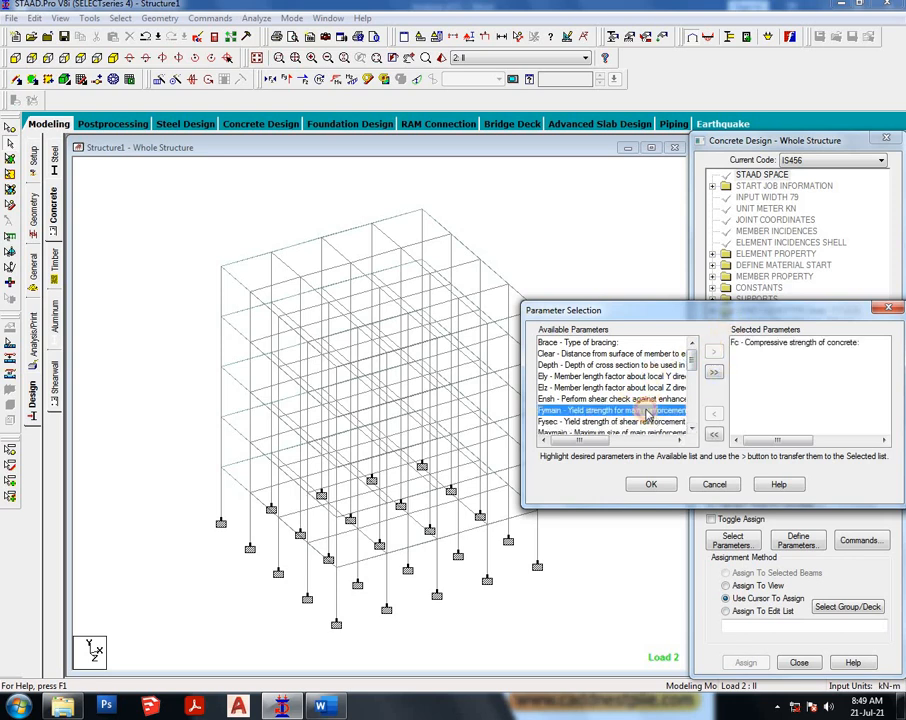
left_click(714, 352)
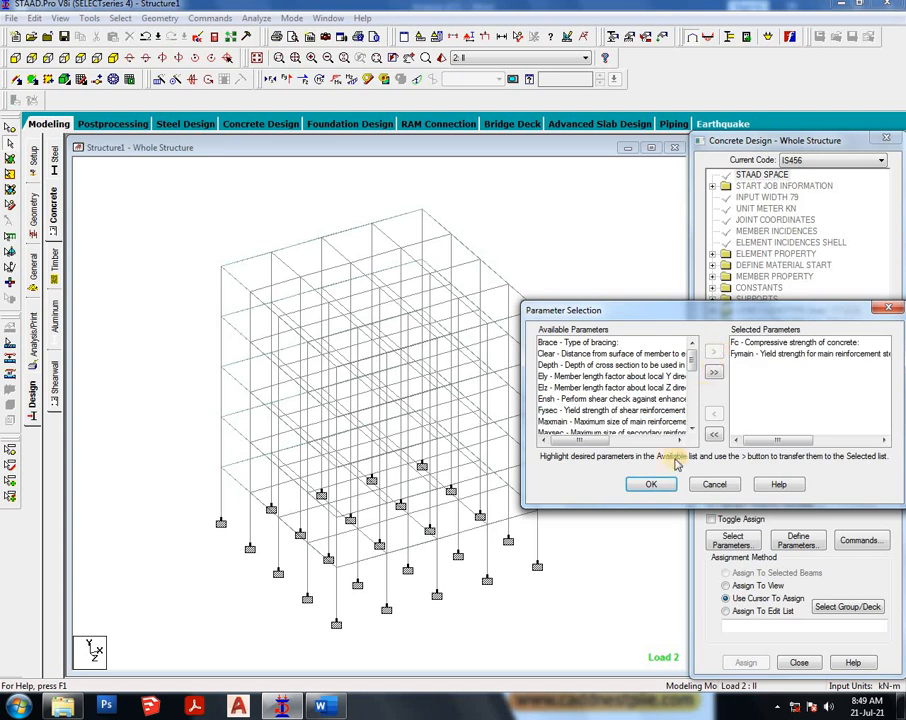
left_click(653, 484)
- Add the Fc compressive strength parameter as 20000 kN/m2 to the design commands
left_click(795, 545)
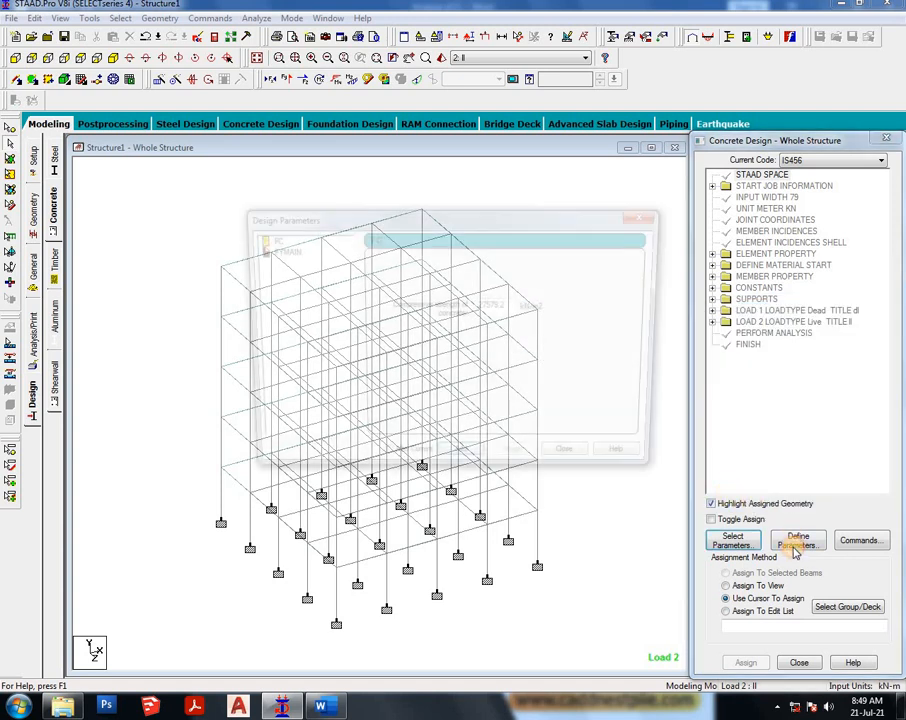
left_click_drag(513, 305, 456, 318)
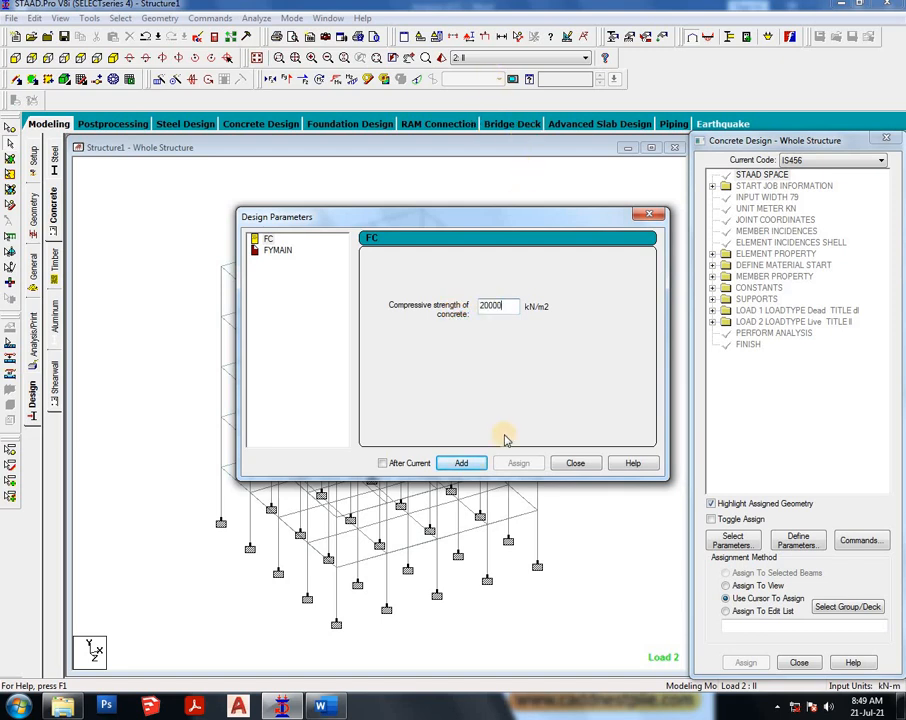
left_click(461, 463)
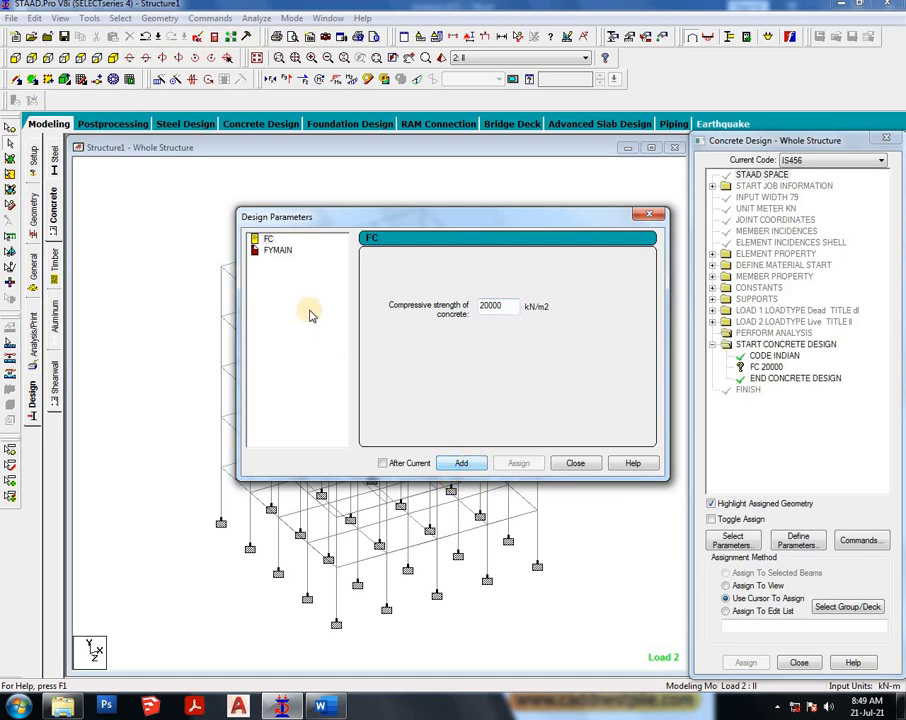
- Add the Fymain main reinforcement yield strength as 415000 kN/m2 and close the design parameters dialog
left_click(278, 252)
double_click(510, 309)
type("415000")
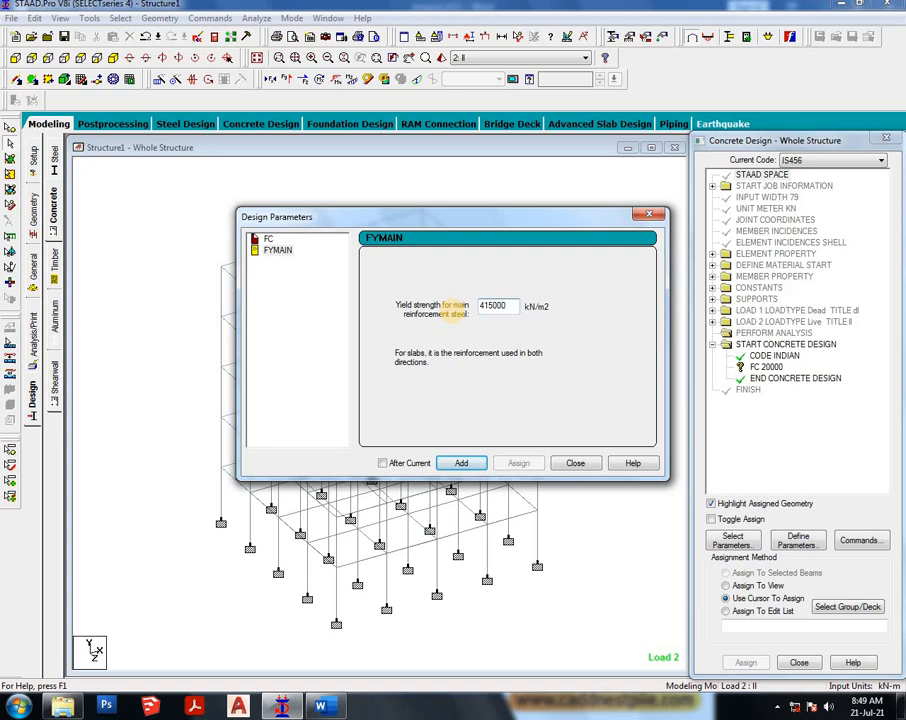
left_click(457, 467)
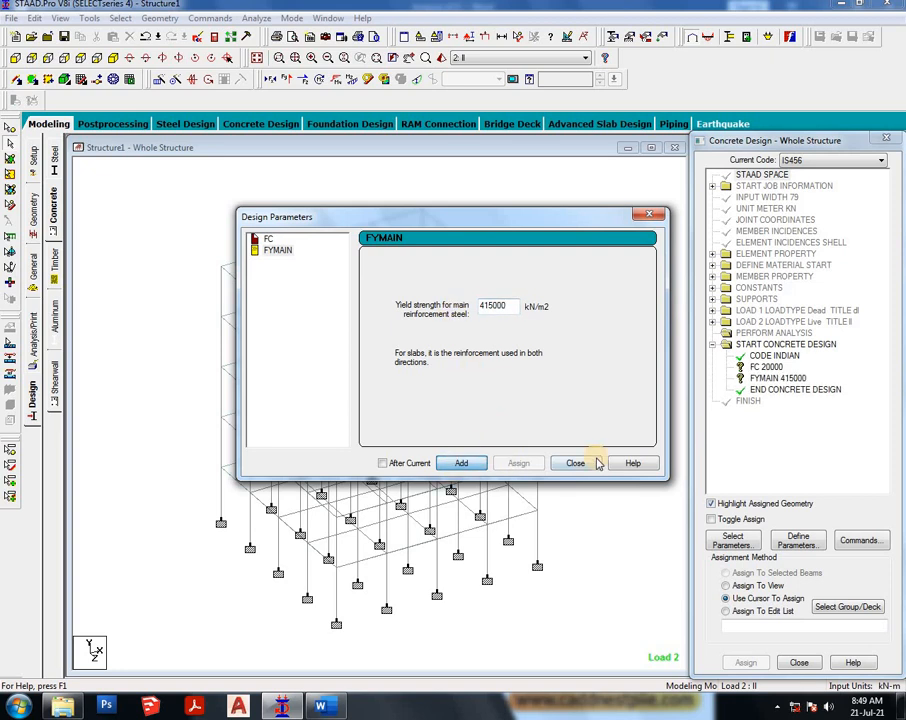
left_click(578, 463)
- Add the Design Beam, Design Column and Design Slab/Element commands to the concrete design
left_click(862, 540)
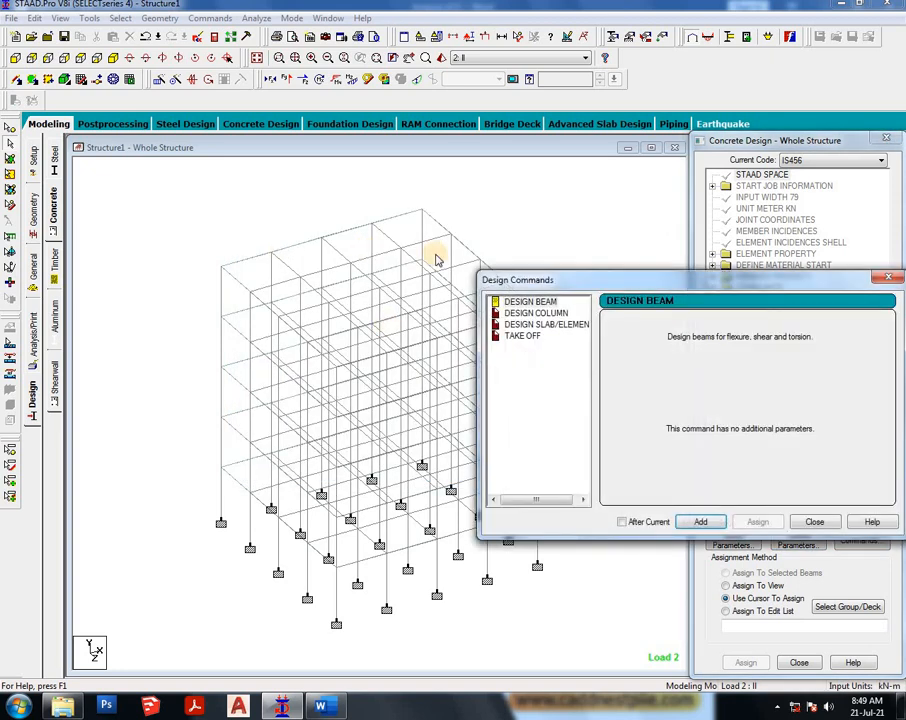
left_click(530, 301)
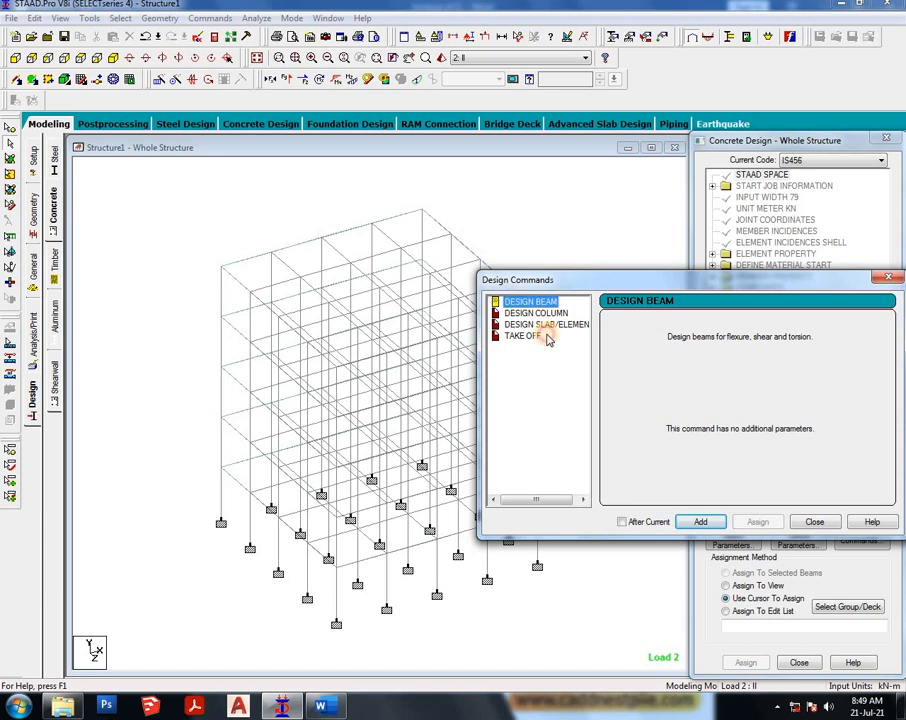
left_click(703, 522)
left_click(536, 313)
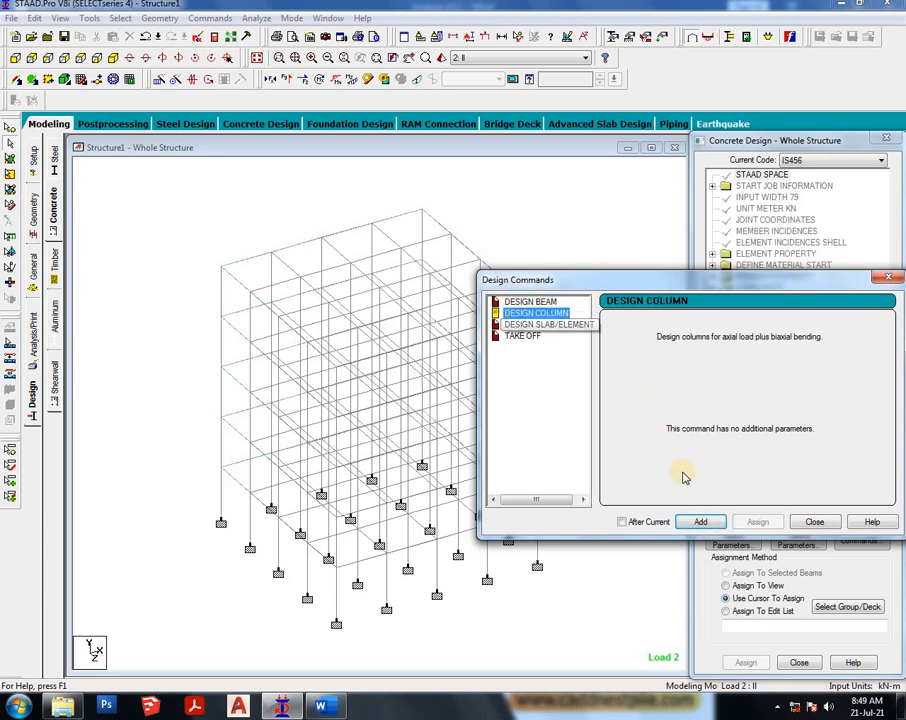
left_click(540, 325)
left_click(703, 522)
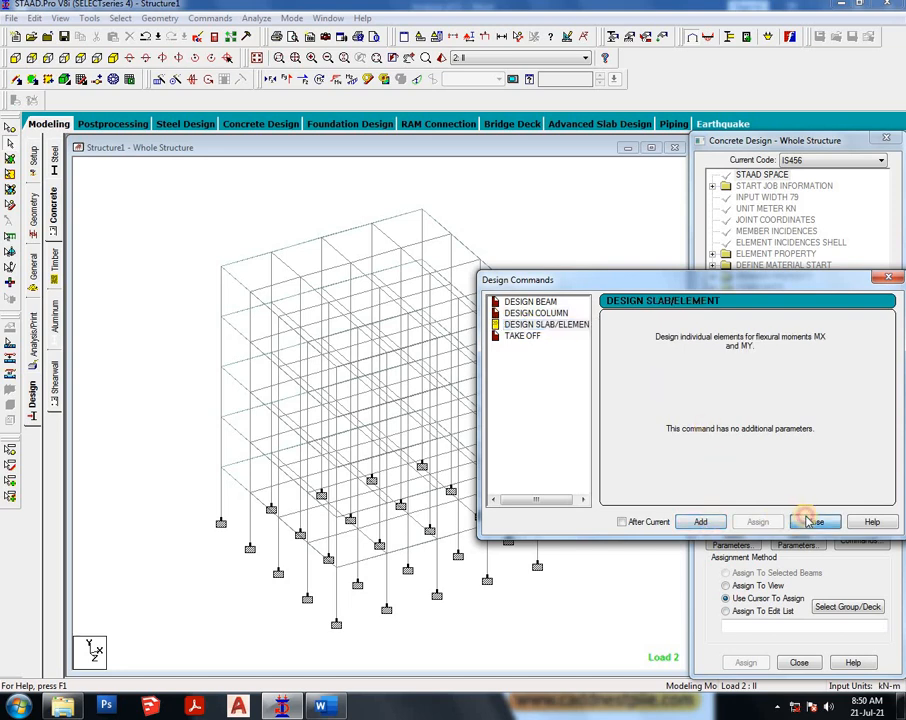
left_click(813, 522)
- Assign the FC 20000 parameter to all members in the view
left_click(766, 367)
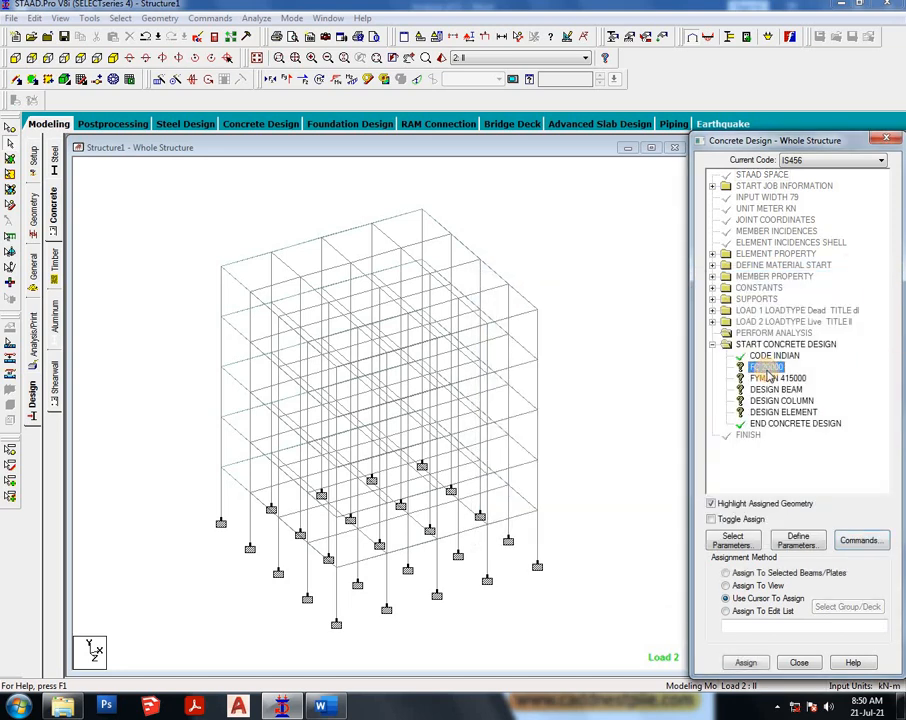
left_click(748, 586)
left_click(746, 661)
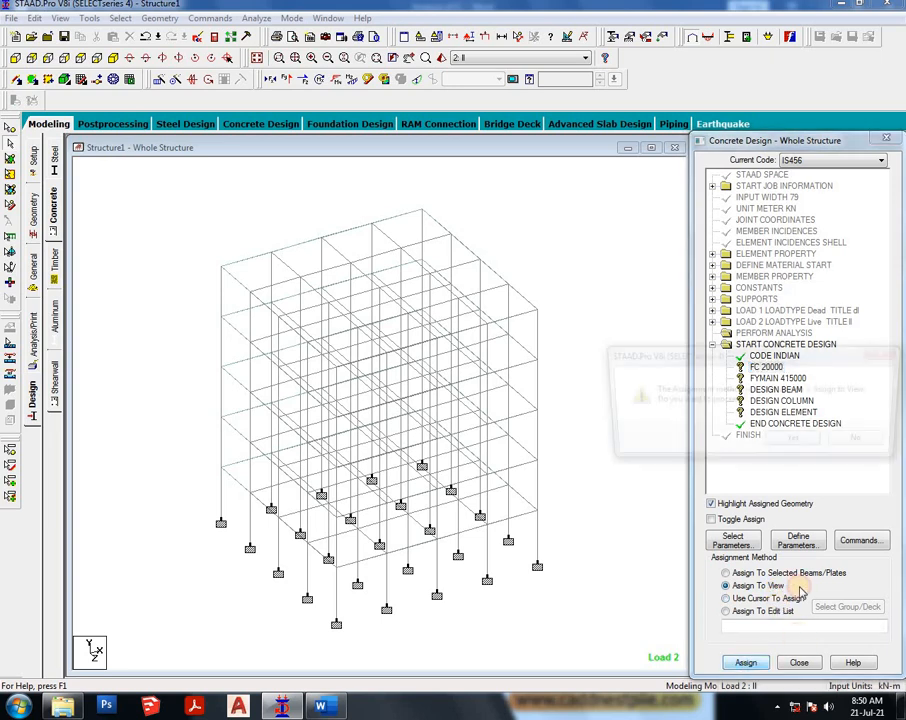
left_click(790, 446)
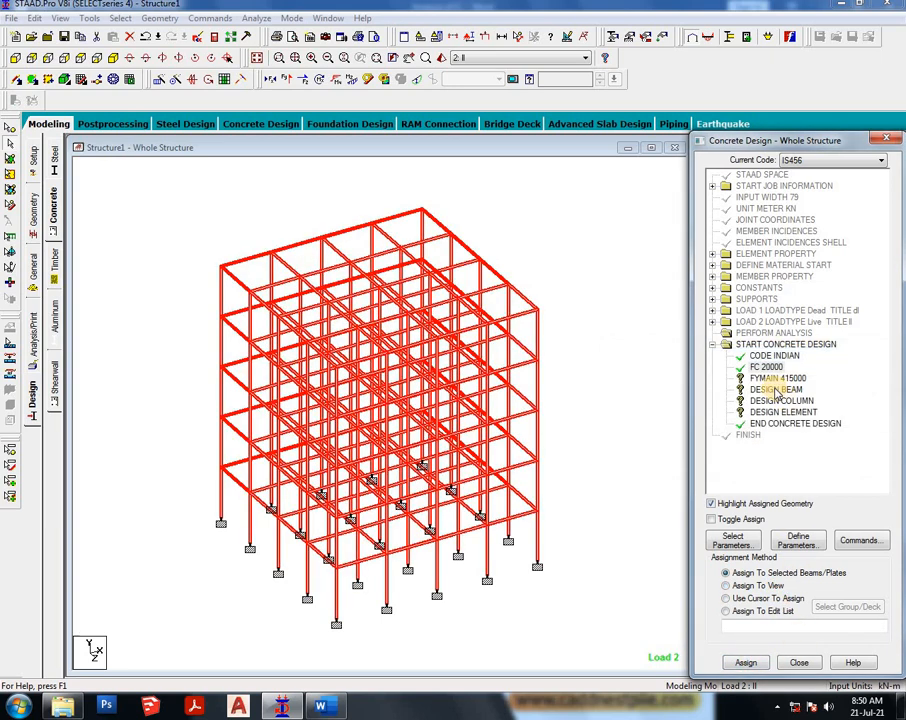
- Assign the FYMAIN 415000 parameter to all members in the view
left_click(777, 380)
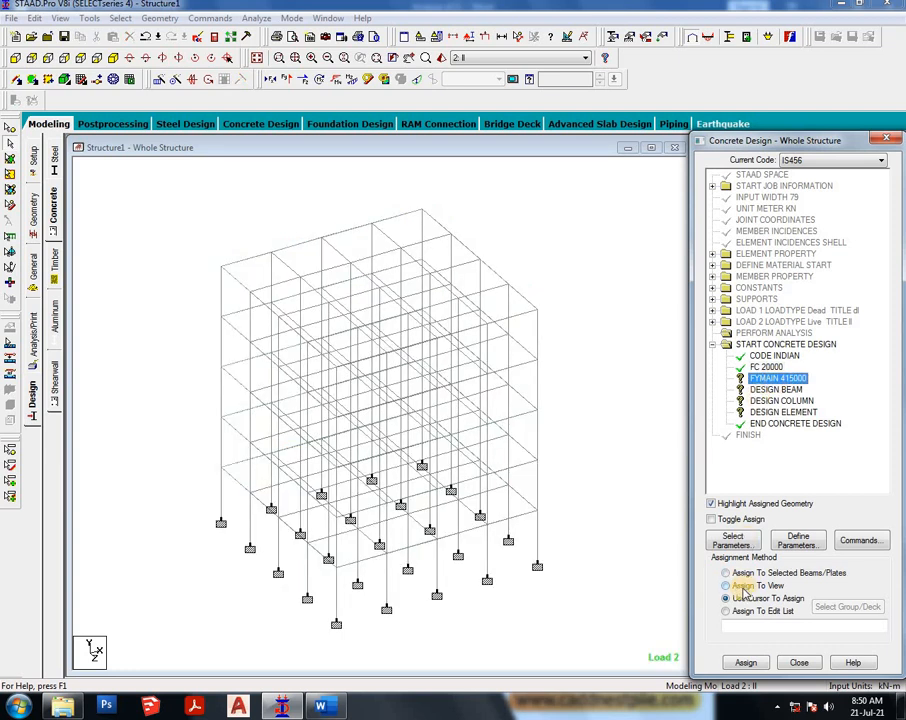
left_click(745, 586)
left_click(746, 661)
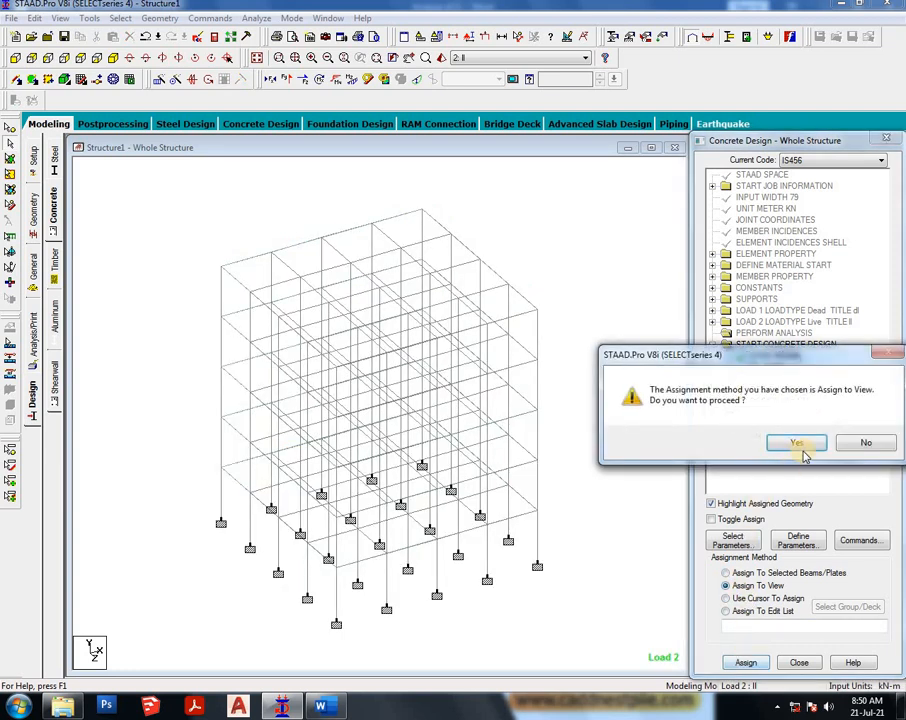
left_click(810, 442)
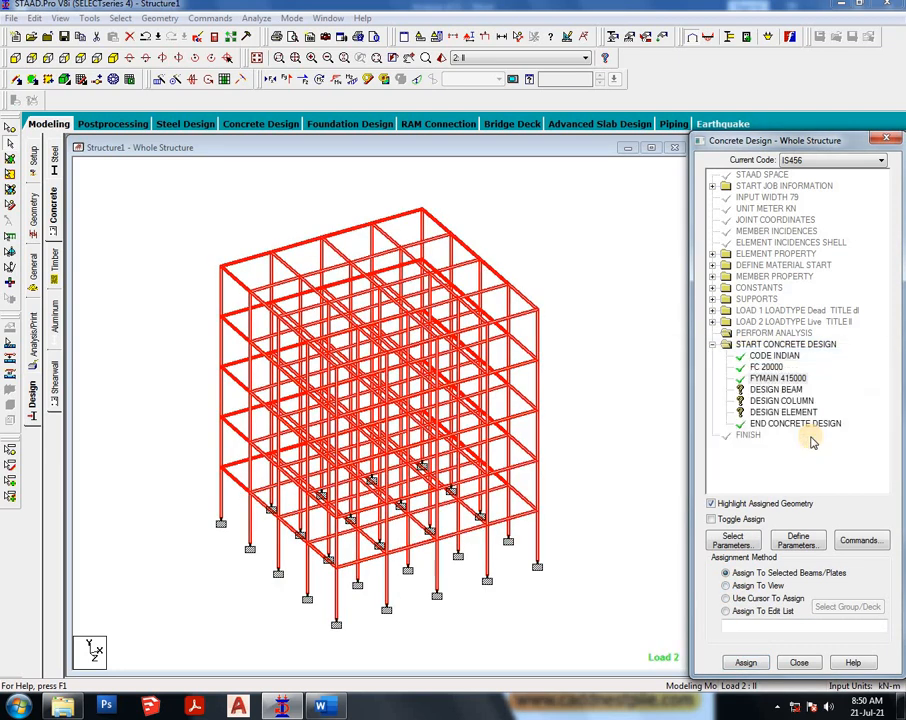
- Select all beams parallel to X and Z and assign the Design Beam command to them
left_click(772, 389)
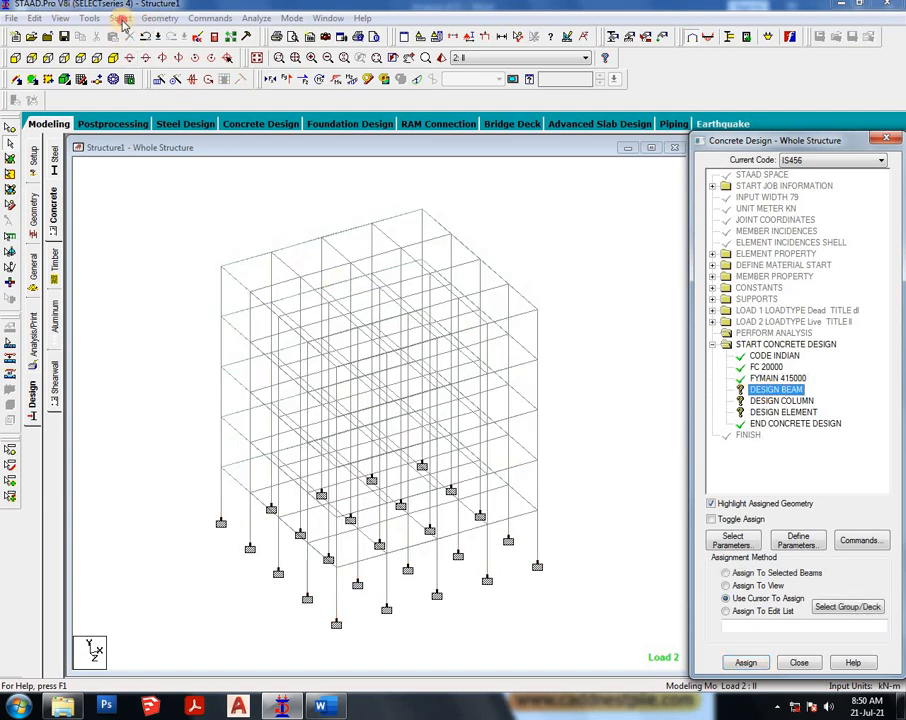
left_click(121, 20)
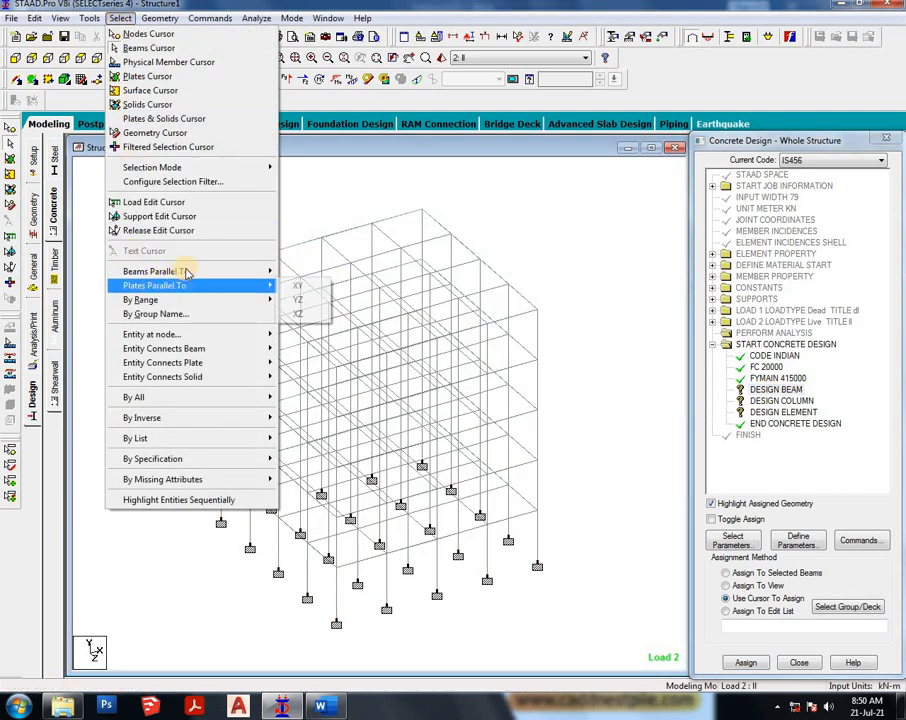
mouse_move(190, 271)
left_click(299, 271)
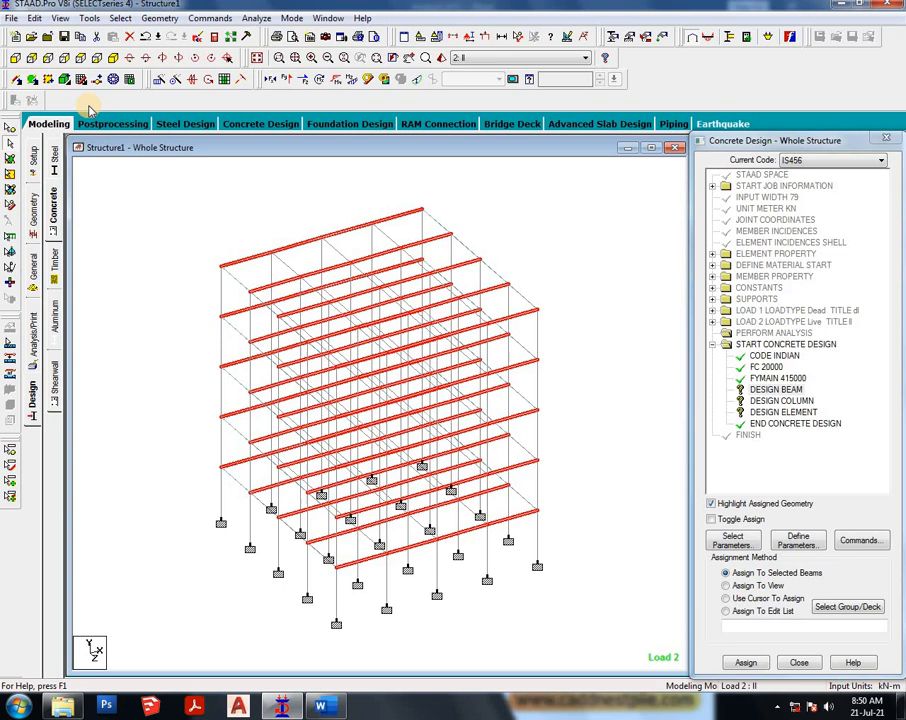
left_click(121, 18)
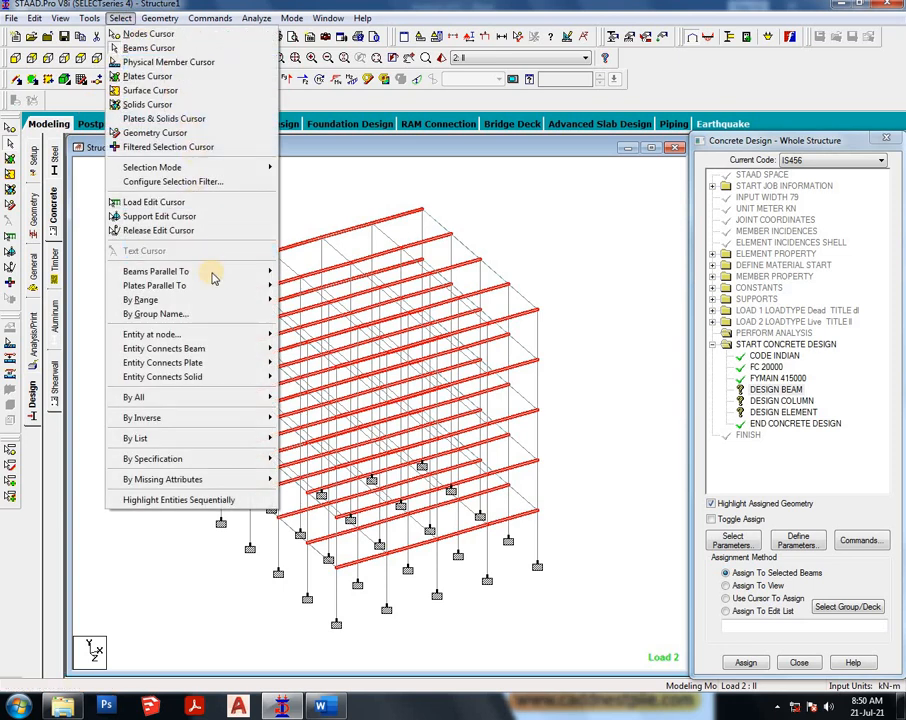
mouse_move(243, 270)
left_click(296, 296)
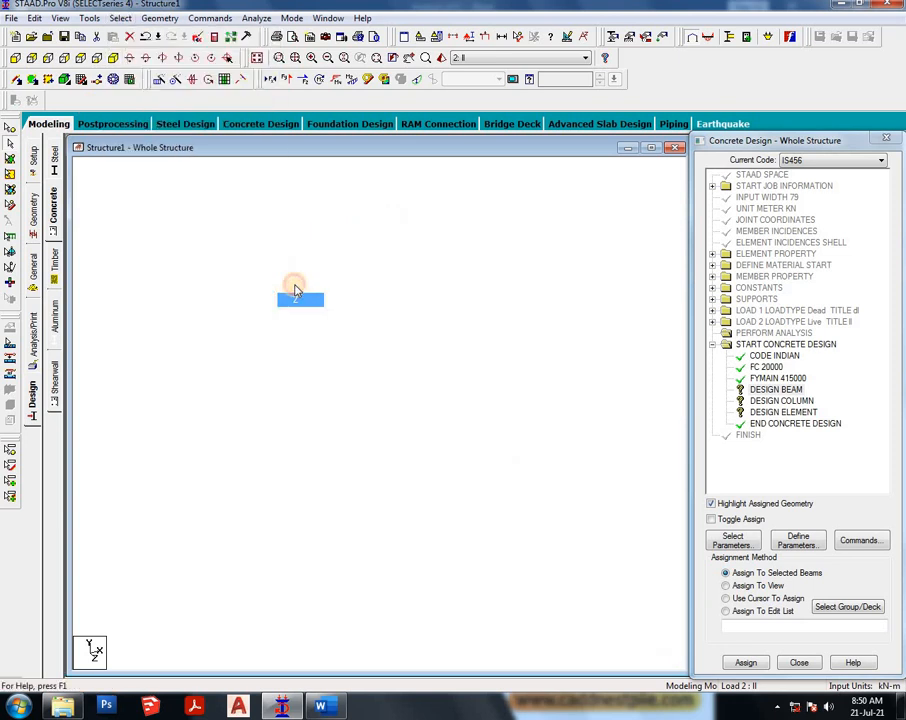
left_click(752, 663)
left_click(782, 443)
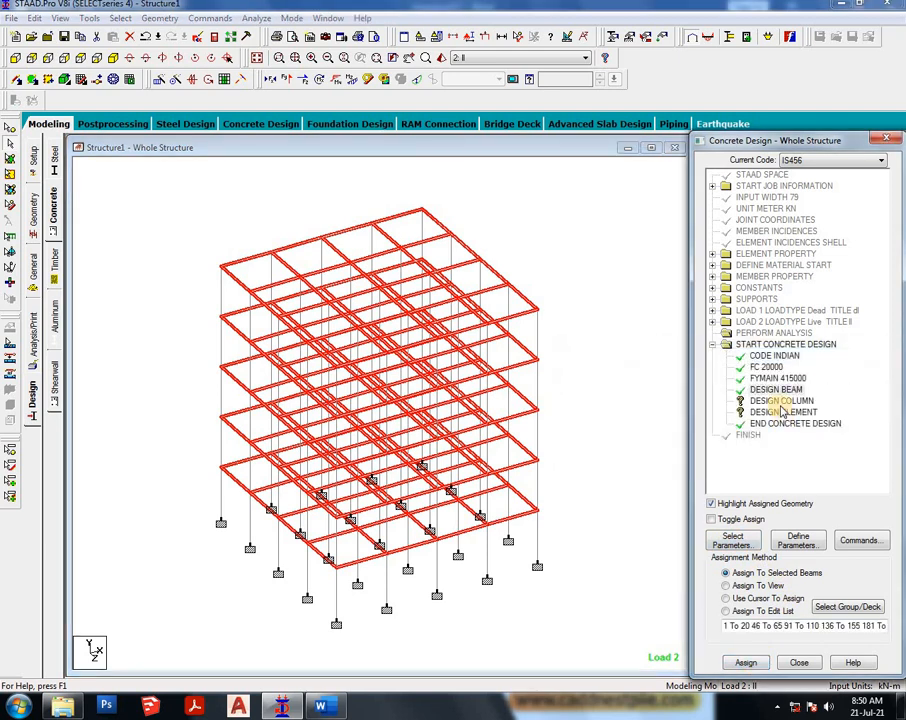
- Select all members parallel to Y and assign the Design Column command to them
left_click(780, 400)
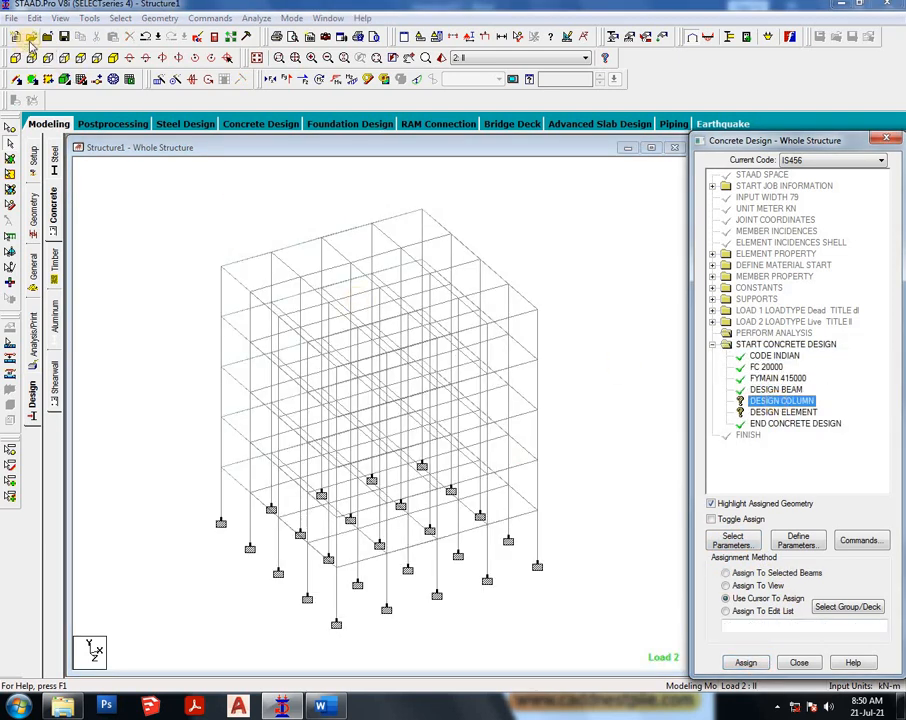
left_click(121, 18)
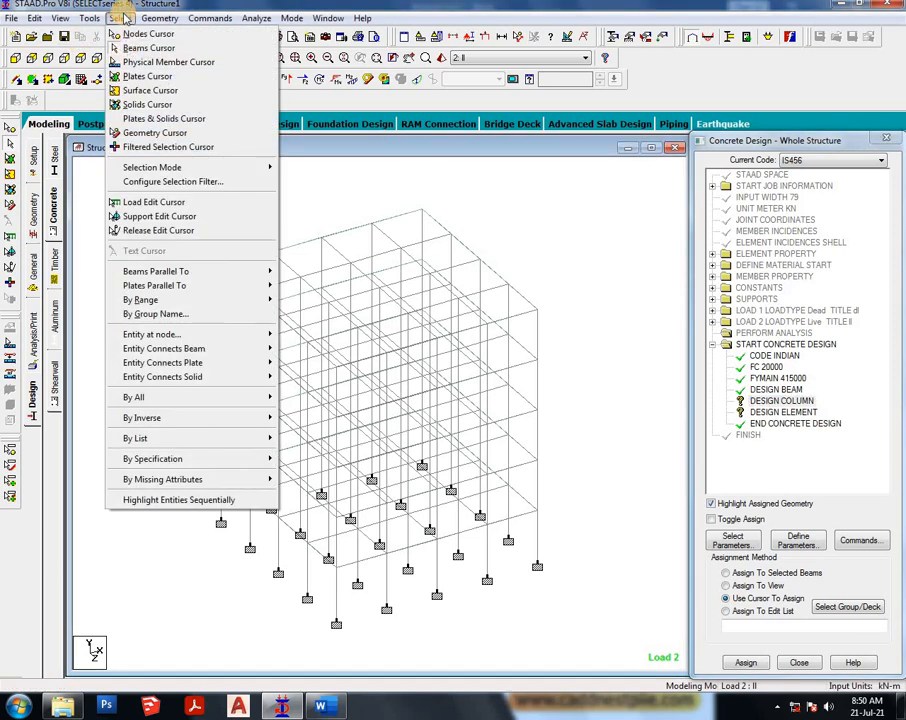
mouse_move(197, 273)
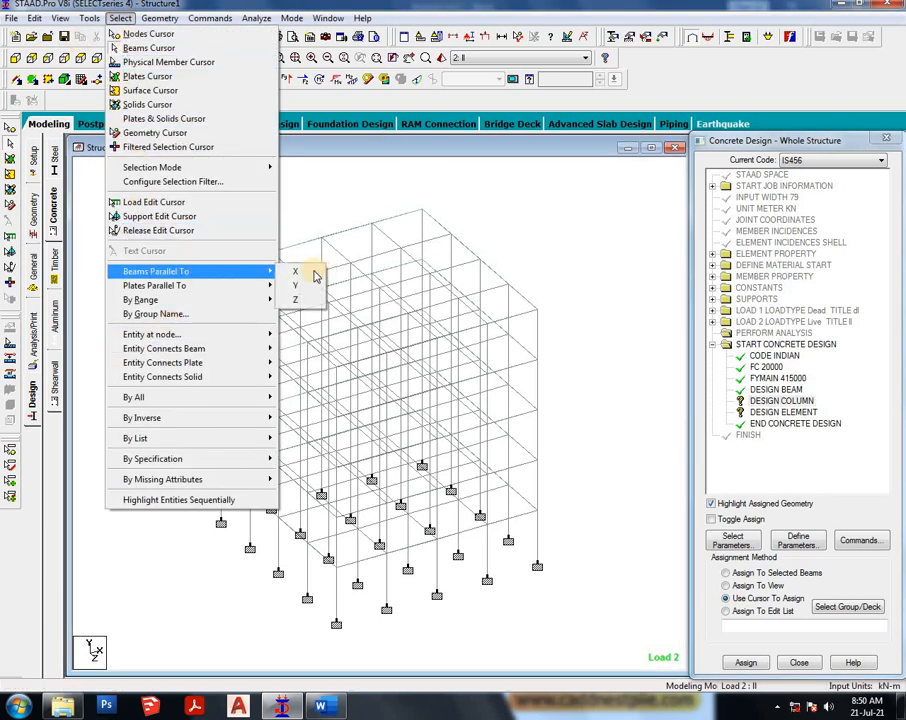
left_click(297, 283)
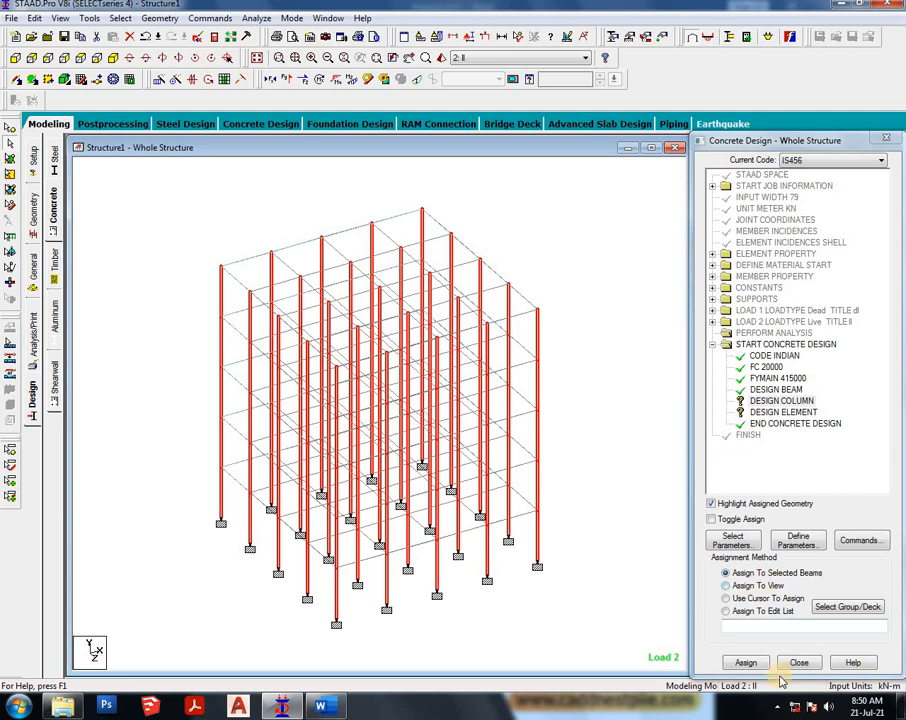
left_click(746, 663)
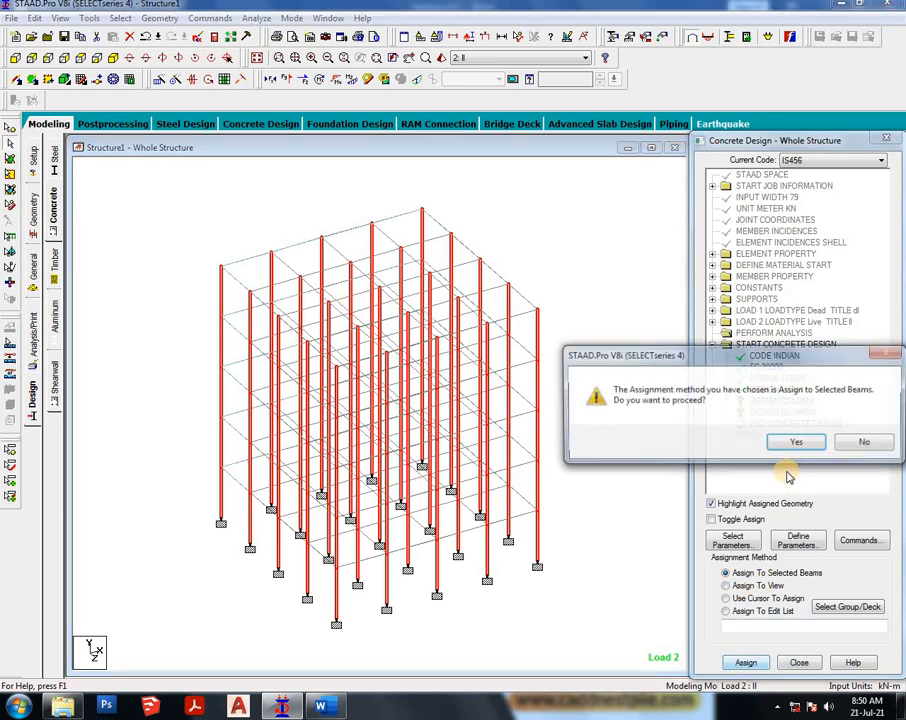
left_click(745, 441)
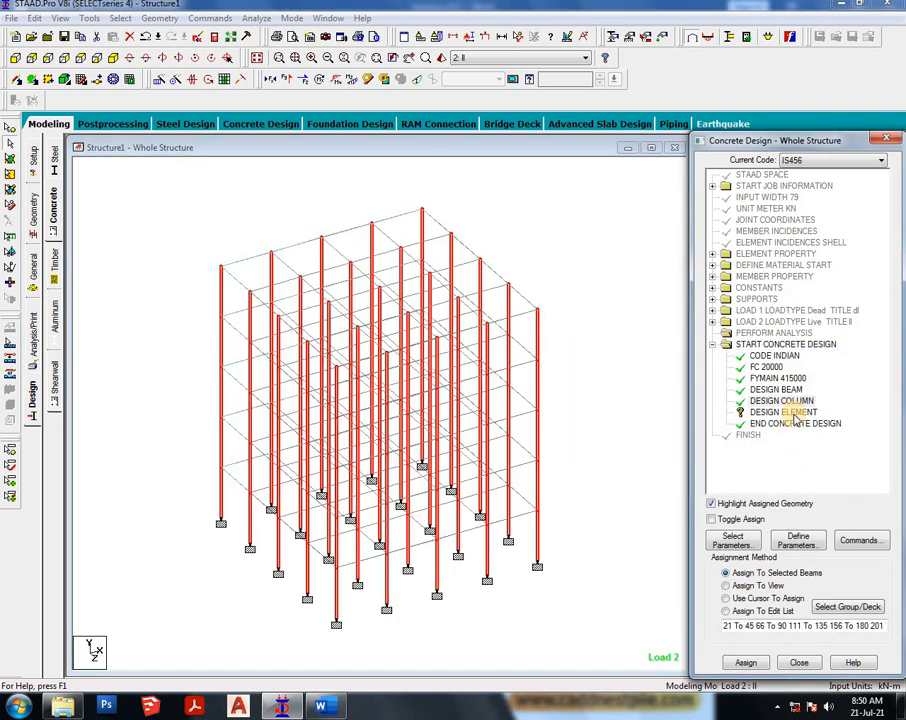
- Window-select all slab plates and assign the Design Element command to them
left_click(783, 412)
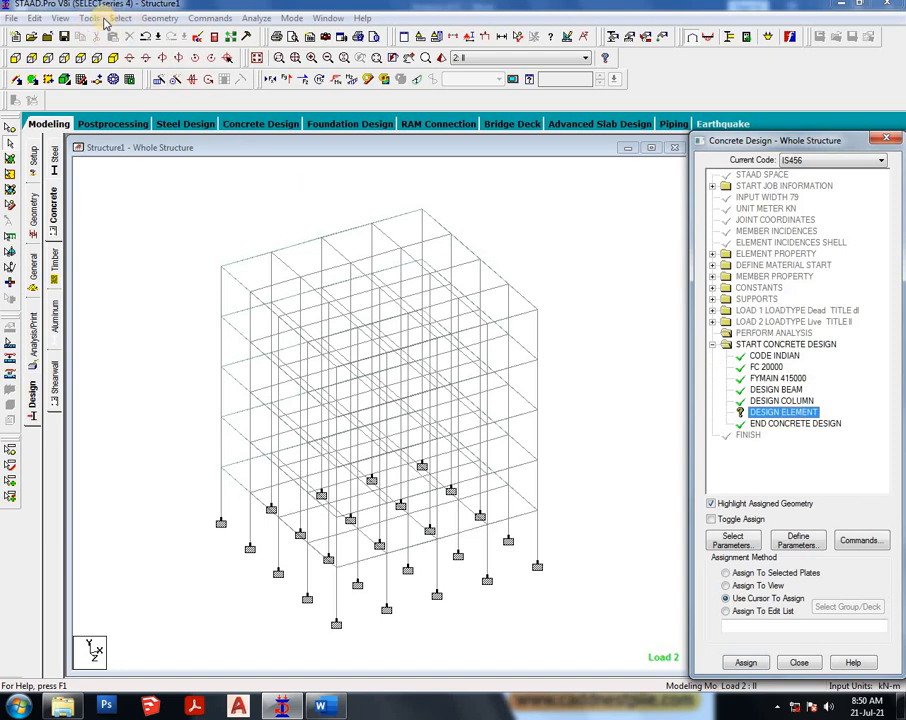
left_click(120, 20)
left_click(9, 141)
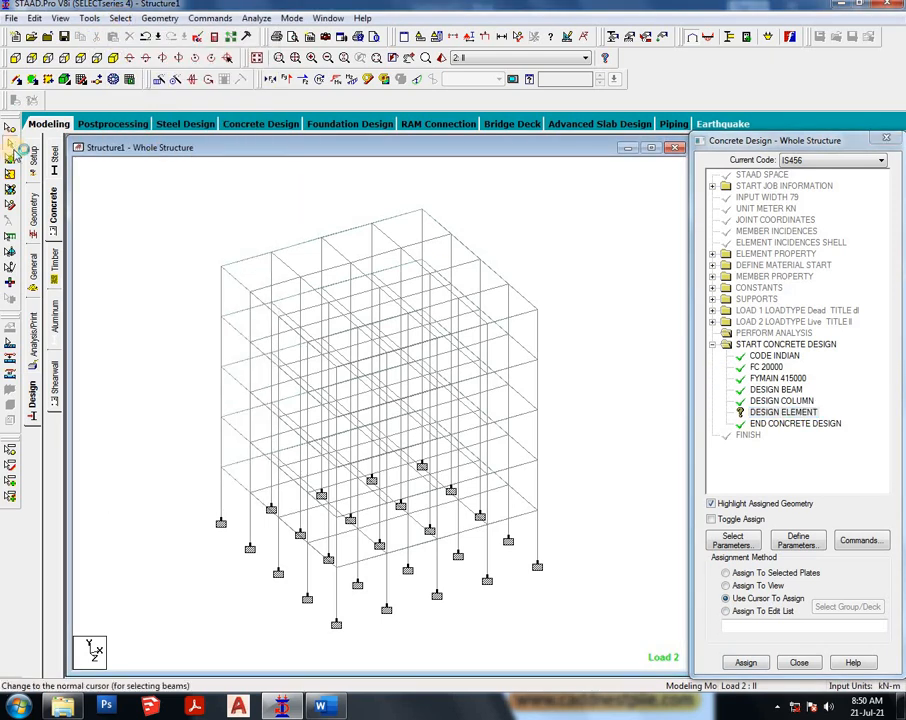
left_click(9, 158)
left_click_drag(181, 195, 596, 626)
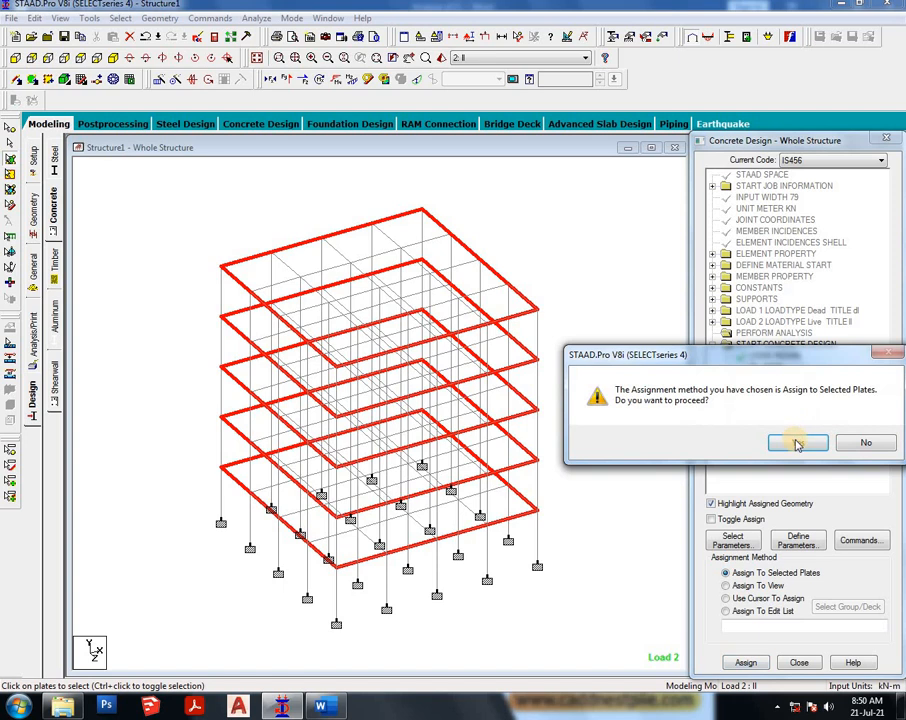
left_click(797, 443)
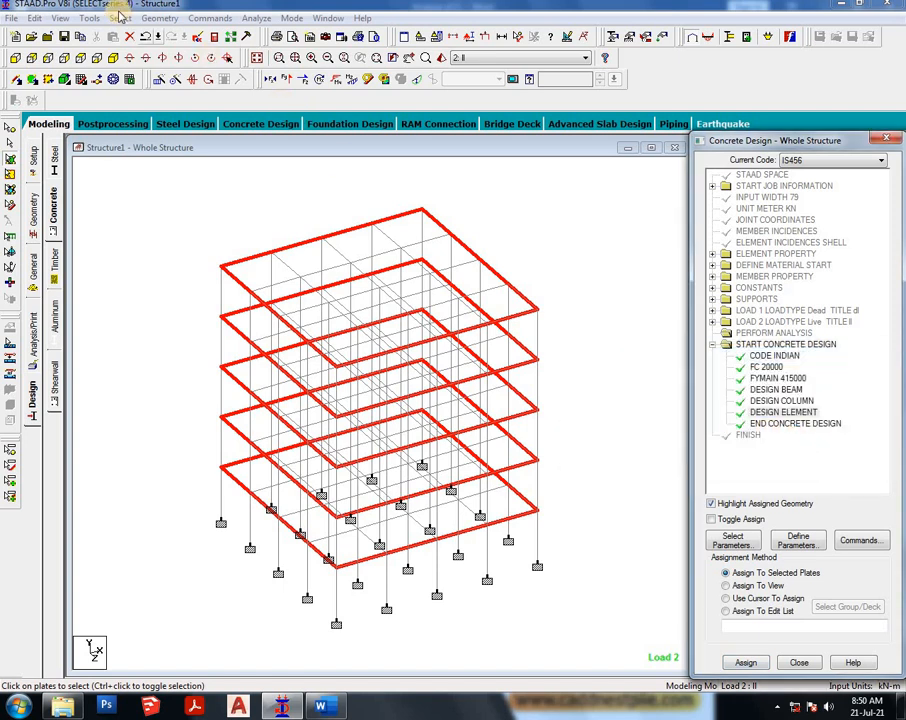
- Save and run the analysis and design, then go to post-processing mode
left_click(260, 18)
left_click(296, 34)
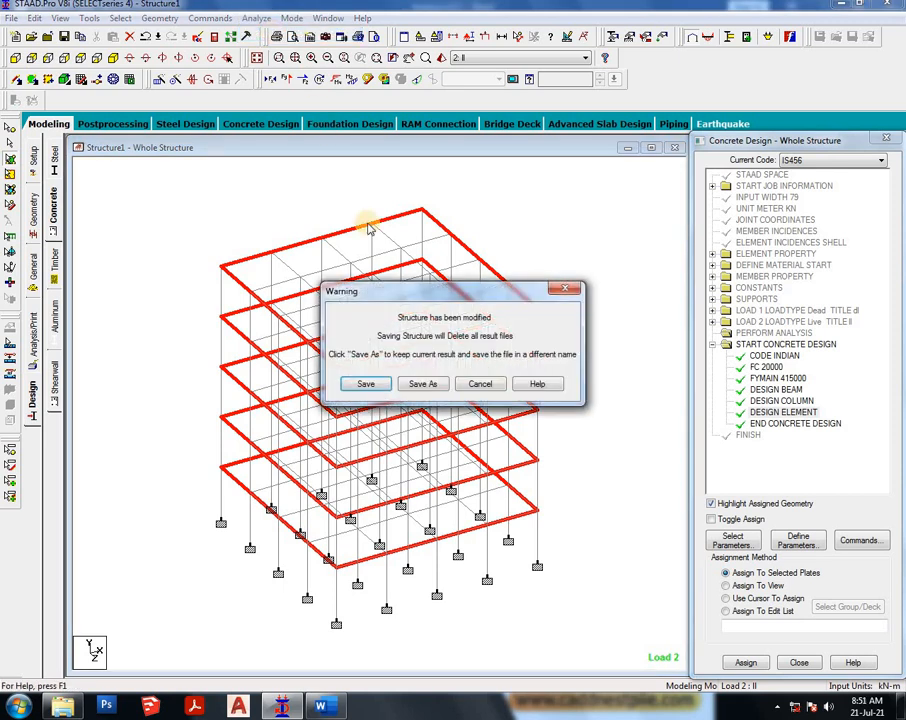
left_click(366, 384)
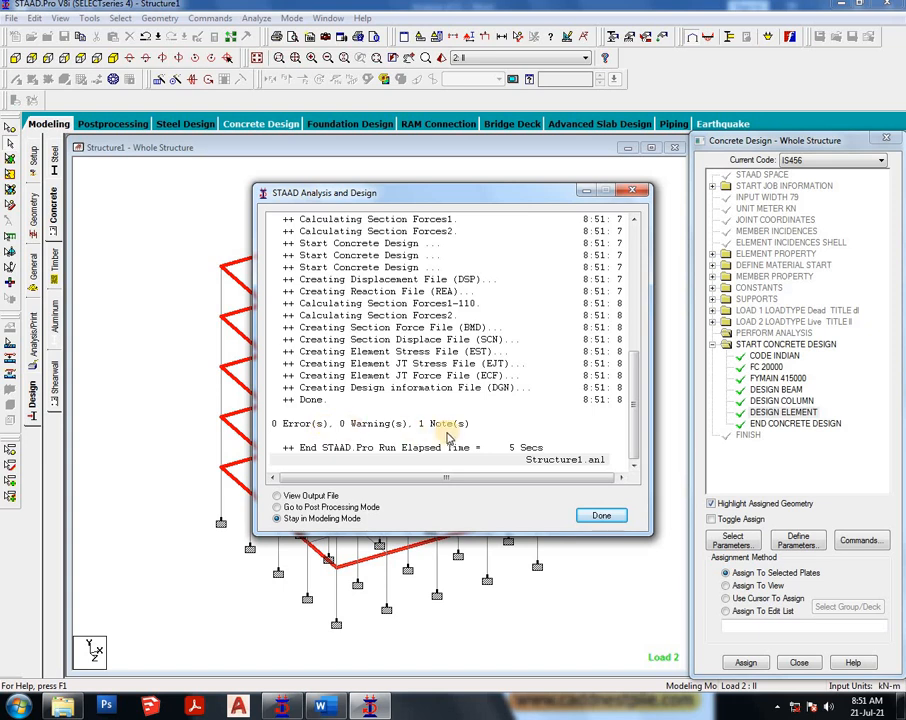
left_click(296, 508)
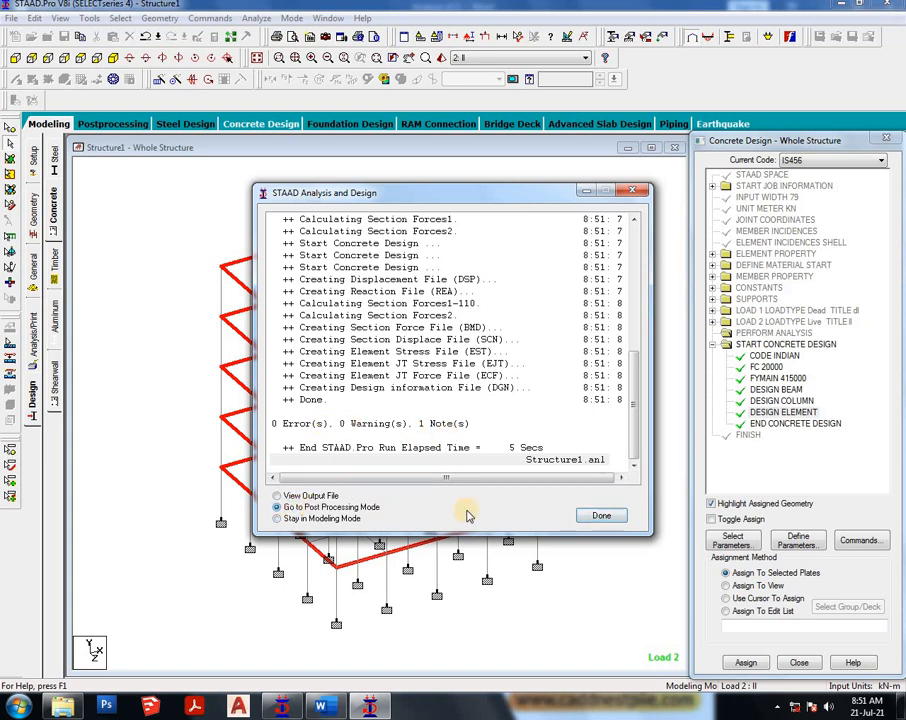
left_click(604, 516)
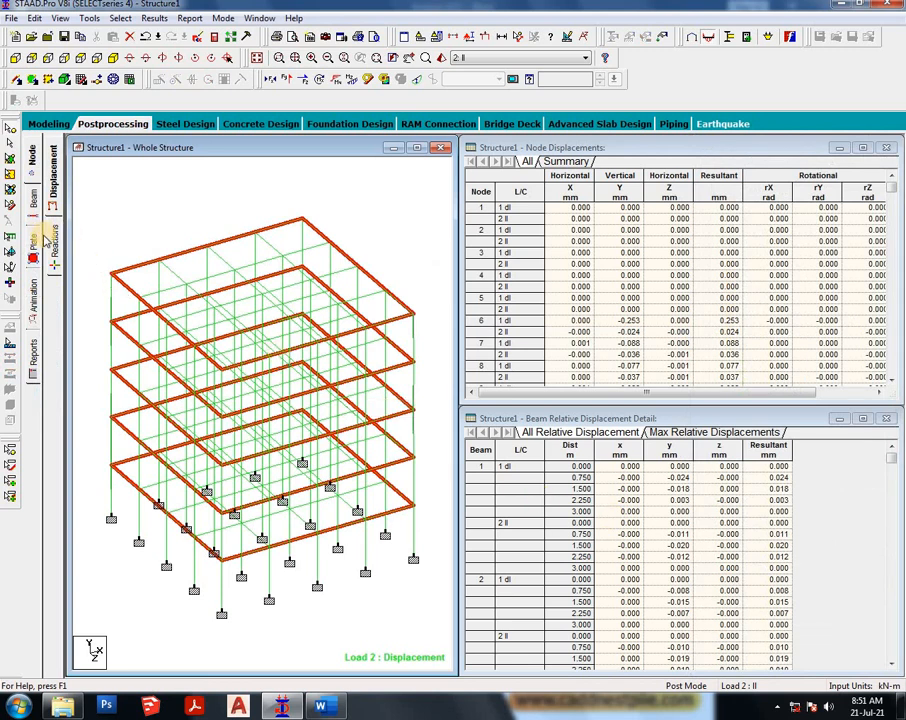
- Open the beam results page and view the concrete design details of beam 1
left_click(33, 200)
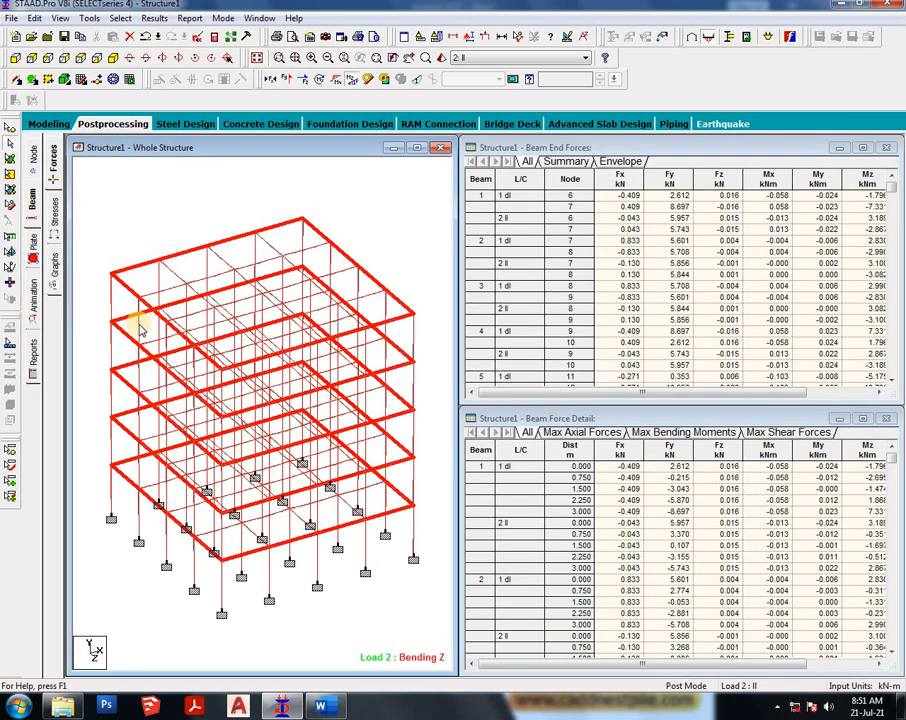
double_click(120, 460)
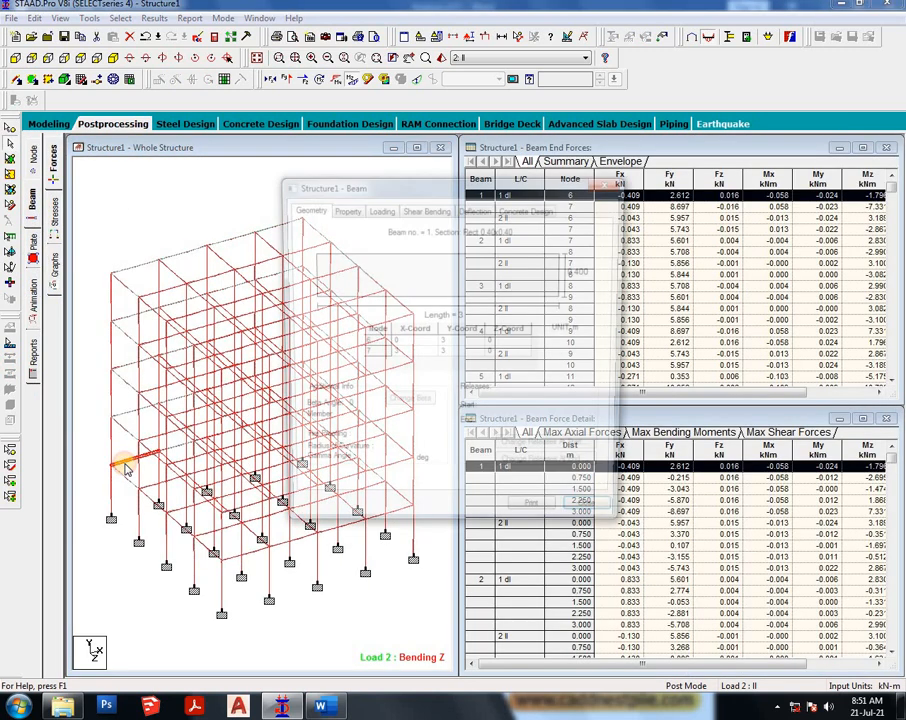
left_click(520, 208)
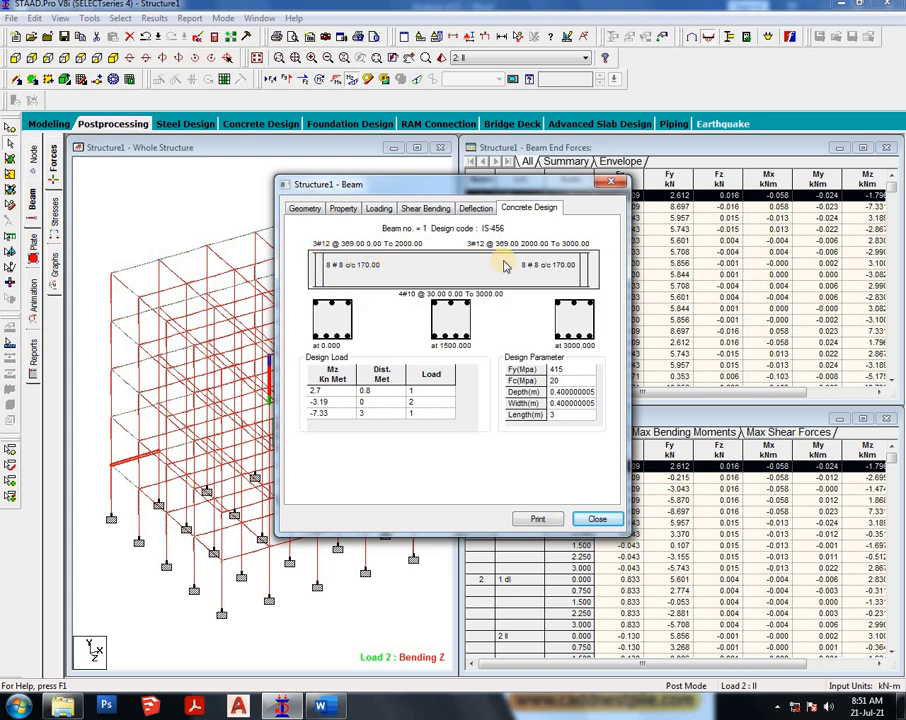
- Close the beam details dialog and switch back to modeling mode
left_click(596, 518)
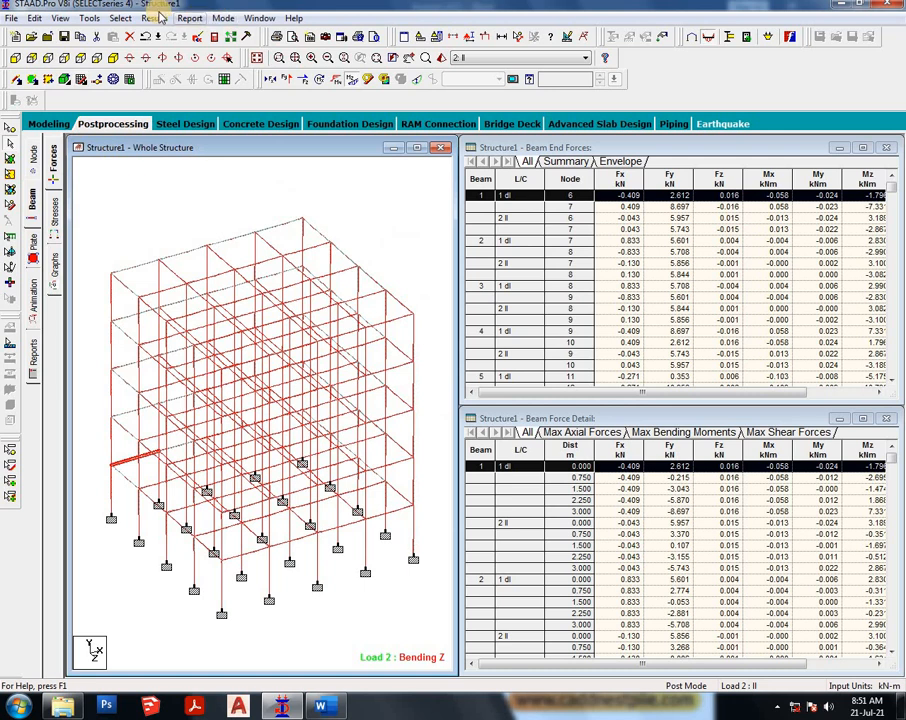
left_click(158, 18)
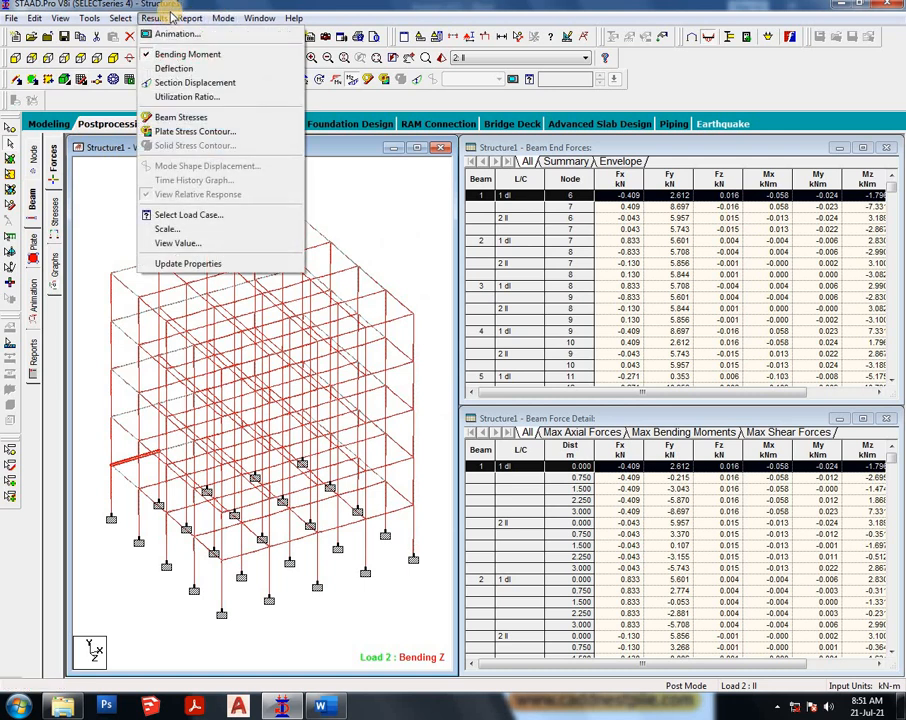
left_click(34, 124)
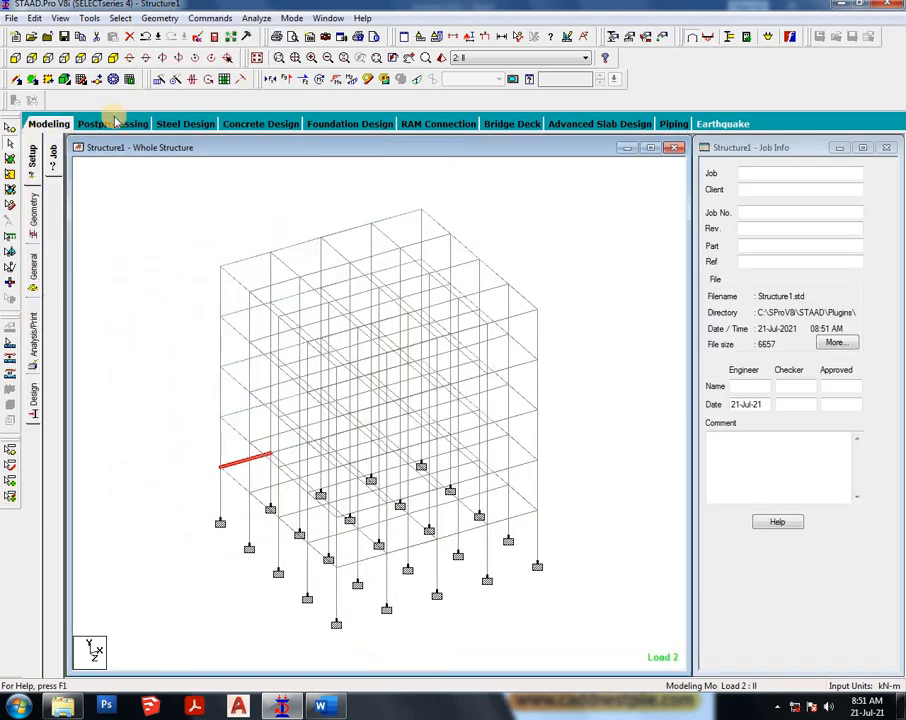
- Run the analysis again and choose to view the output file when it finishes
left_click(262, 18)
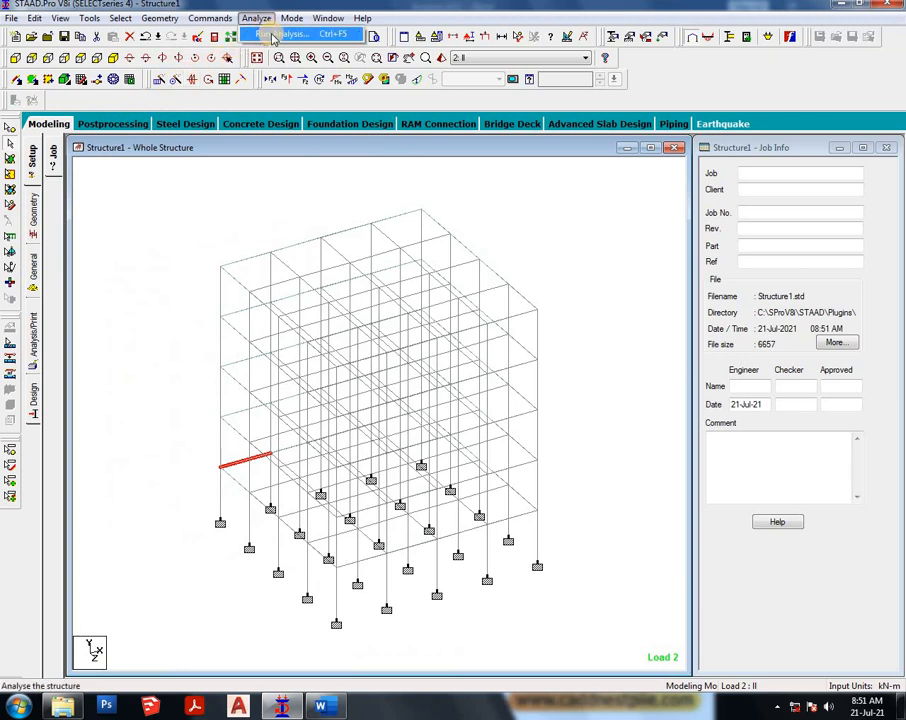
left_click(270, 32)
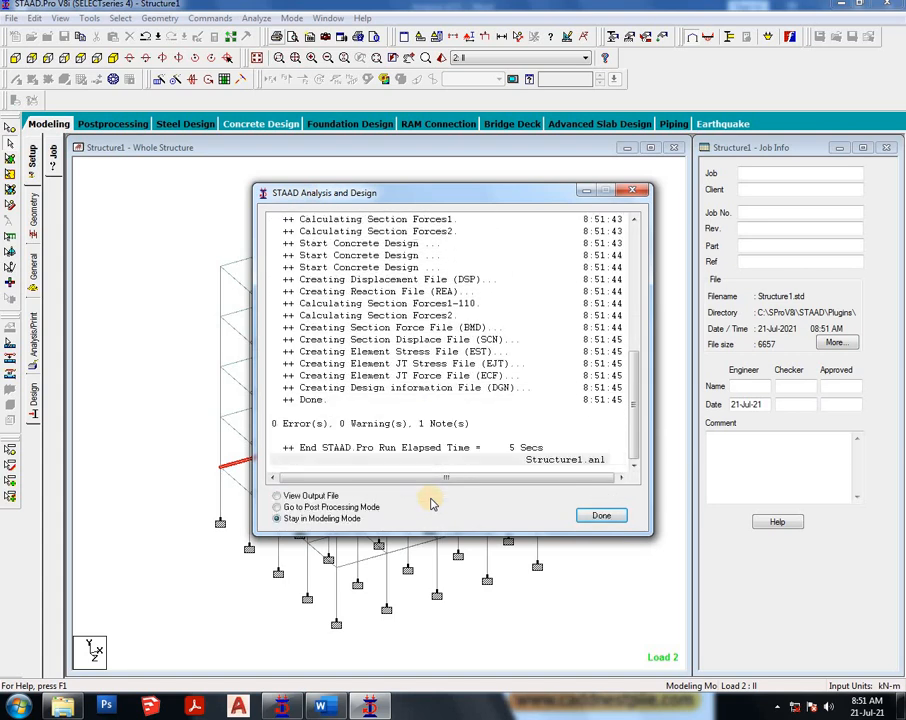
left_click(313, 496)
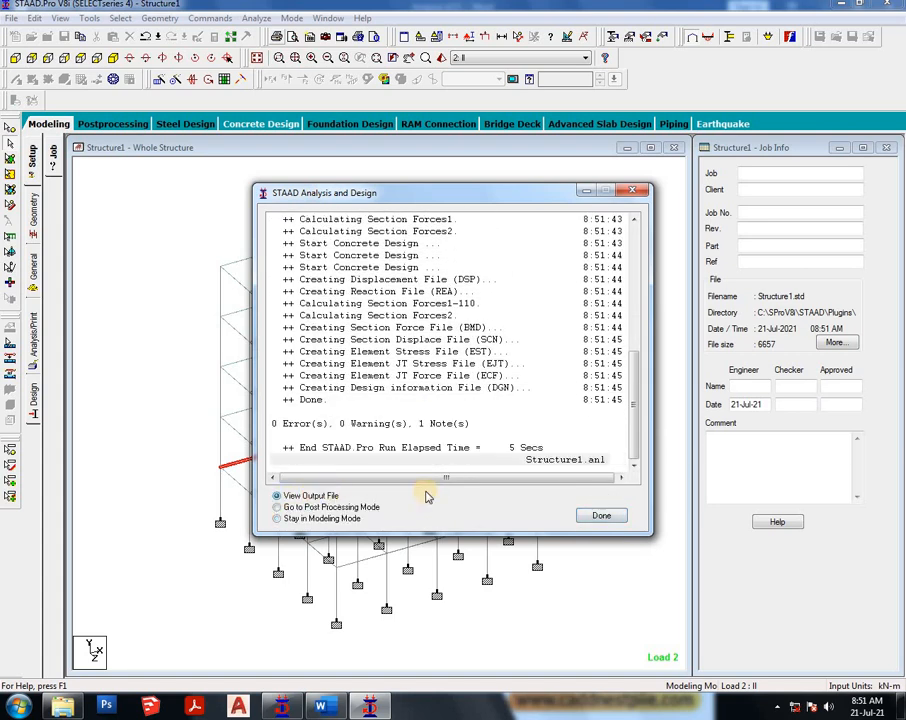
left_click(600, 515)
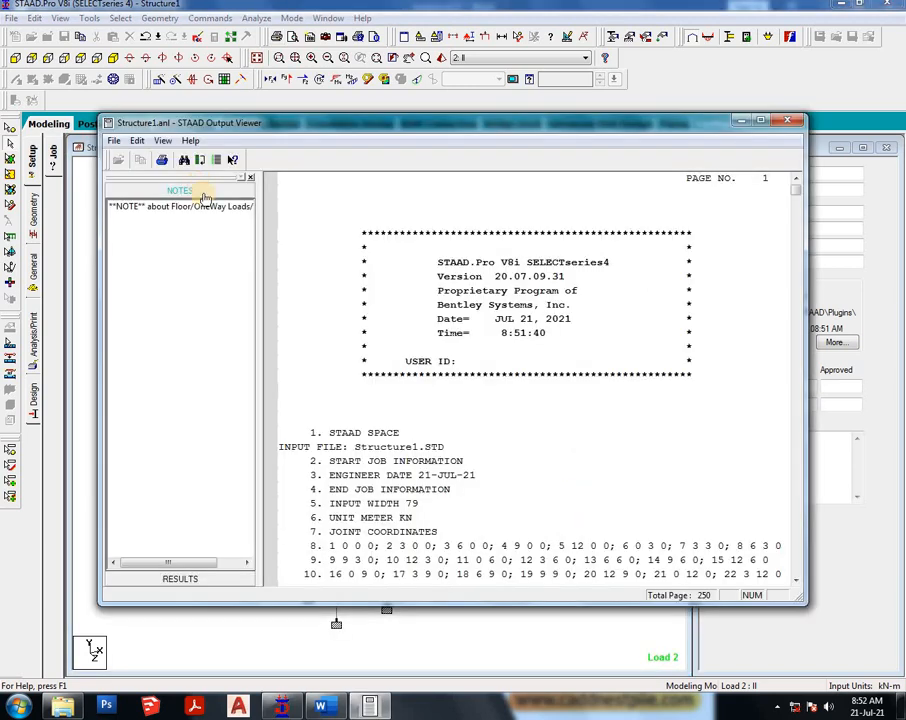